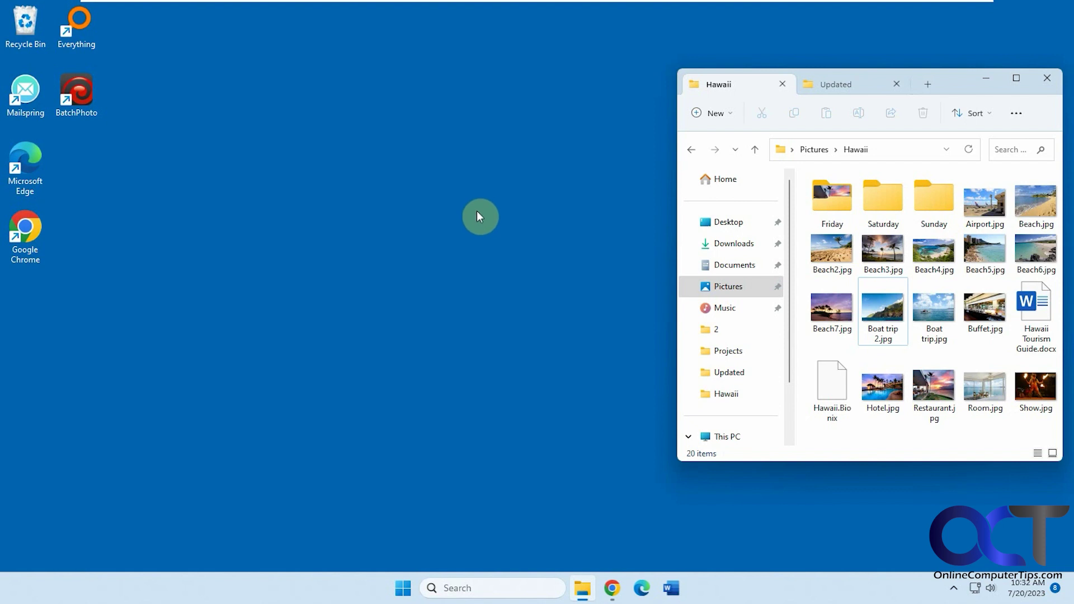
Launch BatchPhoto and add the 15 Hawaii JPGs, excluding Hawaii.Bionix, to the batch.
double_click(88, 106)
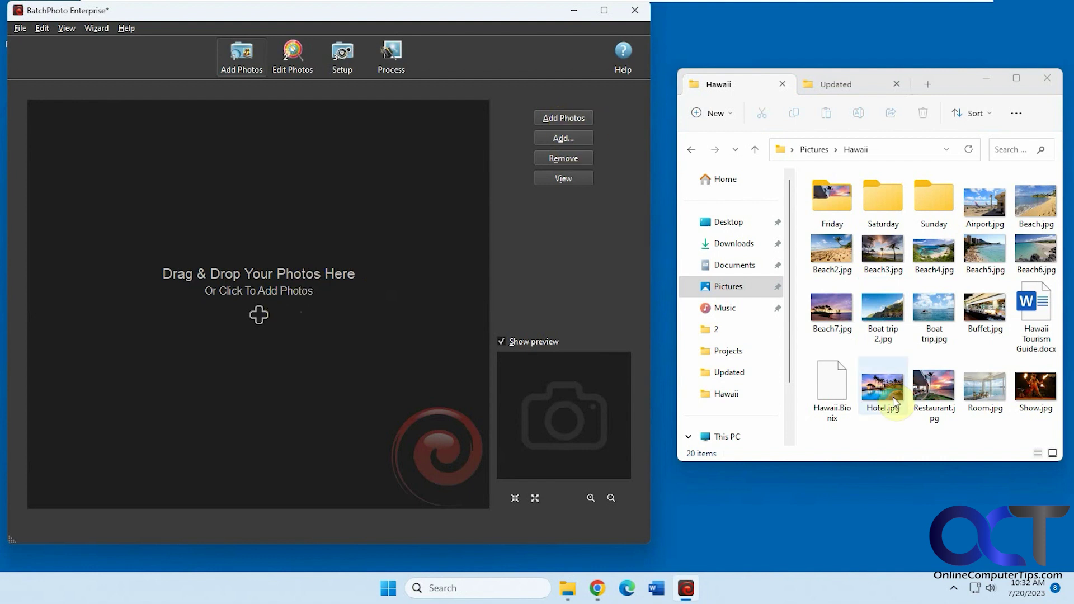
left_click(990, 215)
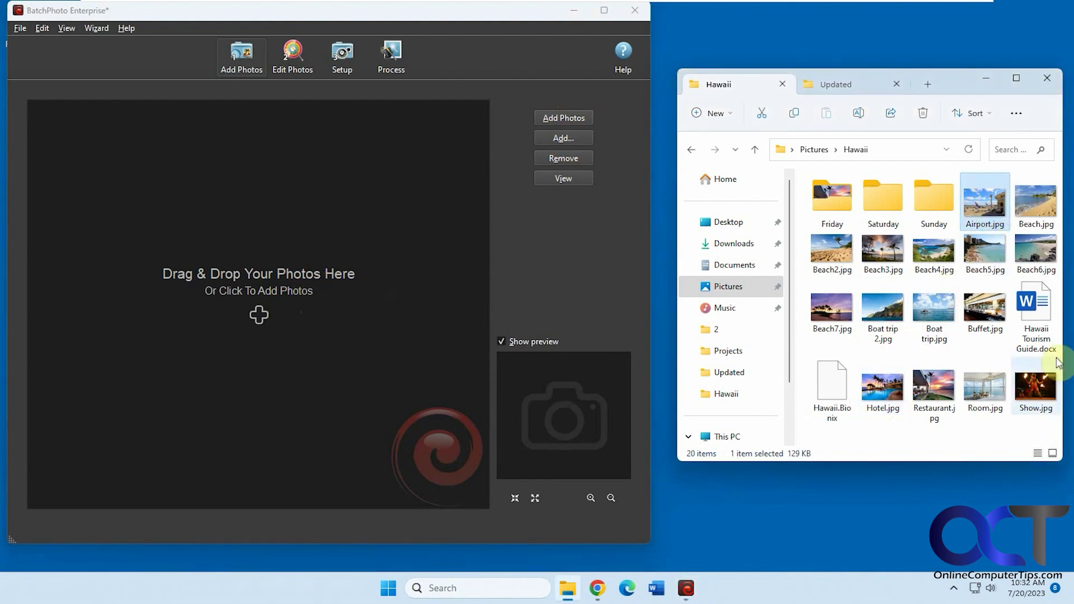
left_click(1038, 394, "shift")
left_click(1035, 324, "ctrl")
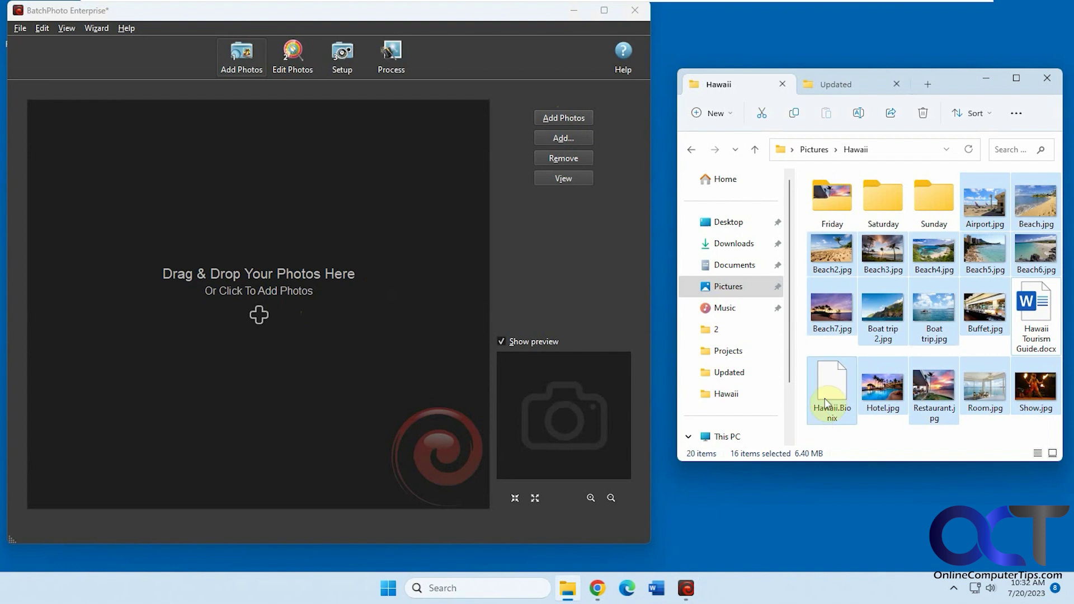
left_click(832, 386, "ctrl")
left_click_drag(883, 313, 236, 308)
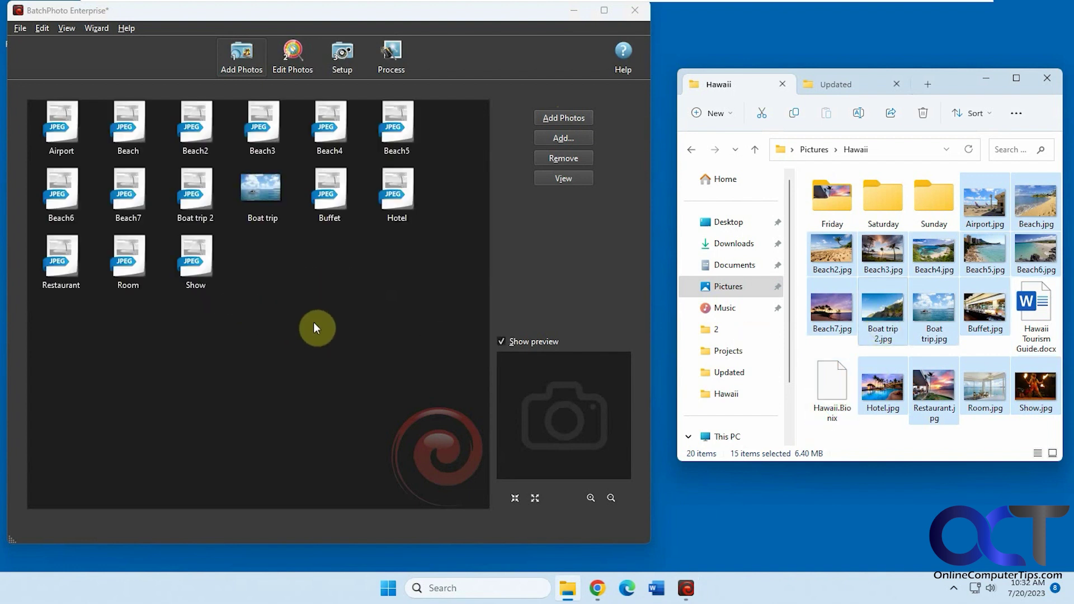
Preview the Show, Buffet and Hotel photos, try large then medium thumbnails, and go to Setup.
left_click(202, 255)
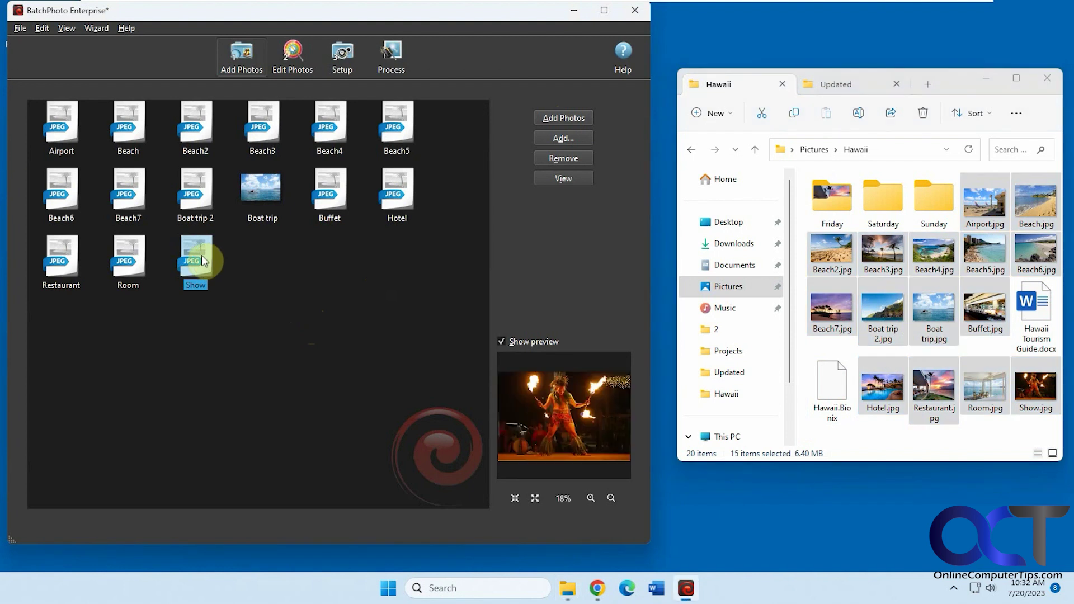
left_click(329, 194)
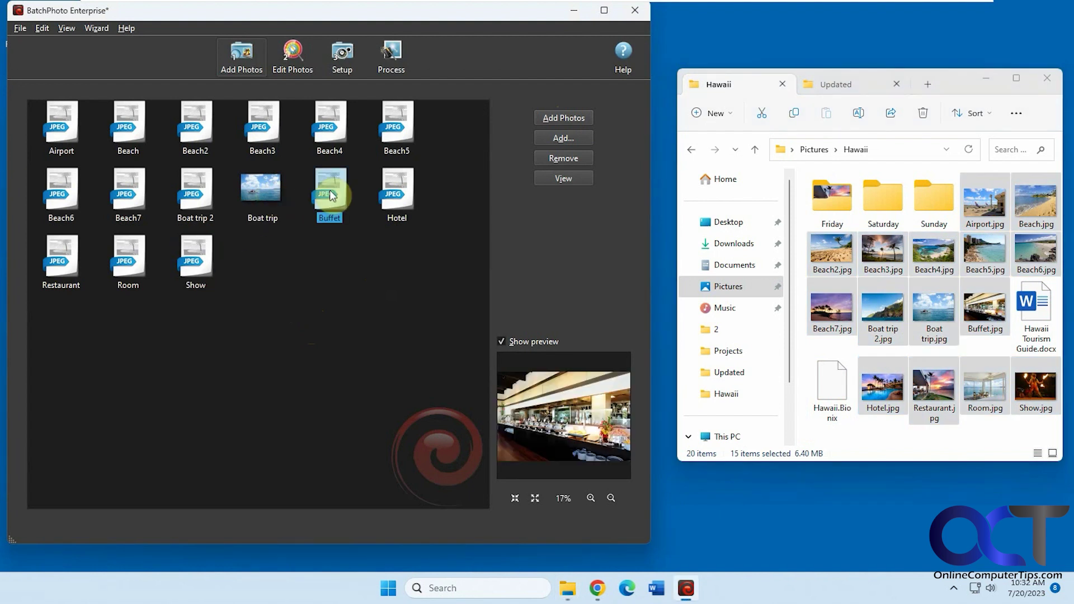
left_click(399, 197)
left_click(582, 175)
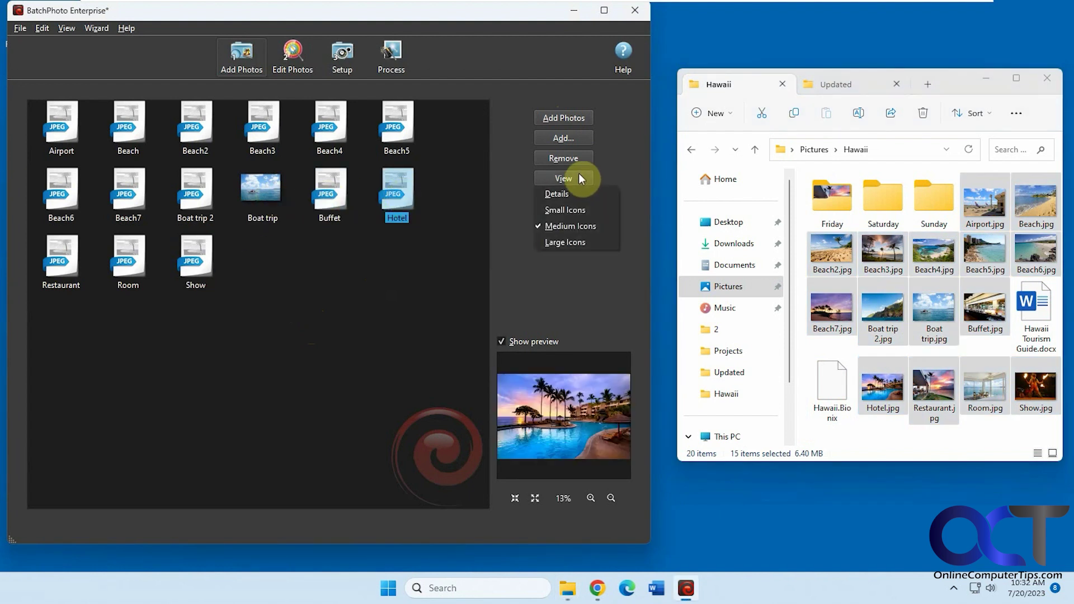
left_click(573, 239)
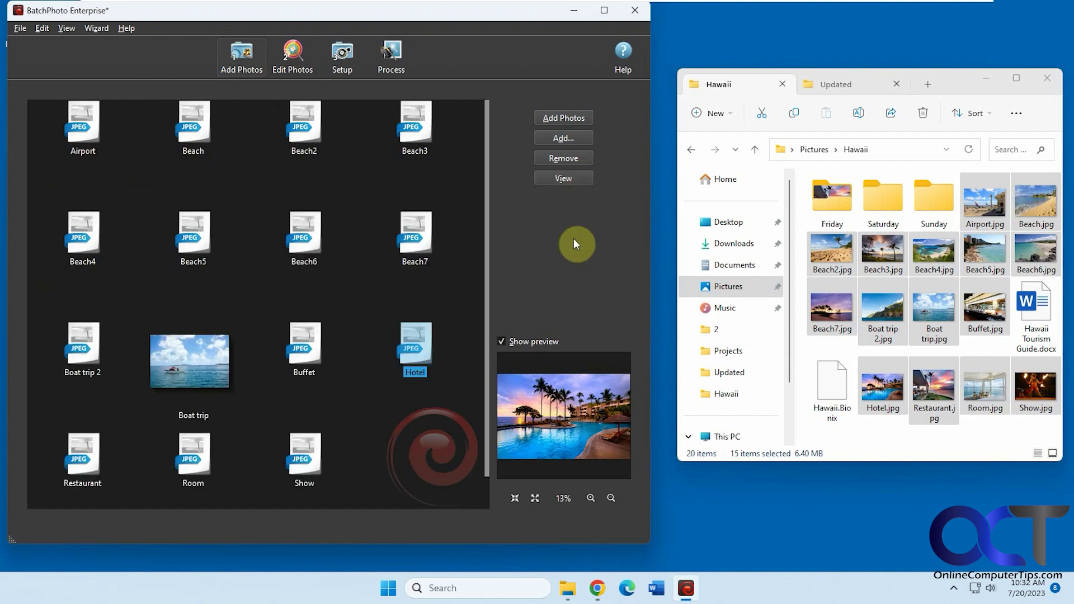
left_click(569, 175)
left_click(569, 223)
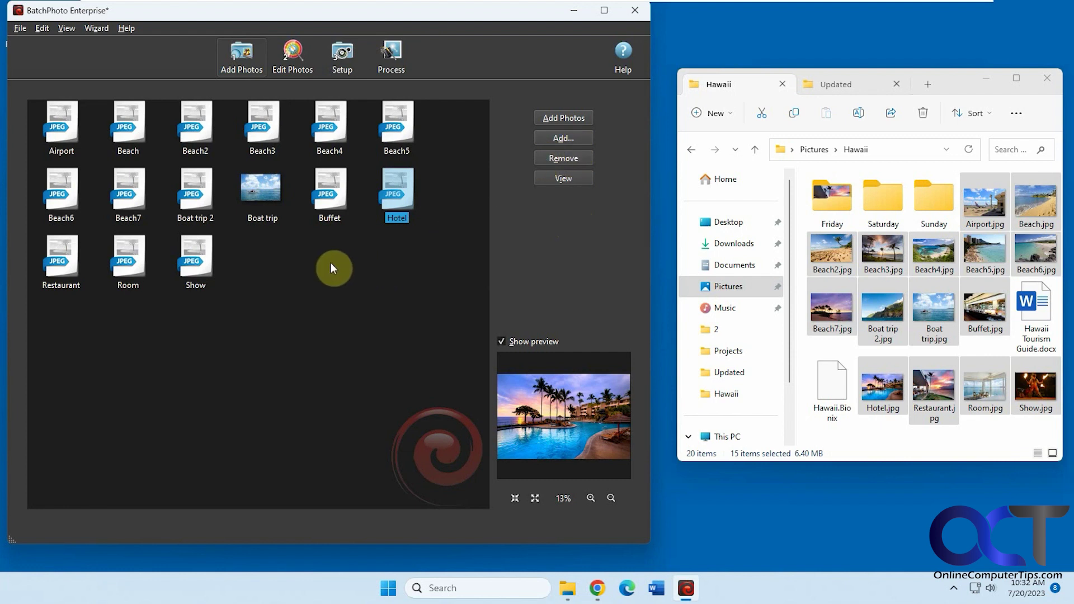
left_click(341, 59)
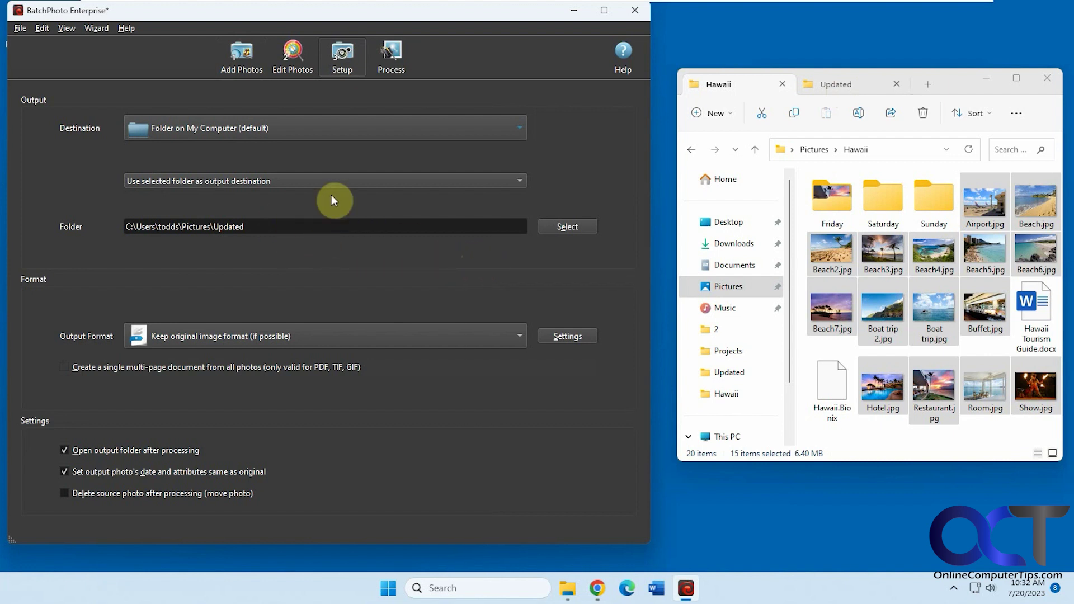
Keep output going to the selected Updated folder on the computer in the original image format.
left_click(314, 179)
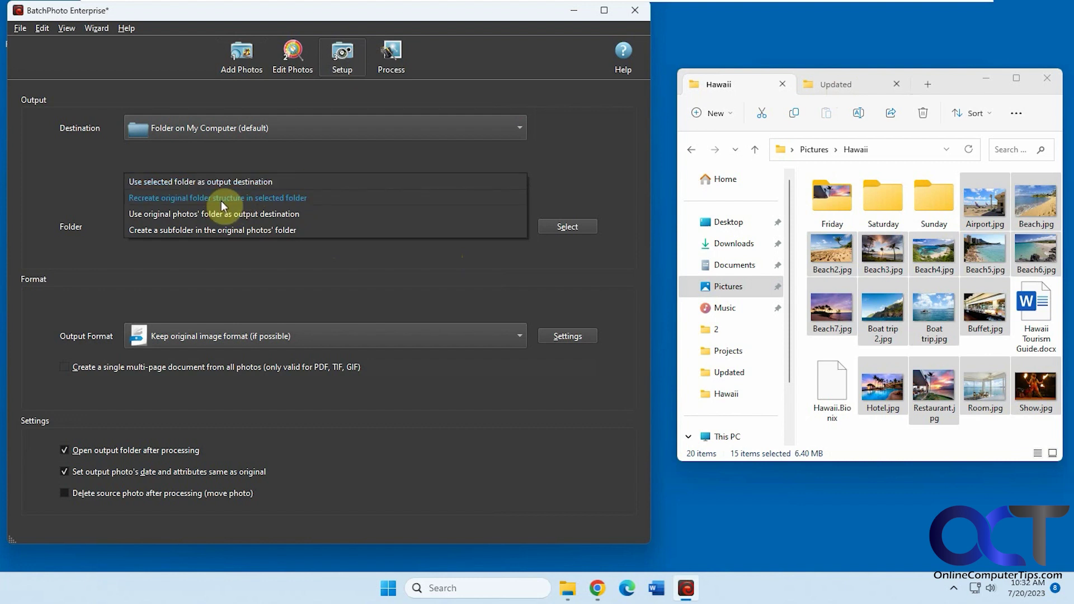
left_click(233, 261)
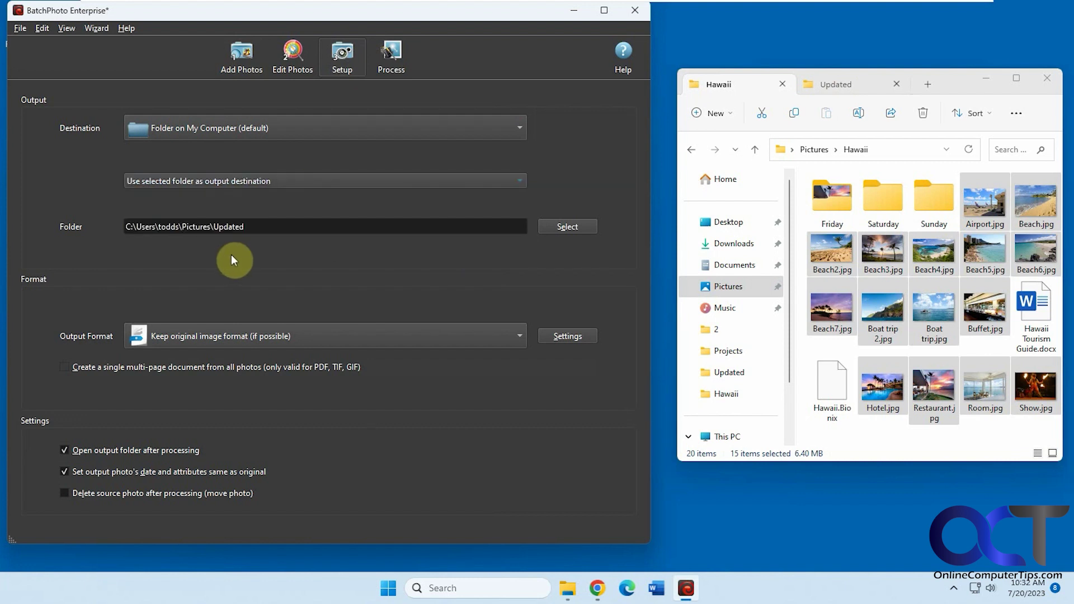
left_click(382, 135)
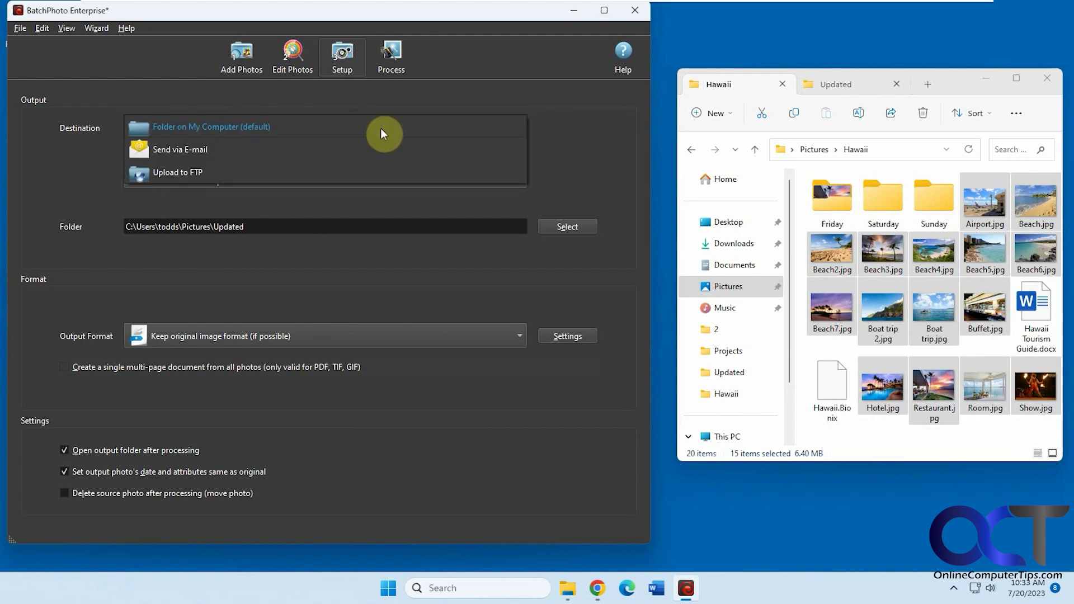
left_click(382, 134)
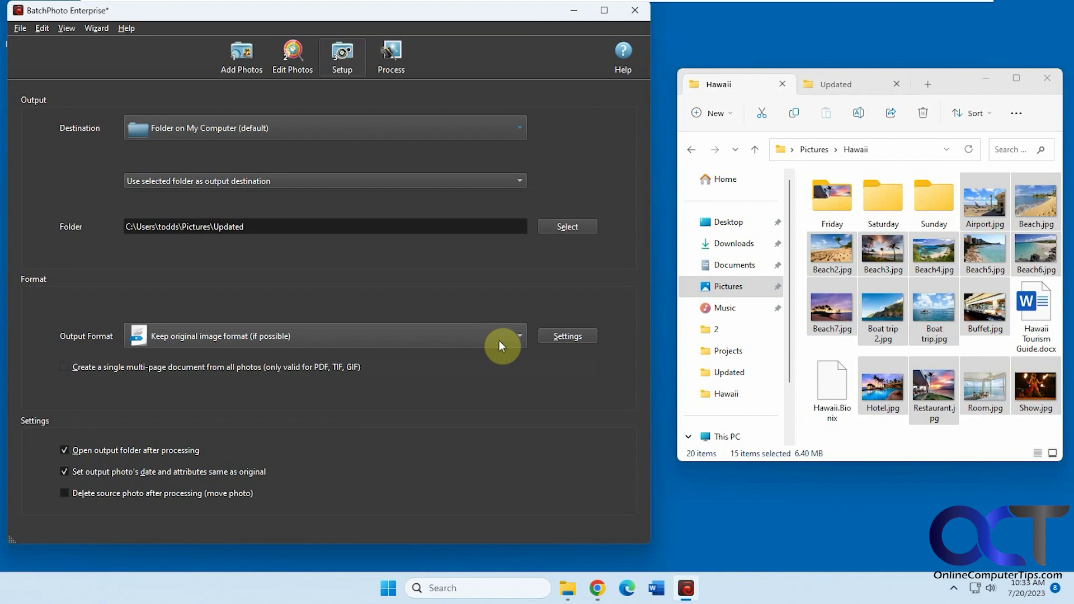
left_click(521, 337)
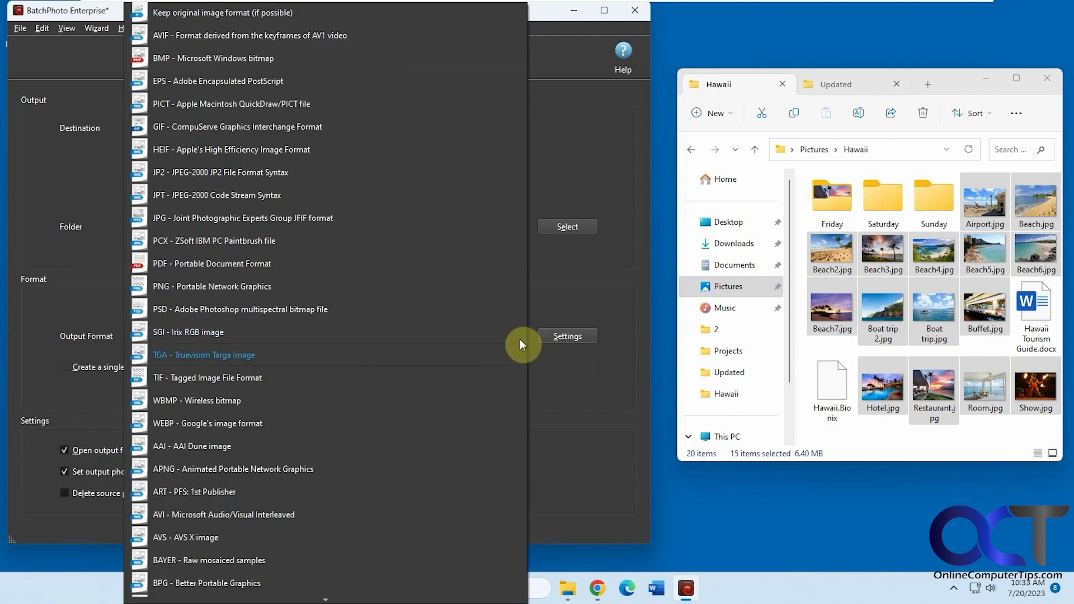
left_click(565, 377)
Review the keep-original-format settings, leaving JPG as the default, and close without changes.
left_click(563, 336)
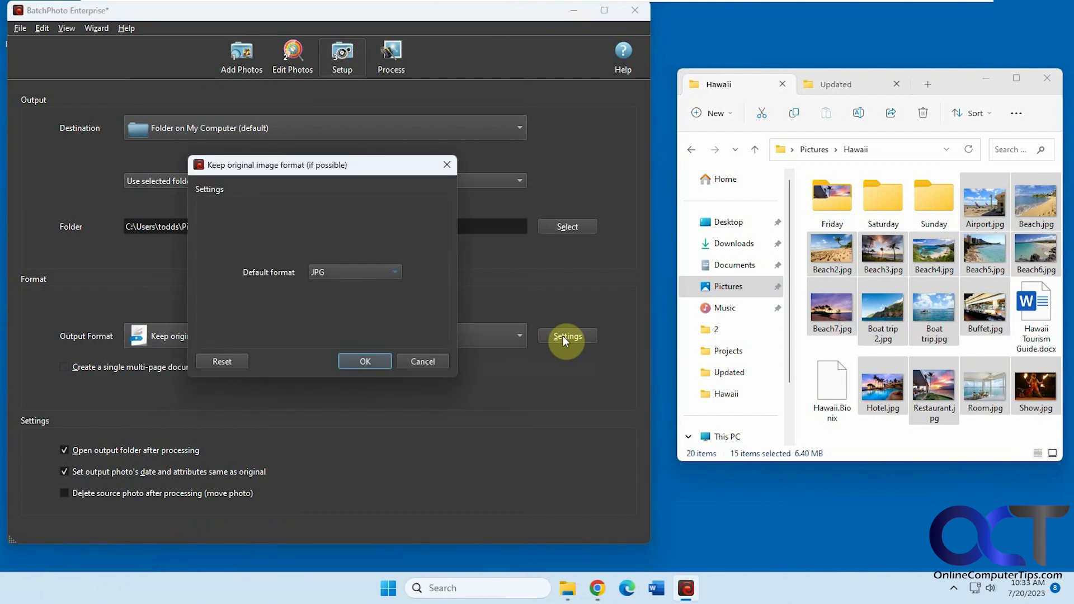
left_click(387, 274)
left_click(387, 273)
left_click(428, 361)
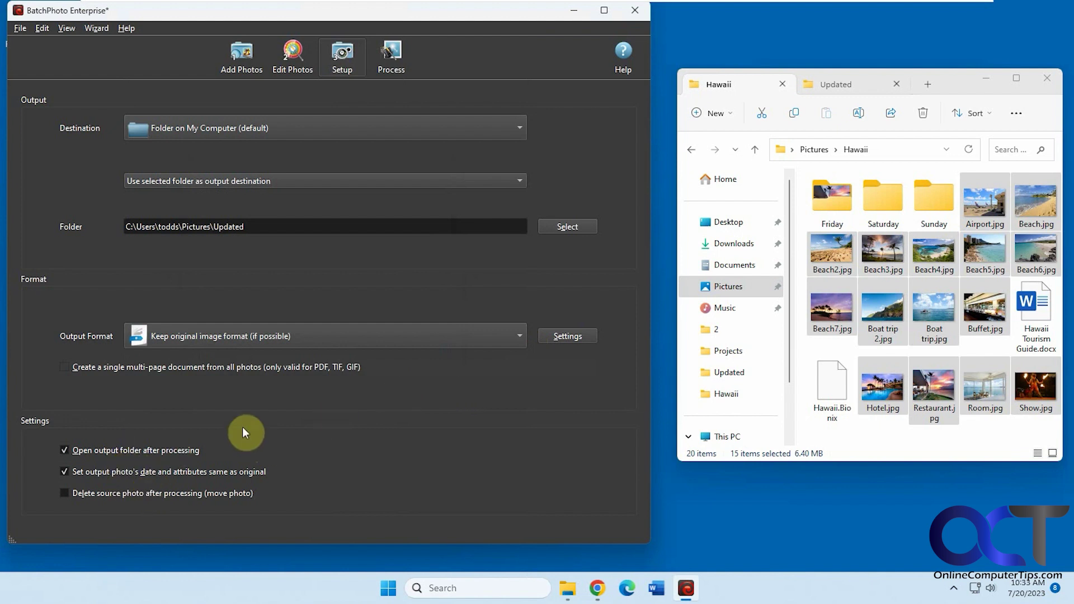
Check the image format preferences in Edit > Settings without changes, then return to Add Photos.
left_click(43, 29)
left_click(56, 75)
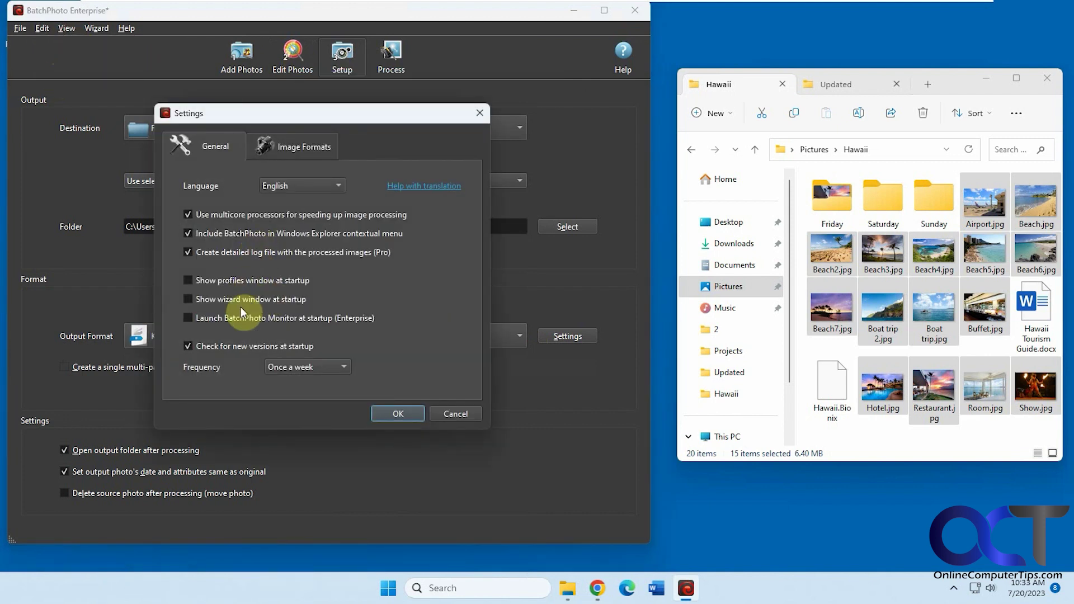
left_click(287, 145)
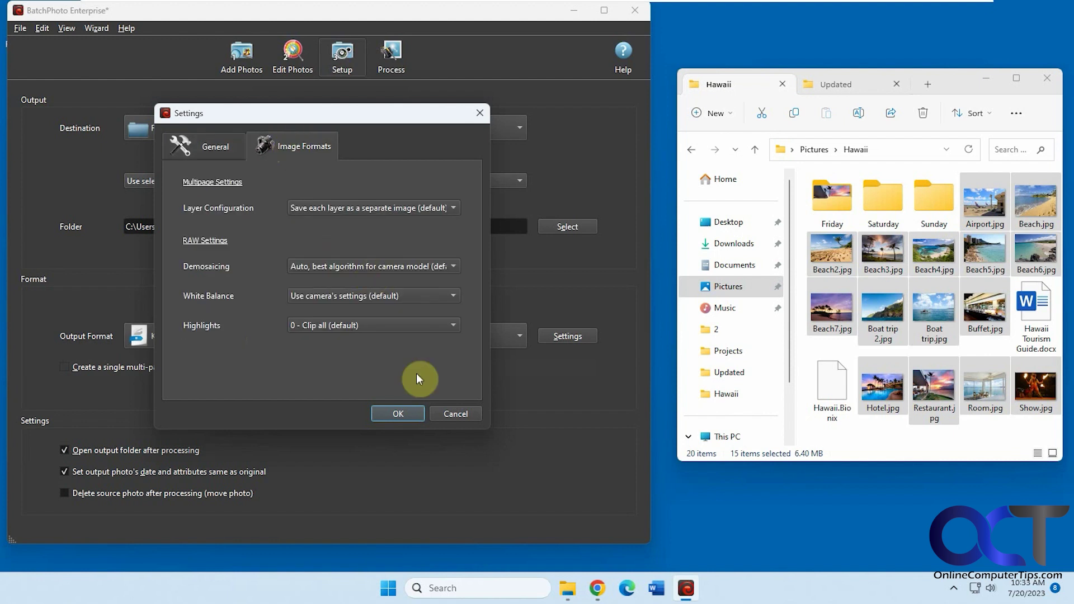
left_click(453, 413)
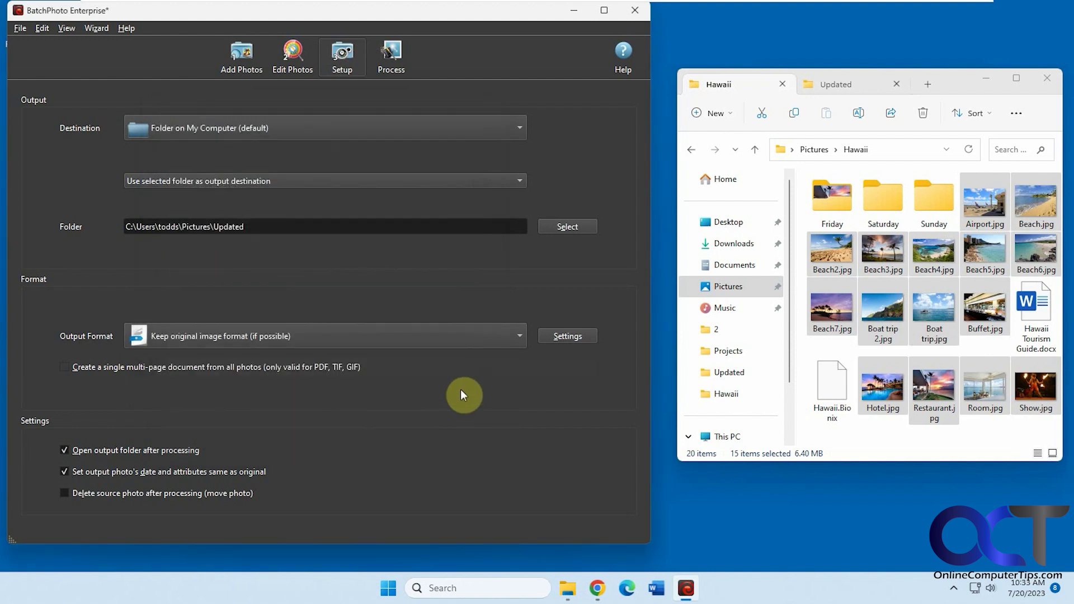
left_click(246, 60)
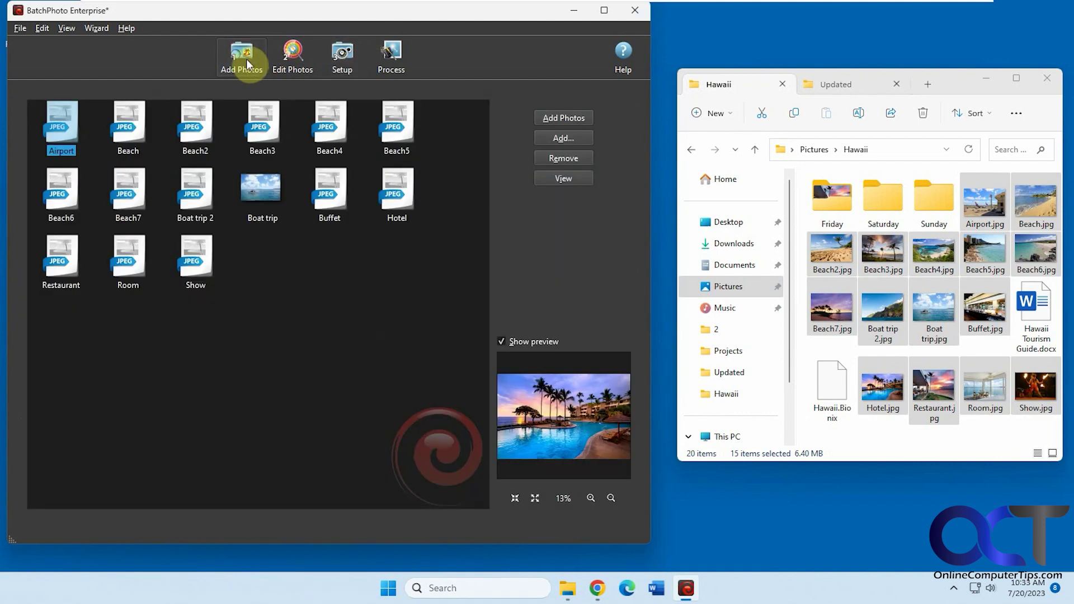
Go to Edit Photos, preview Beach6, and leave the Preset on Keep Unchanged.
left_click(294, 61)
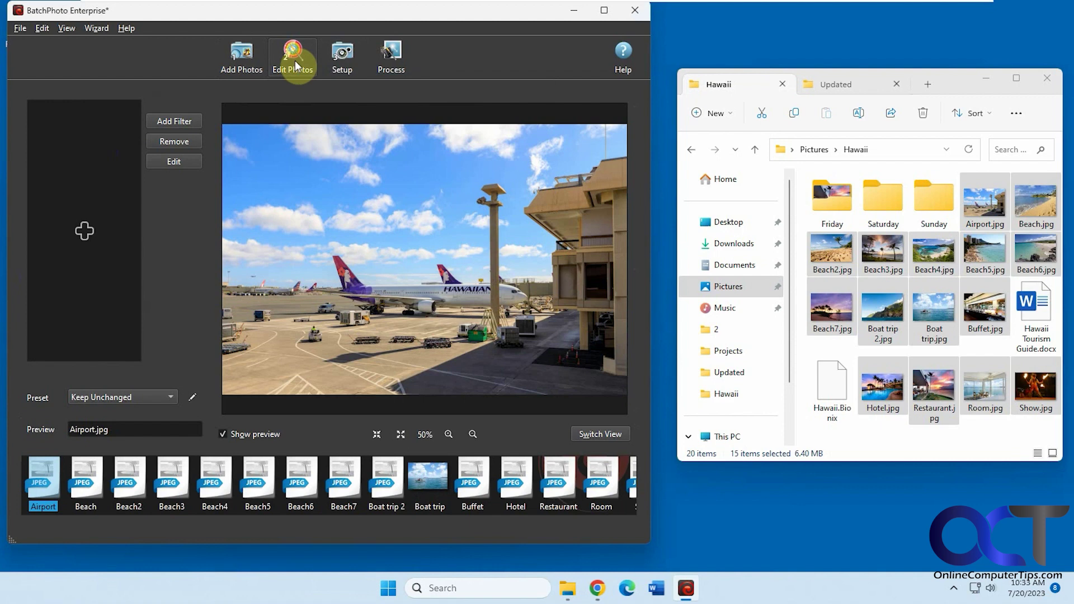
left_click(345, 476)
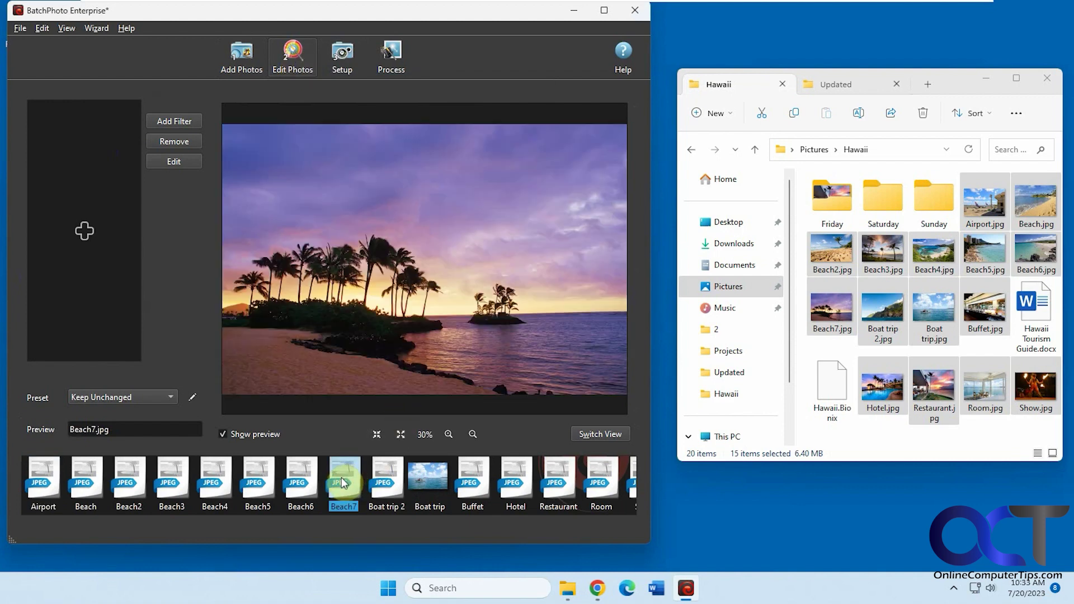
left_click(308, 482)
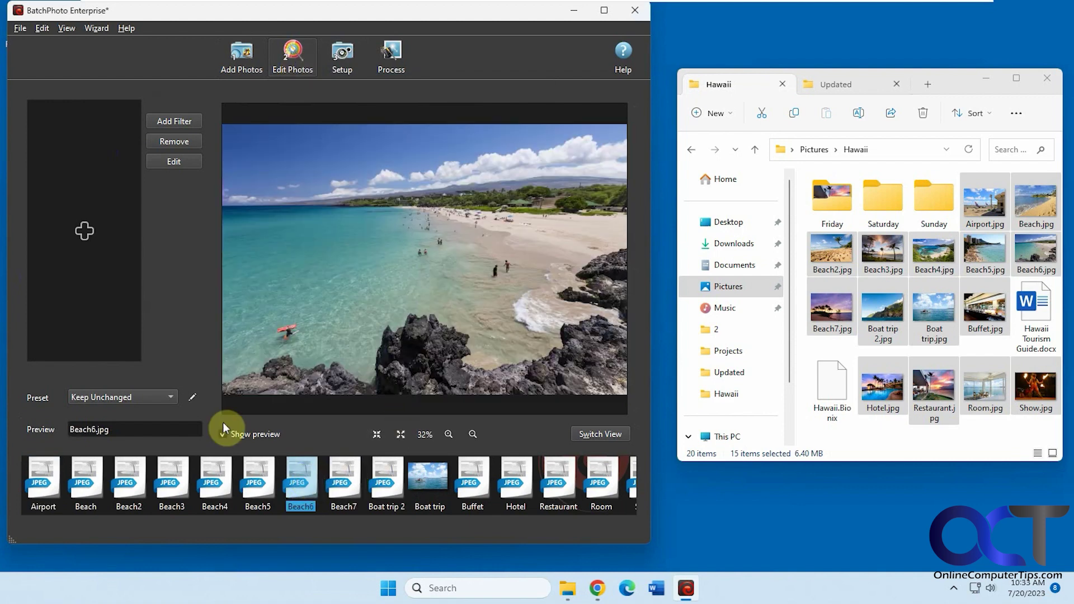
left_click(171, 397)
left_click(171, 397)
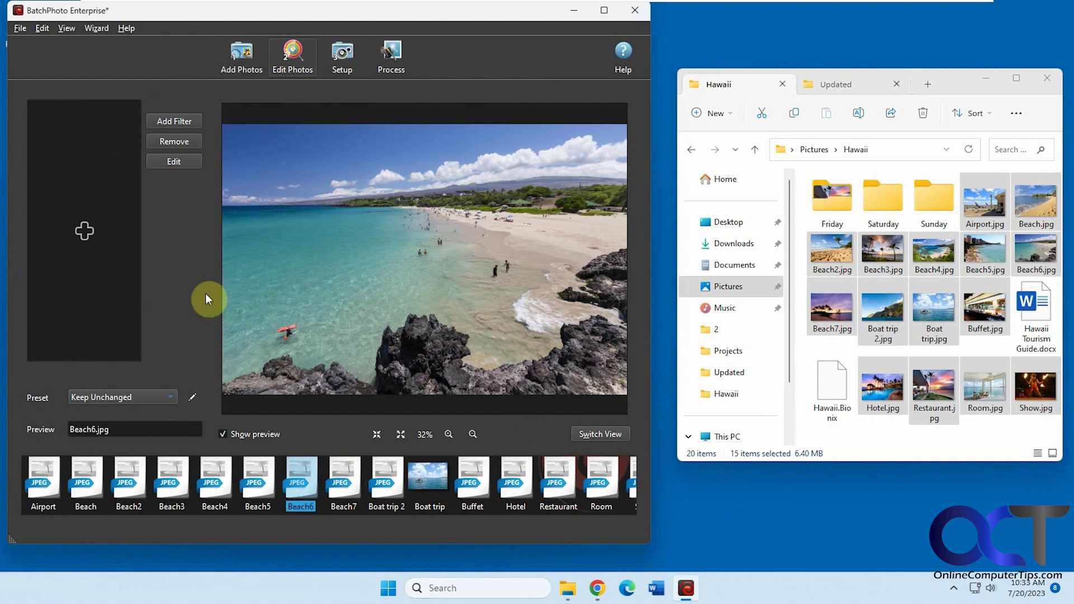
Add an Annotate > Watermark-Text filter and replace its text with 'DO NOT COPY'.
left_click(185, 120)
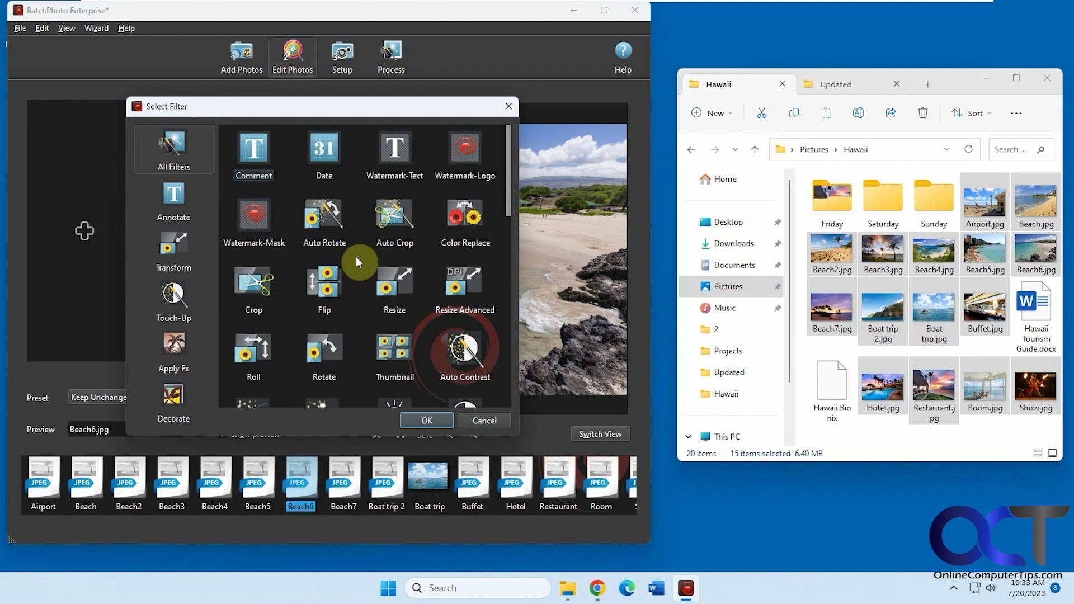
left_click(184, 199)
left_click(177, 241)
left_click(176, 292)
left_click(179, 341)
left_click(178, 202)
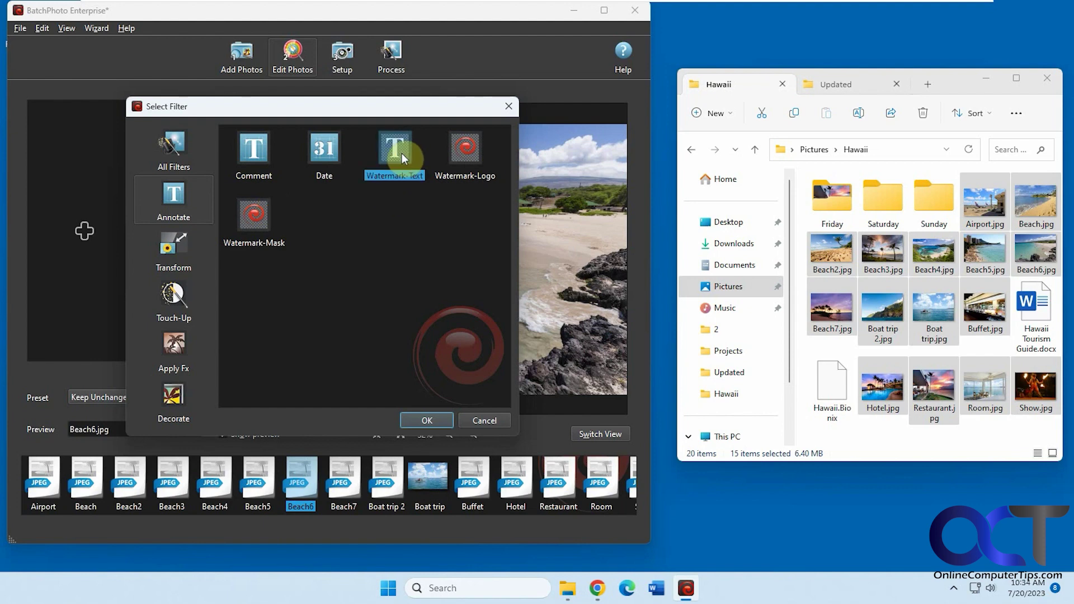
left_click(426, 420)
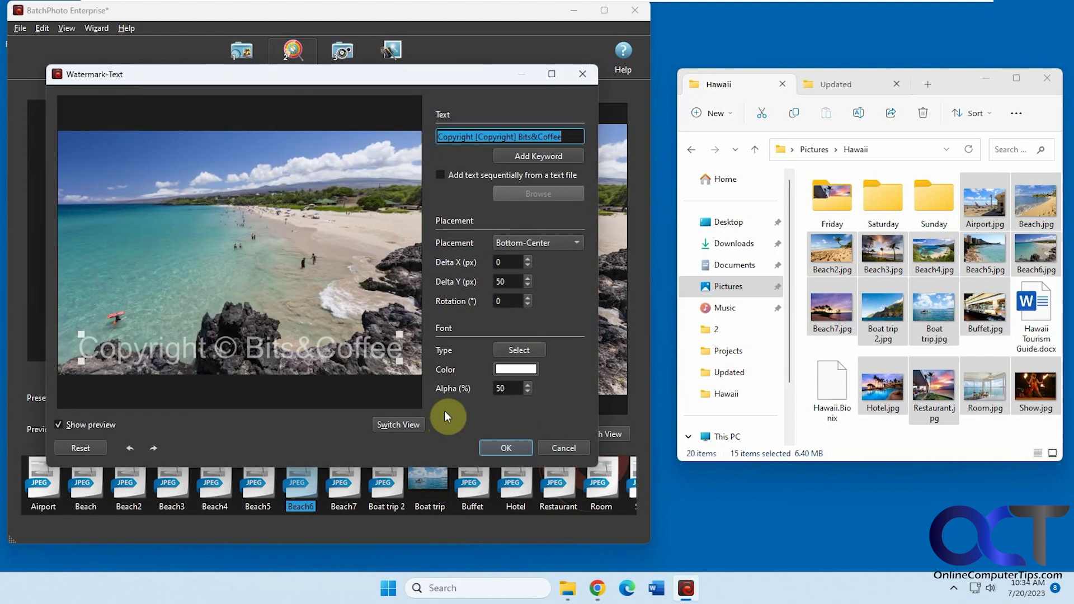
left_click(560, 136)
left_click_drag(561, 136, 425, 135)
type("DO NOT COPY")
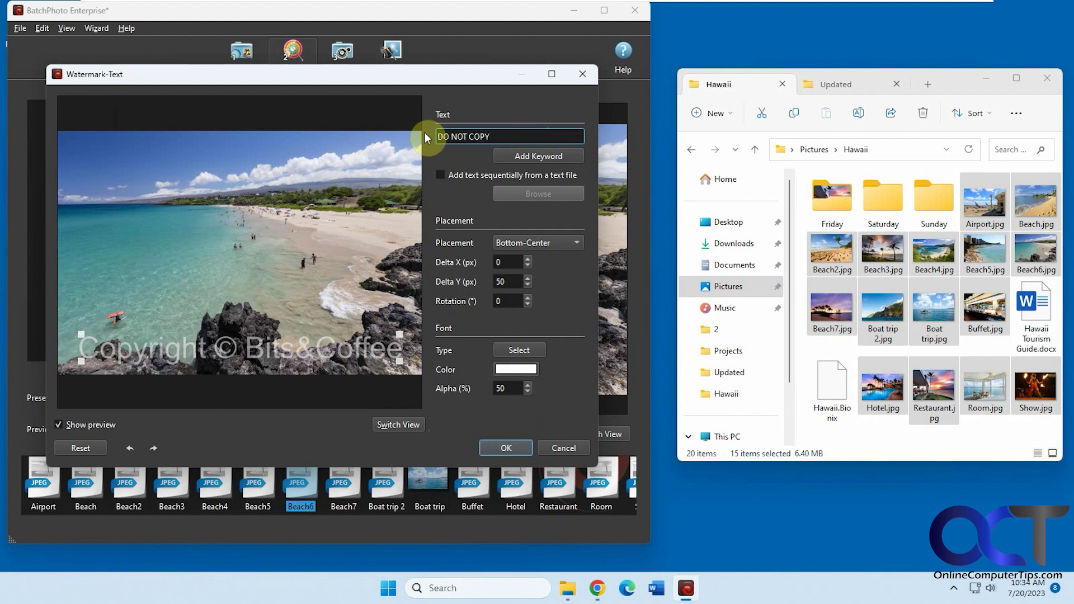
Place the watermark Middle-Center in dark red and apply the filter.
left_click(529, 244)
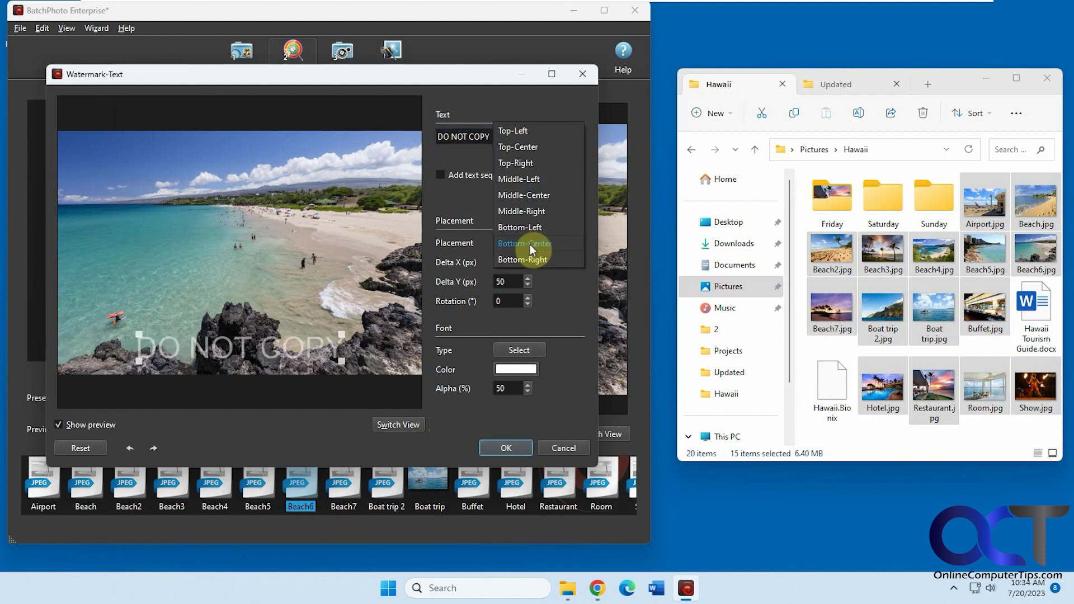
left_click(530, 194)
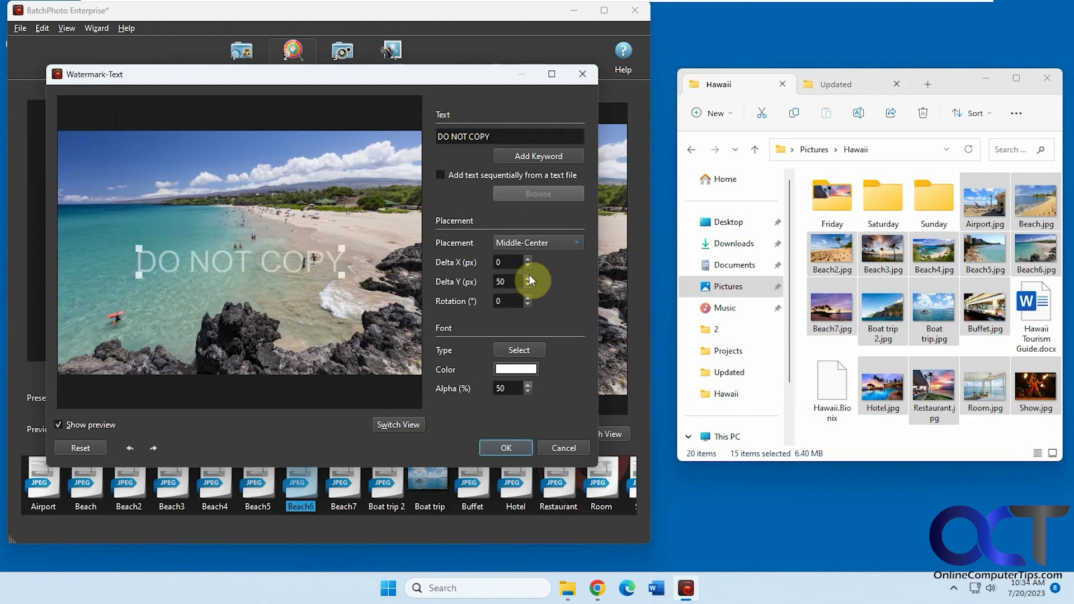
left_click(516, 369)
left_click(177, 165)
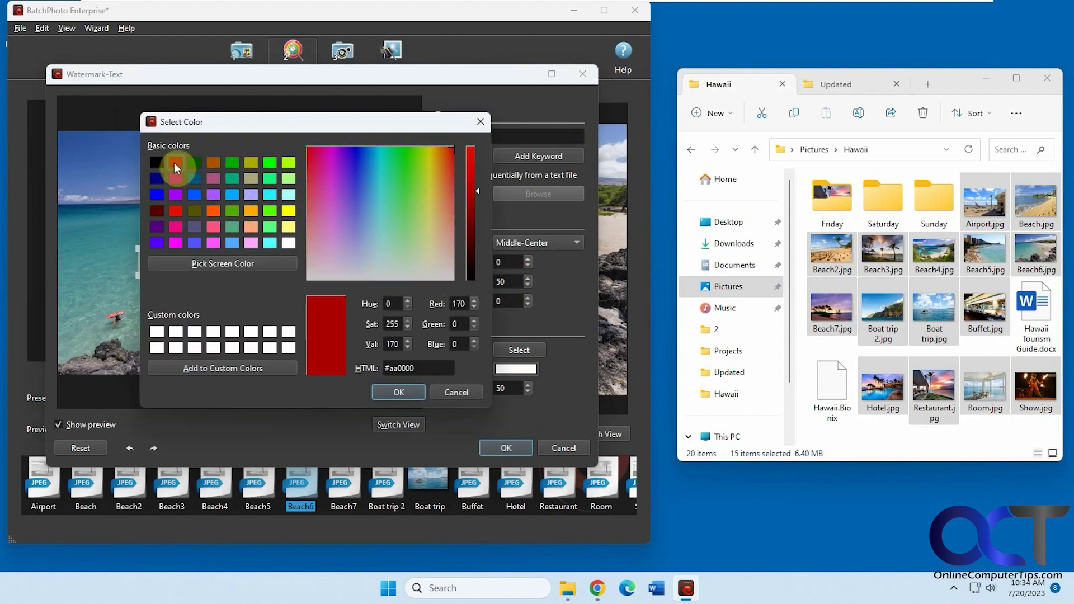
left_click(410, 391)
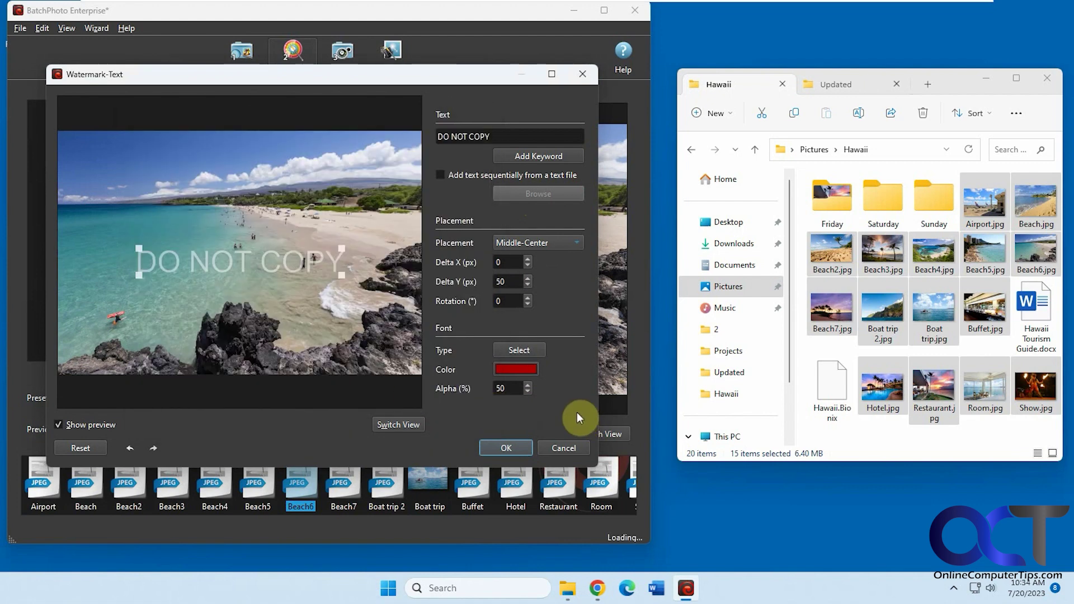
left_click(511, 446)
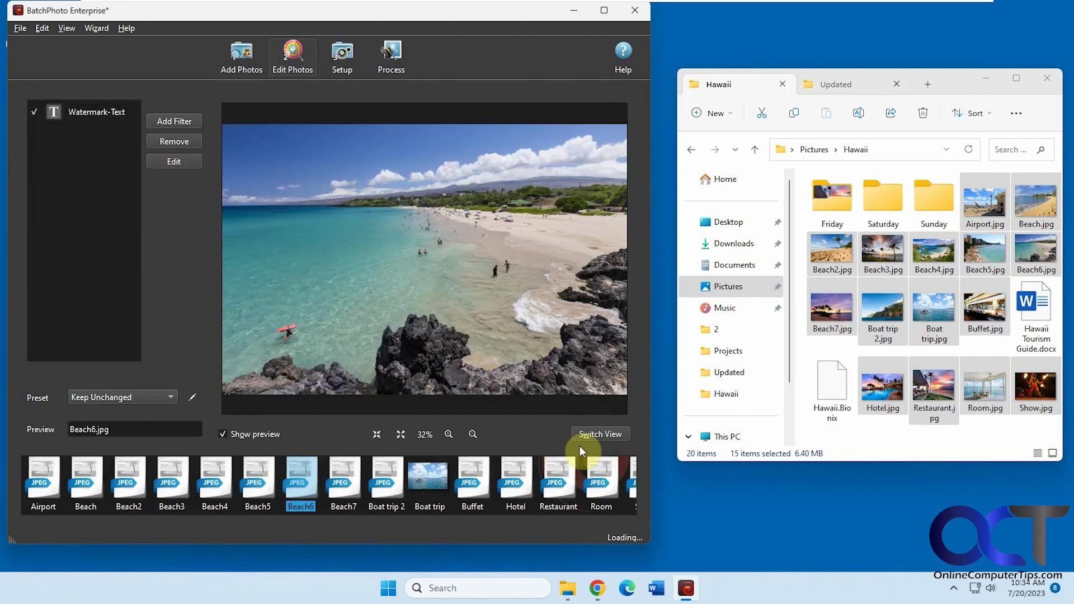
Toggle Switch View and preview the watermark on Buffet, Beach7, Beach6, Beach5, Beach4 and Beach3.
left_click(593, 431)
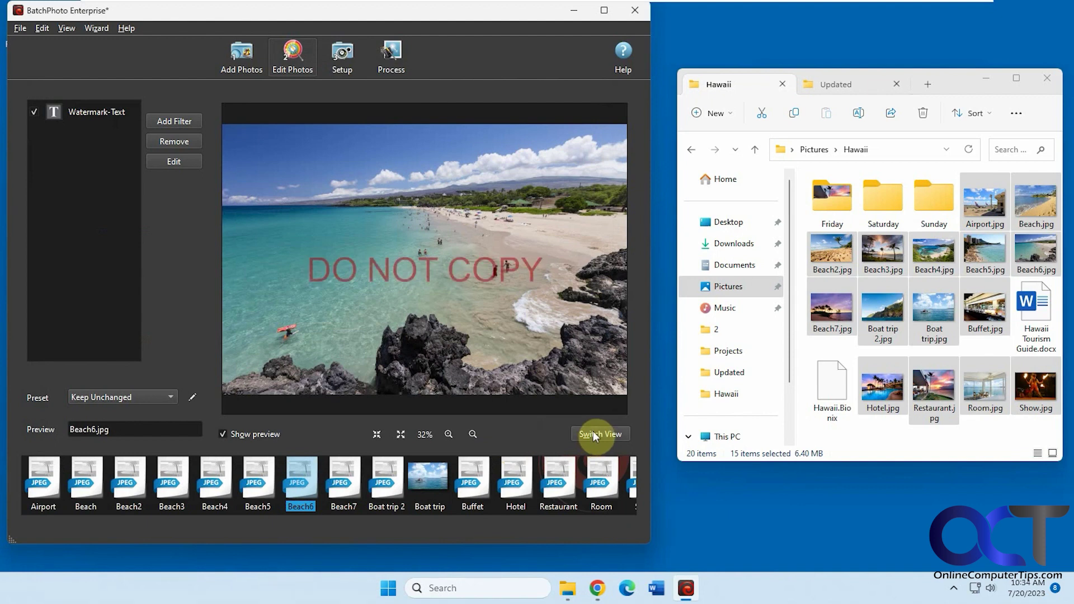
left_click(477, 481)
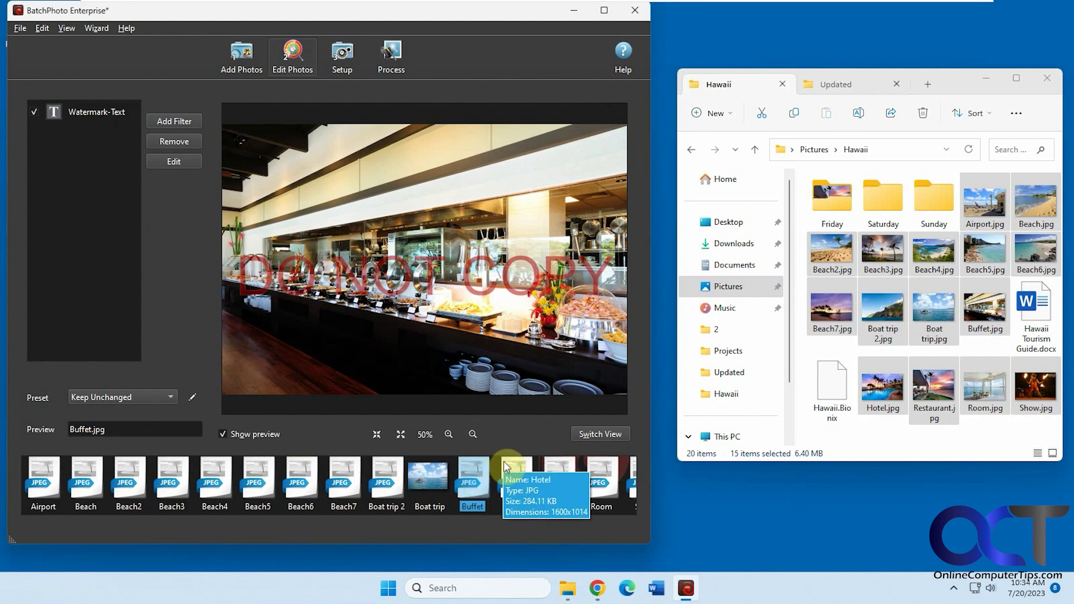
left_click(342, 493)
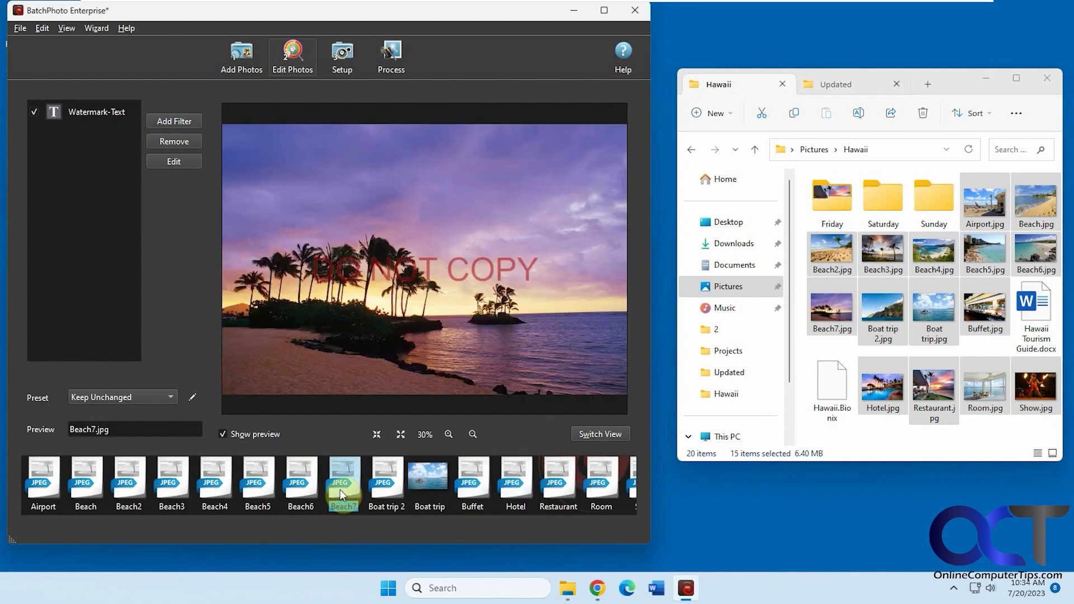
left_click(300, 486)
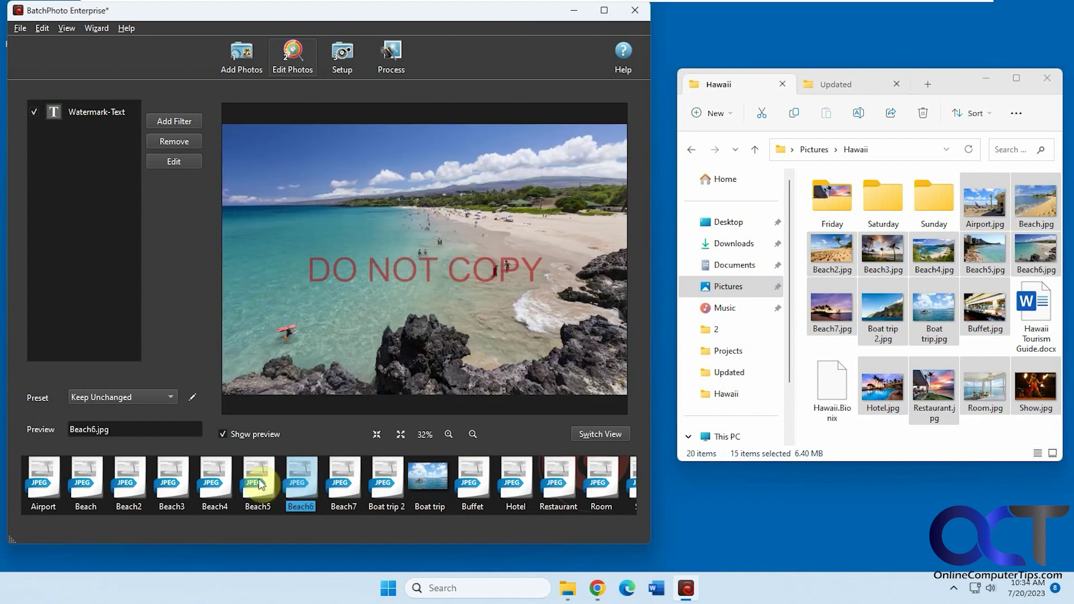
left_click(252, 484)
left_click(213, 475)
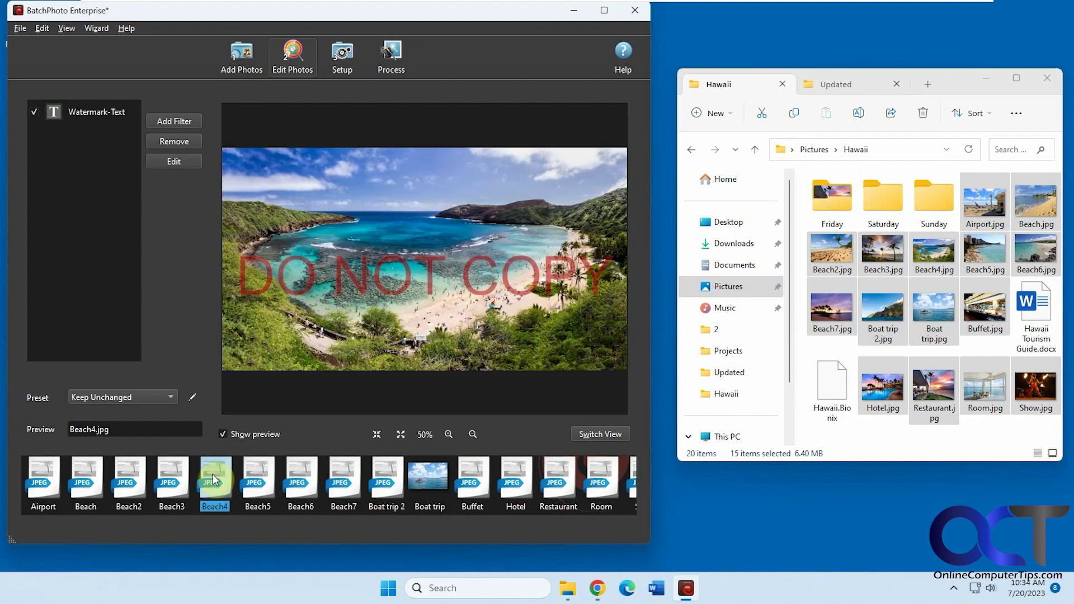
left_click(174, 473)
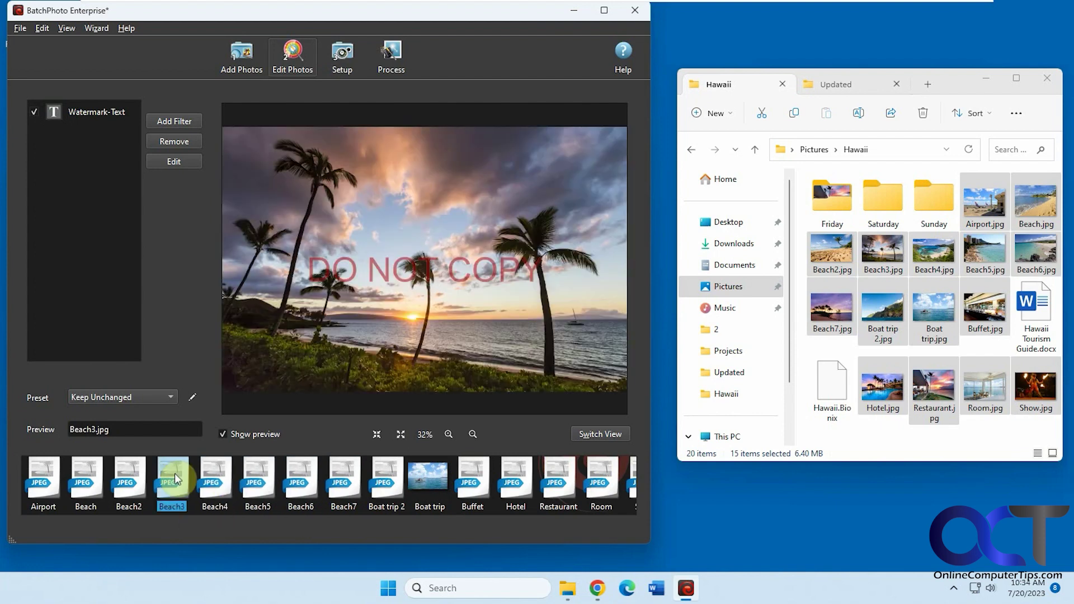
left_click(103, 115)
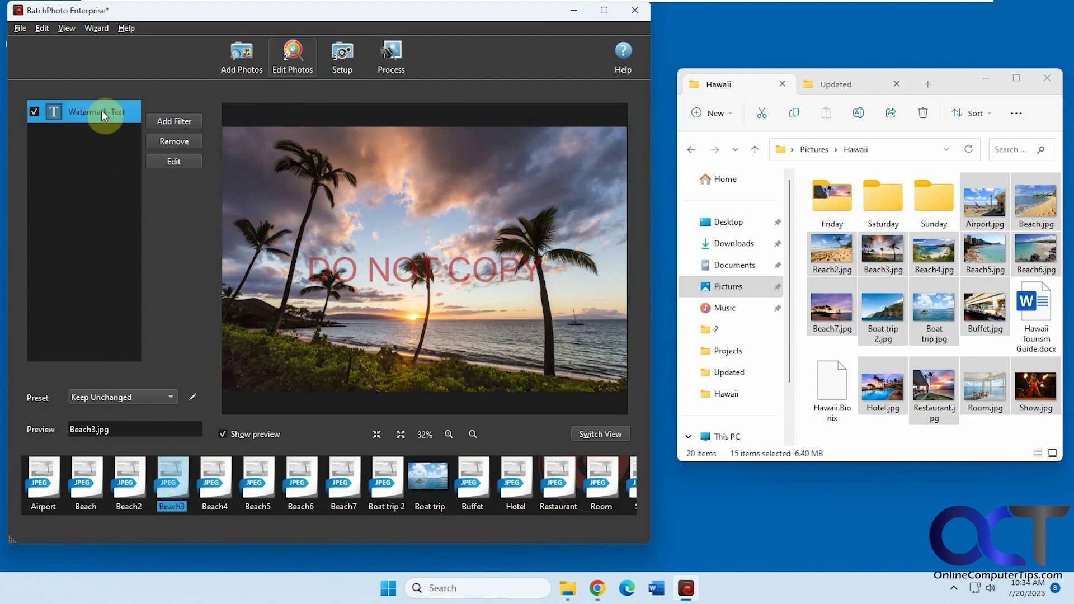
Edit the Watermark-Text filter and change its Alpha from 50% to 40%.
left_click(162, 157)
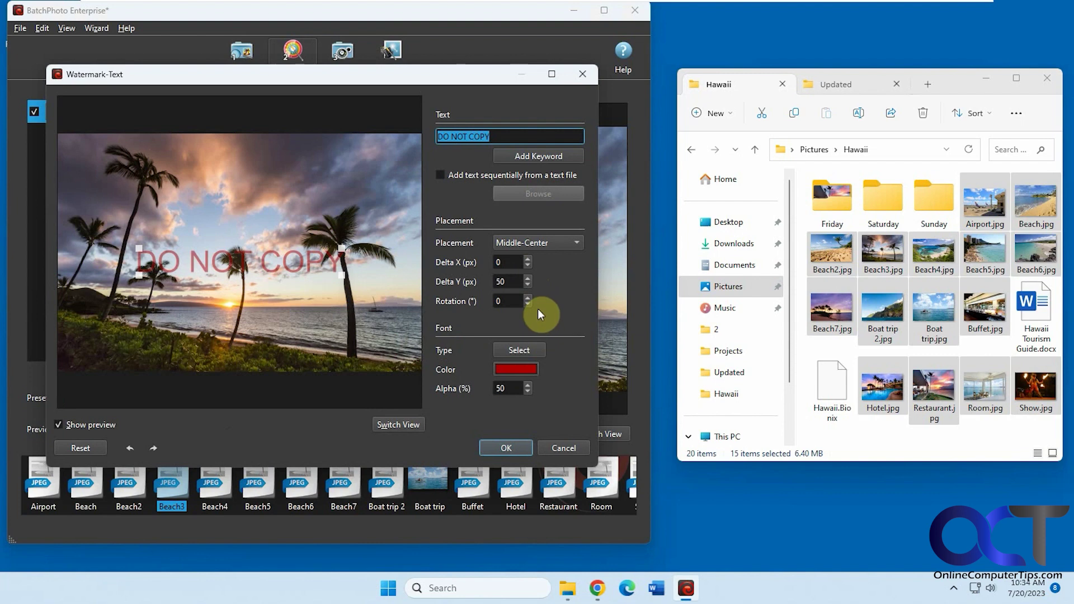
left_click_drag(512, 386, 484, 386)
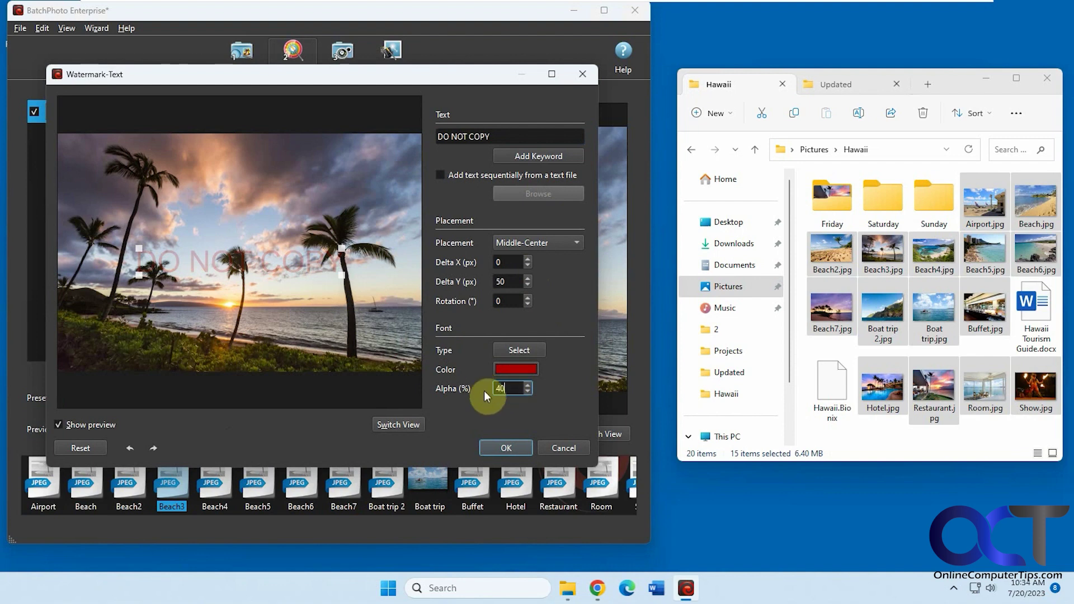
left_click(509, 447)
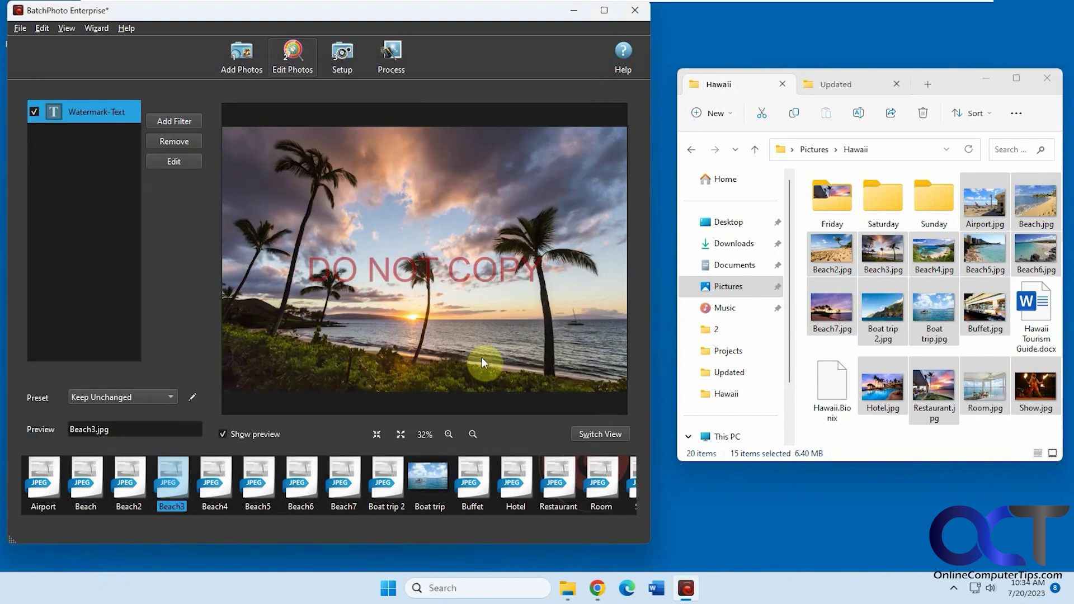
Process all 15 photos with the watermark filter and close the completed report.
left_click(384, 55)
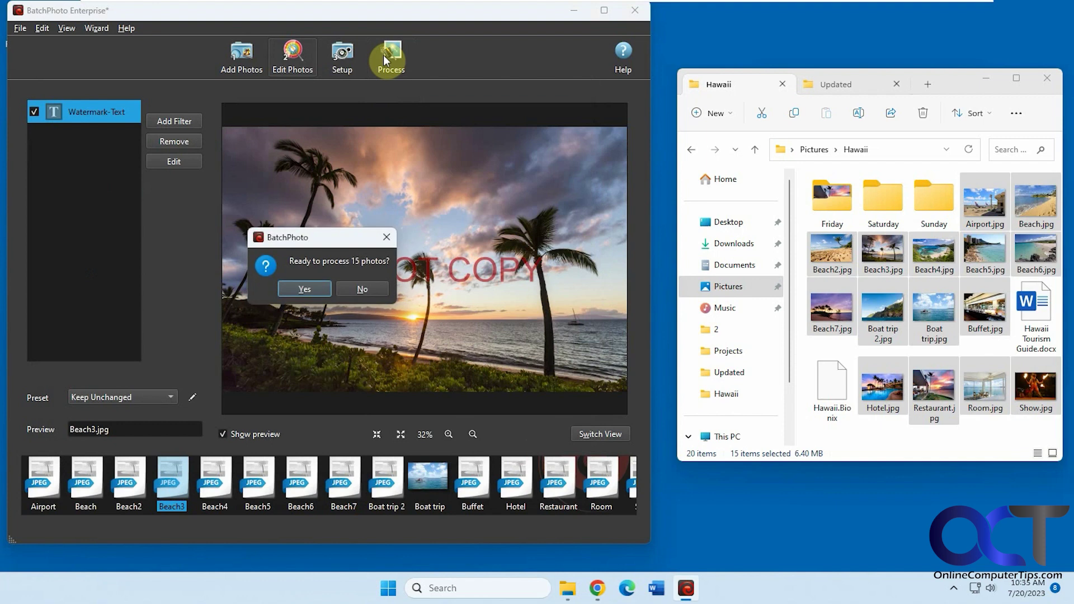
left_click(308, 290)
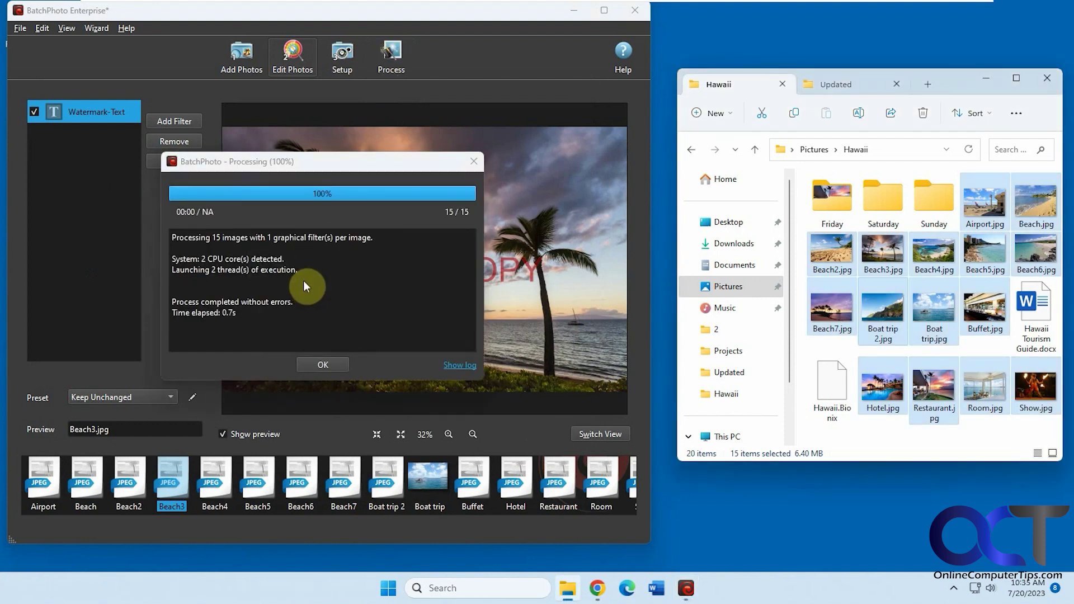
left_click(309, 362)
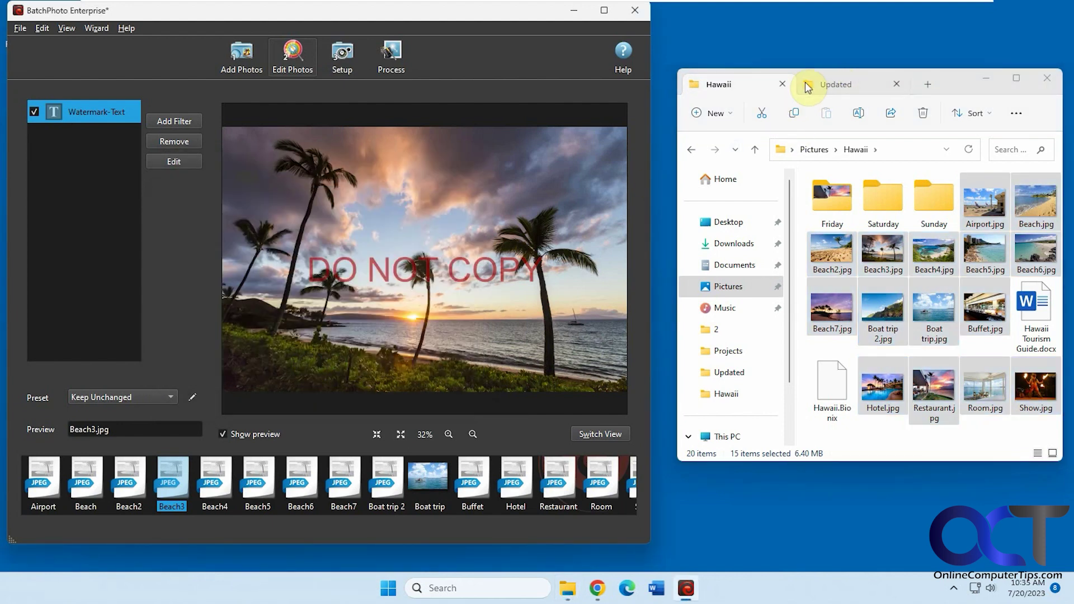
Open Airport.jpg from the Updated folder in Photos, step through the next outputs, then close Photos.
left_click(826, 85)
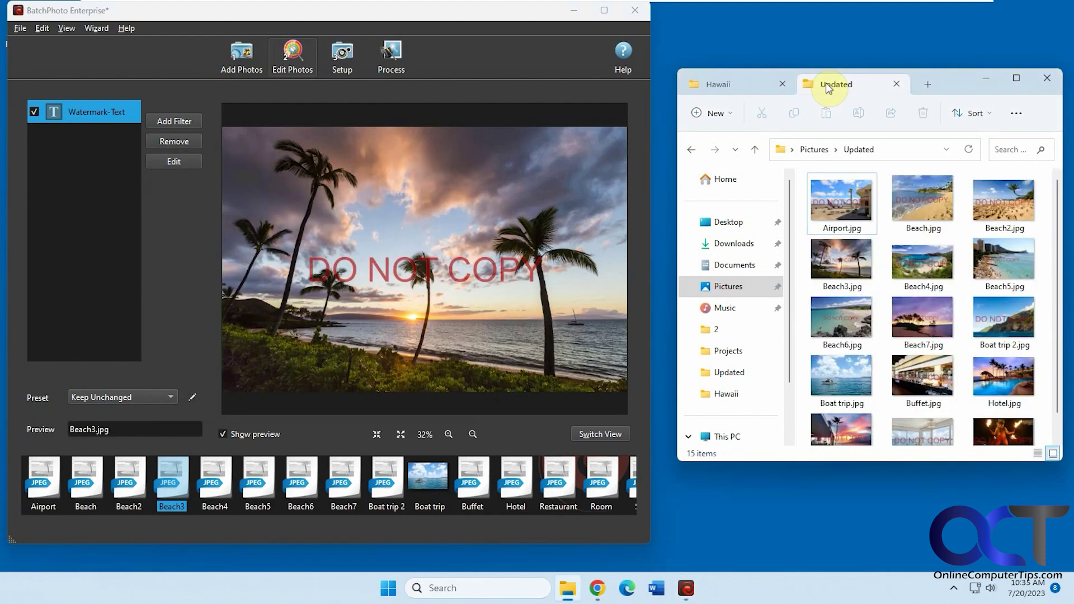
double_click(838, 199)
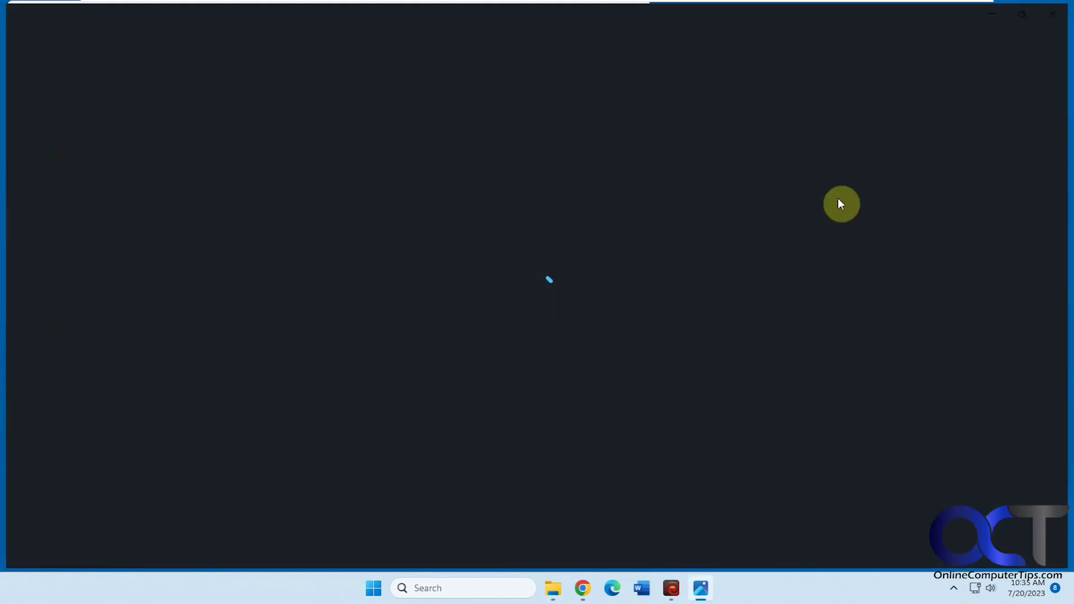
key("Right")
key("Right")
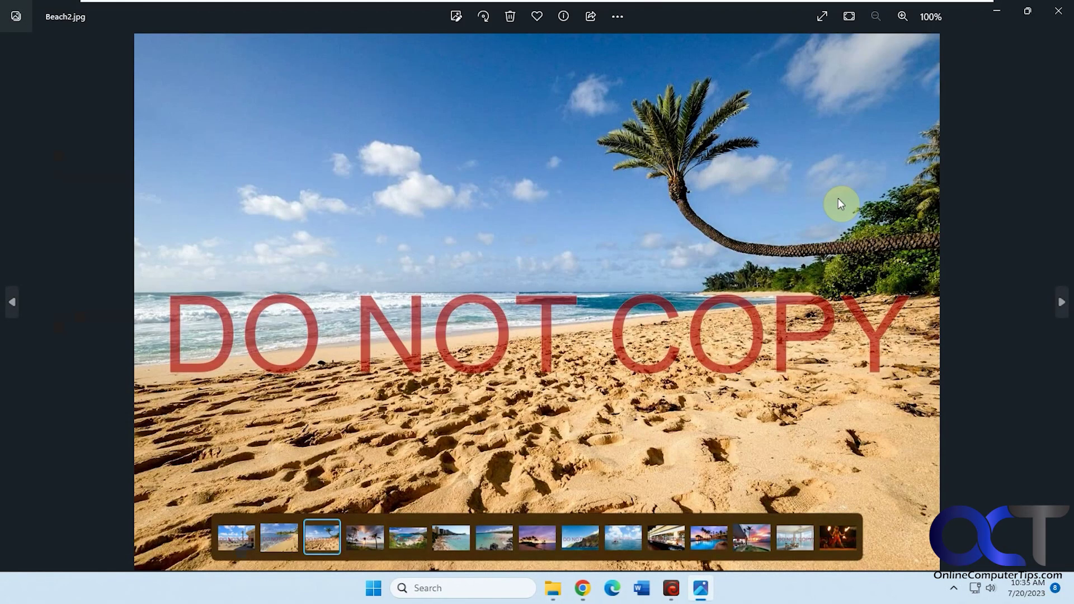
key("Right")
key("Right")
key("Right")
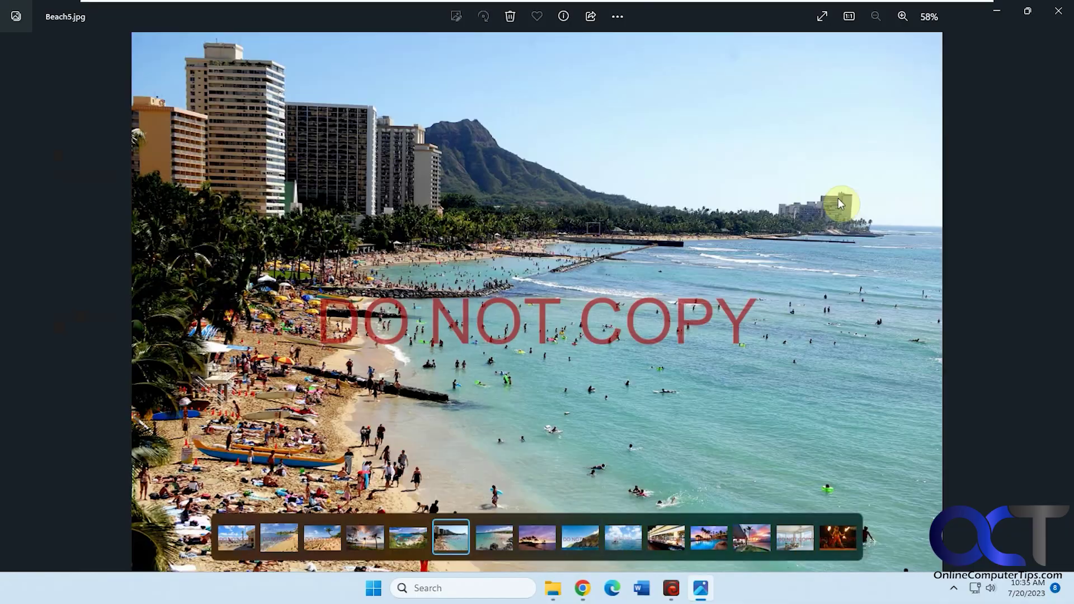
left_click(1058, 10)
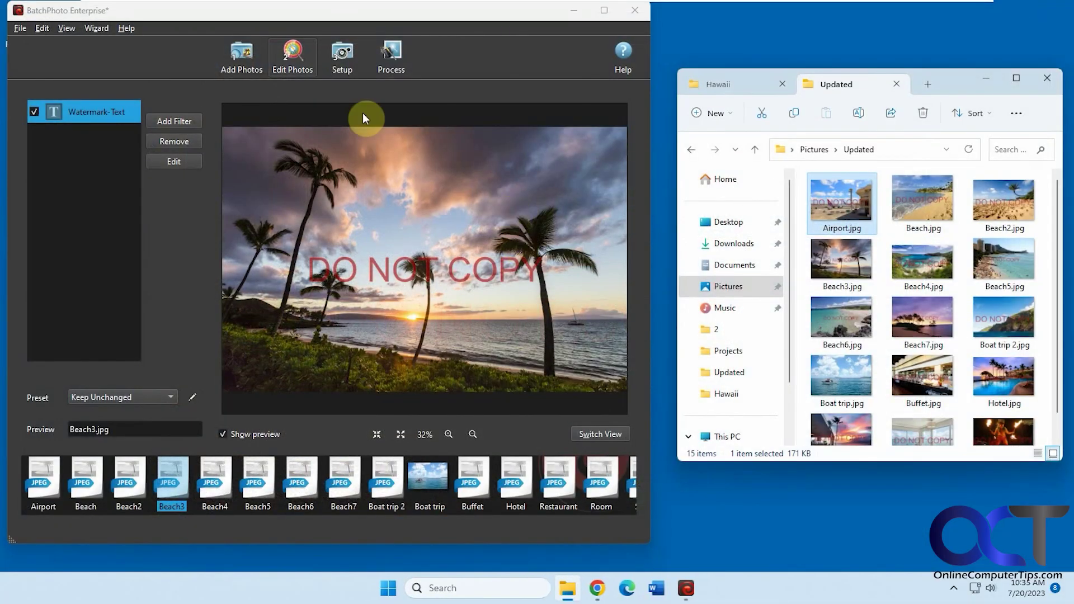
Add an Apply Fx > Sepia filter, keeping Tone 50 and Saturation 50 after comparing with the original.
left_click(297, 65)
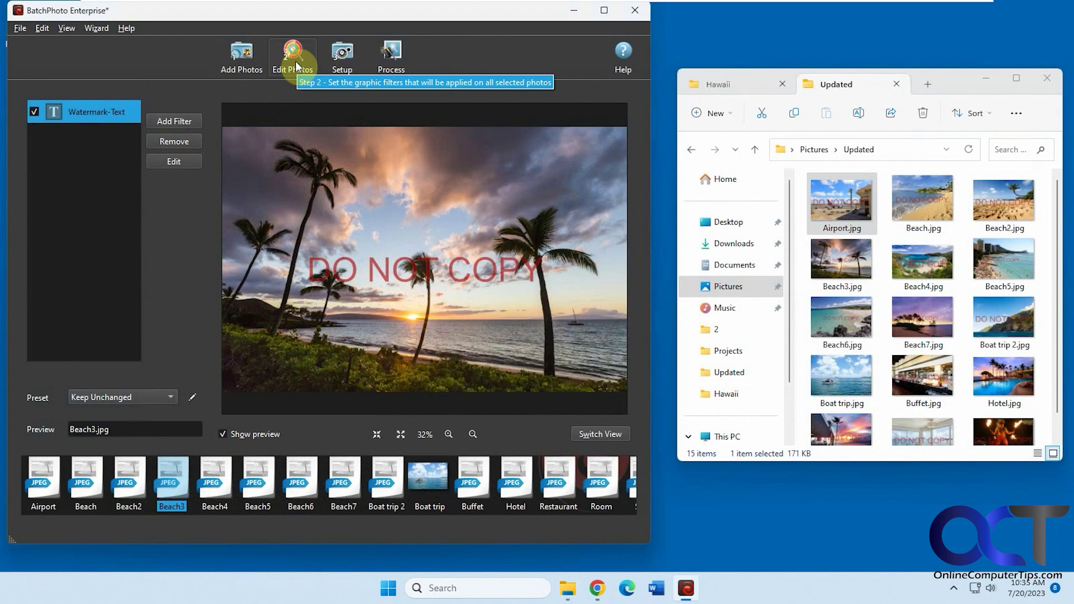
left_click(185, 120)
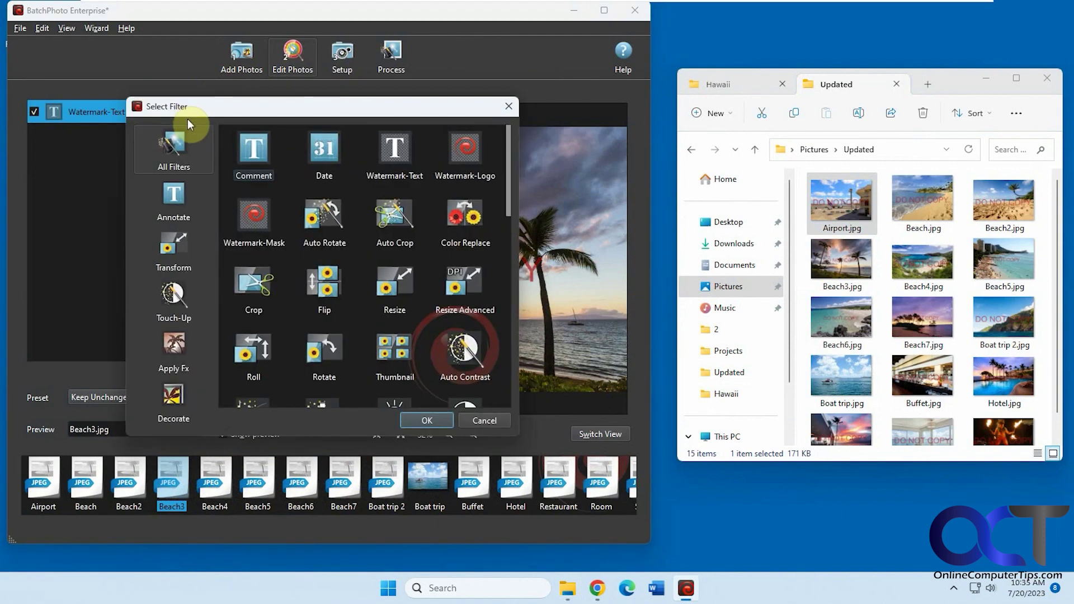
left_click(186, 342)
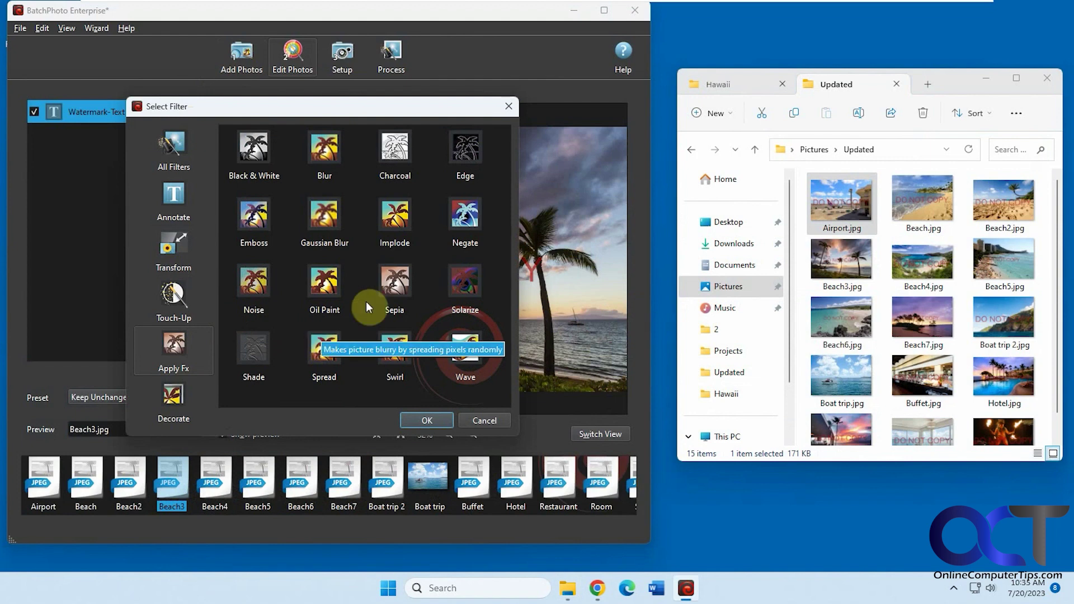
left_click(393, 287)
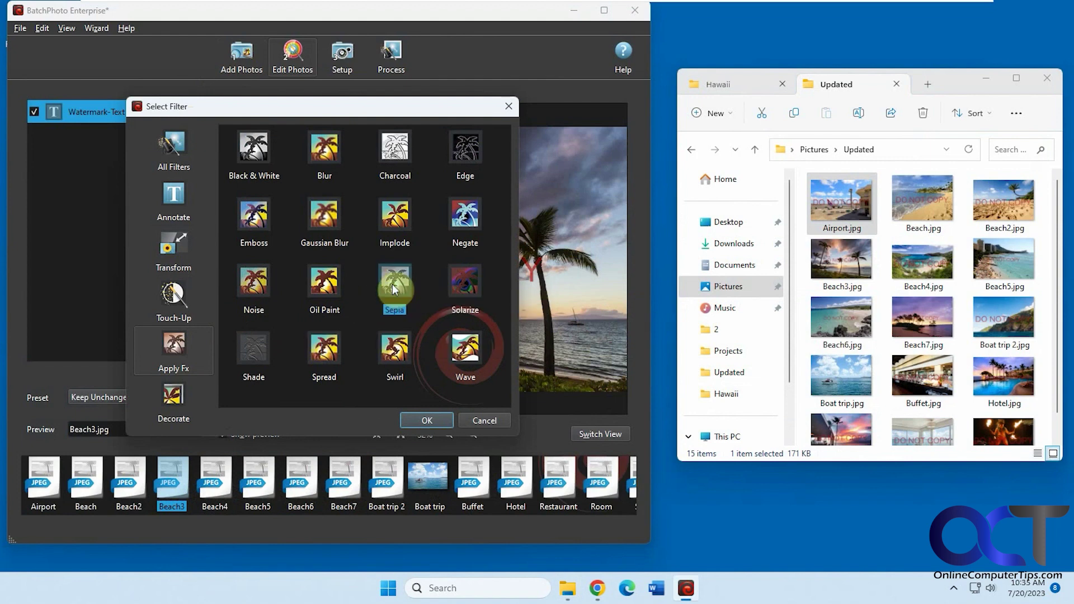
left_click(425, 421)
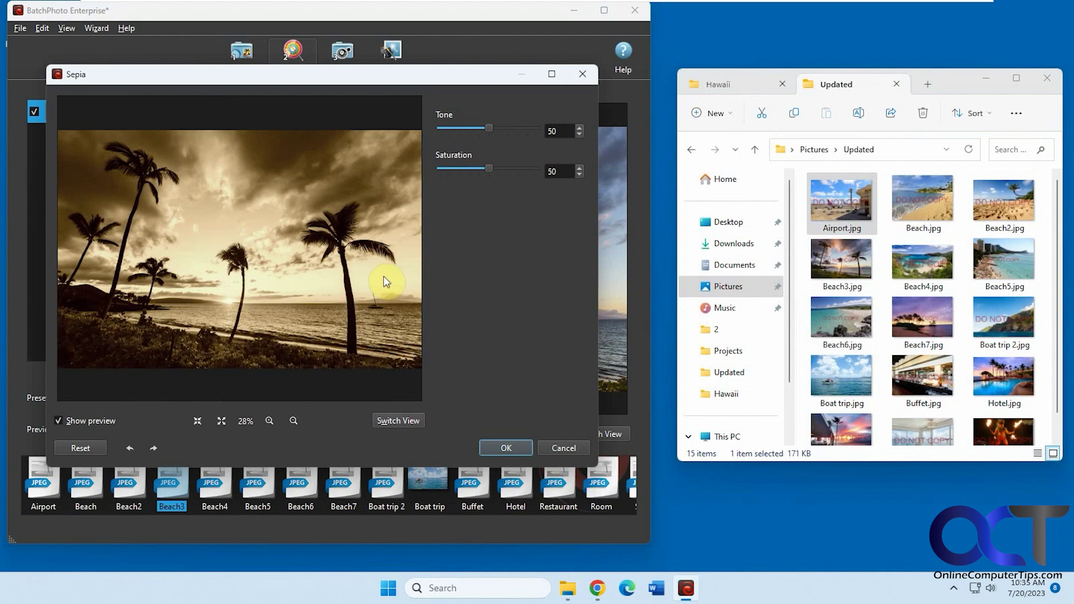
left_click(401, 421)
left_click(404, 420)
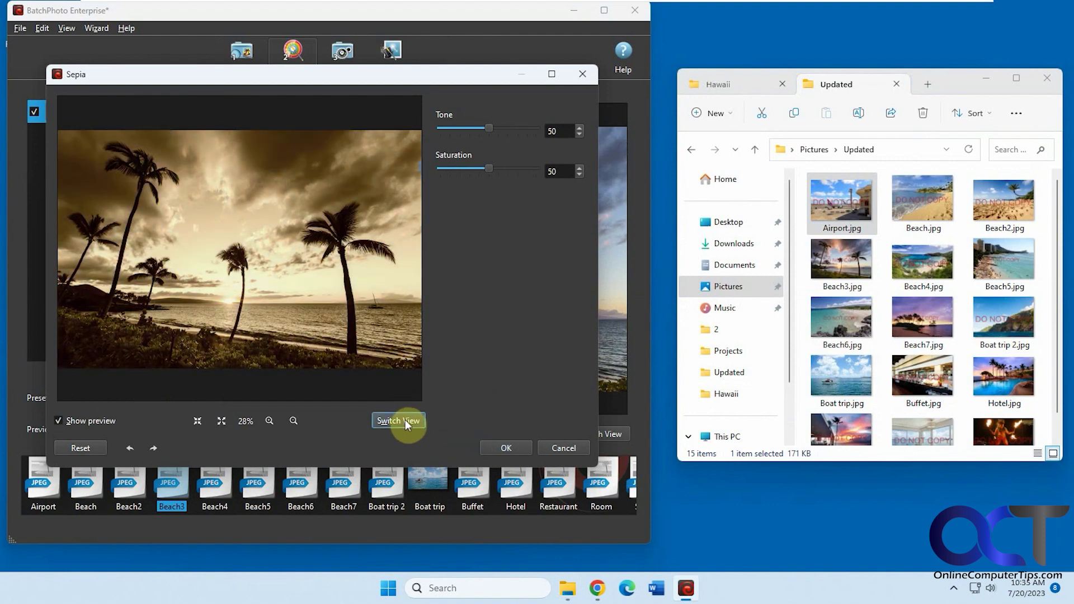
left_click(506, 448)
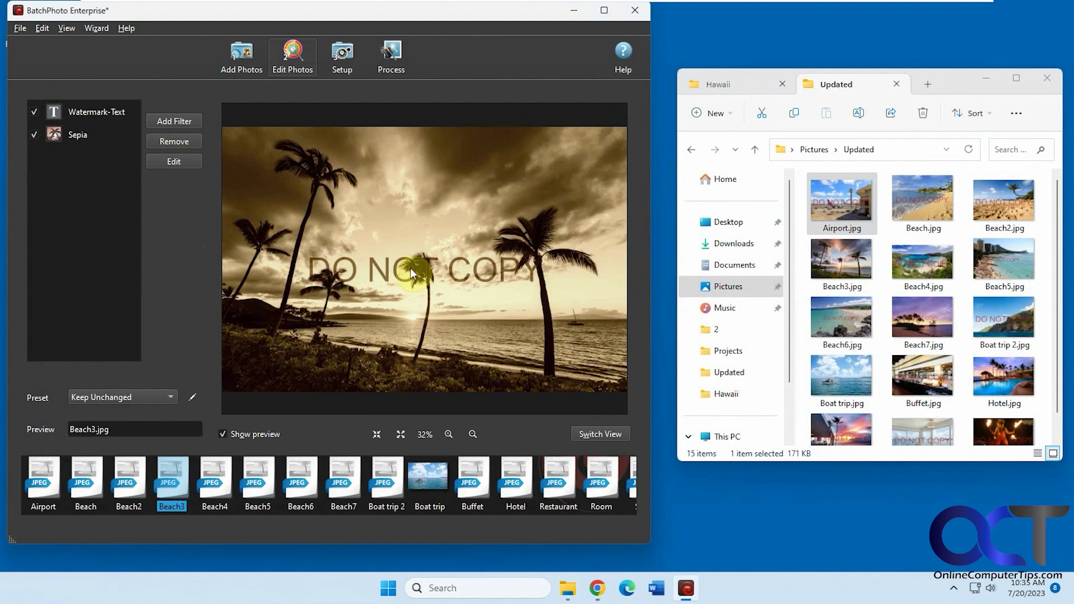
Reprocess the 15 photos, choosing Yes to All to overwrite existing files, and close the report.
left_click(388, 55)
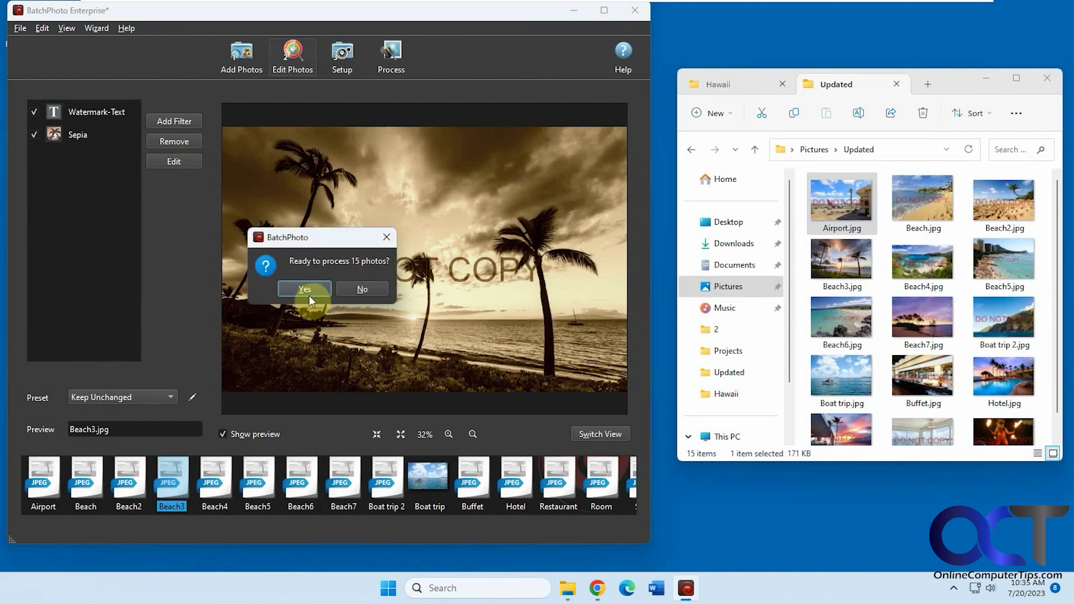
left_click(307, 291)
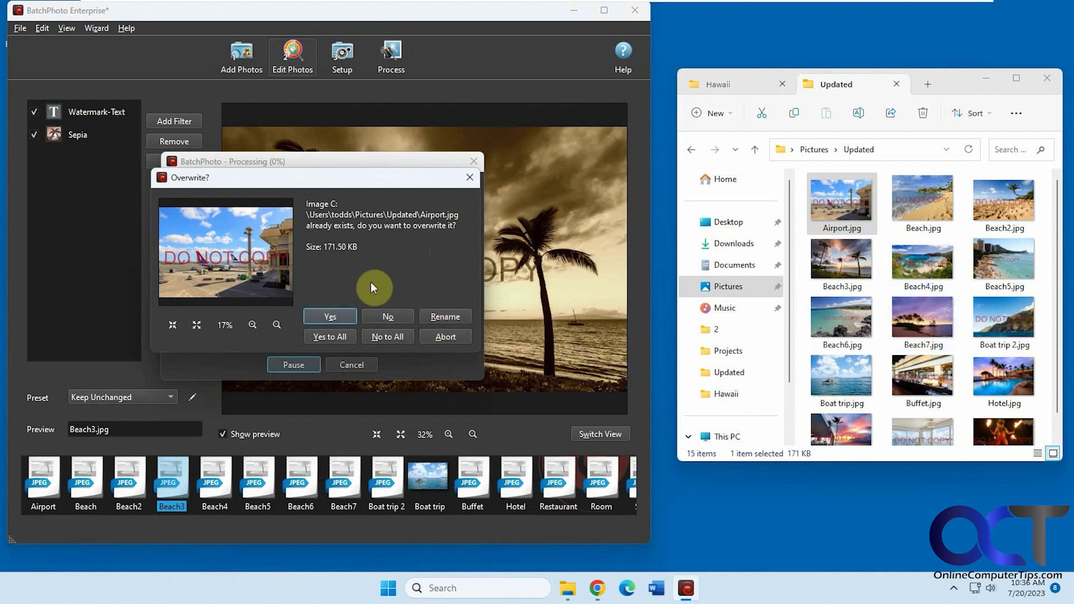
left_click(338, 336)
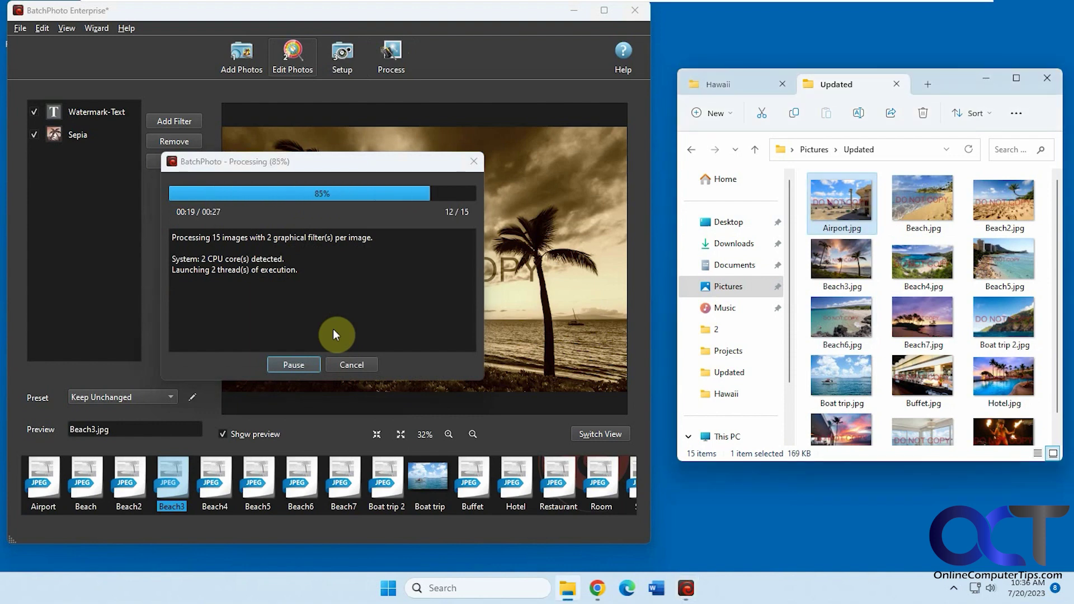
left_click(327, 363)
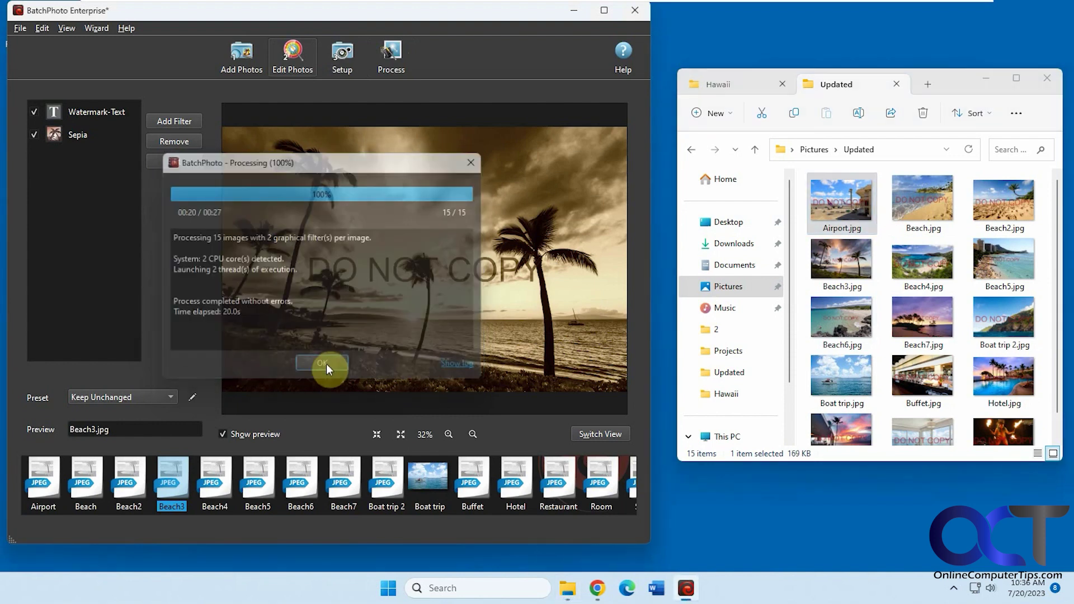
left_click(970, 150)
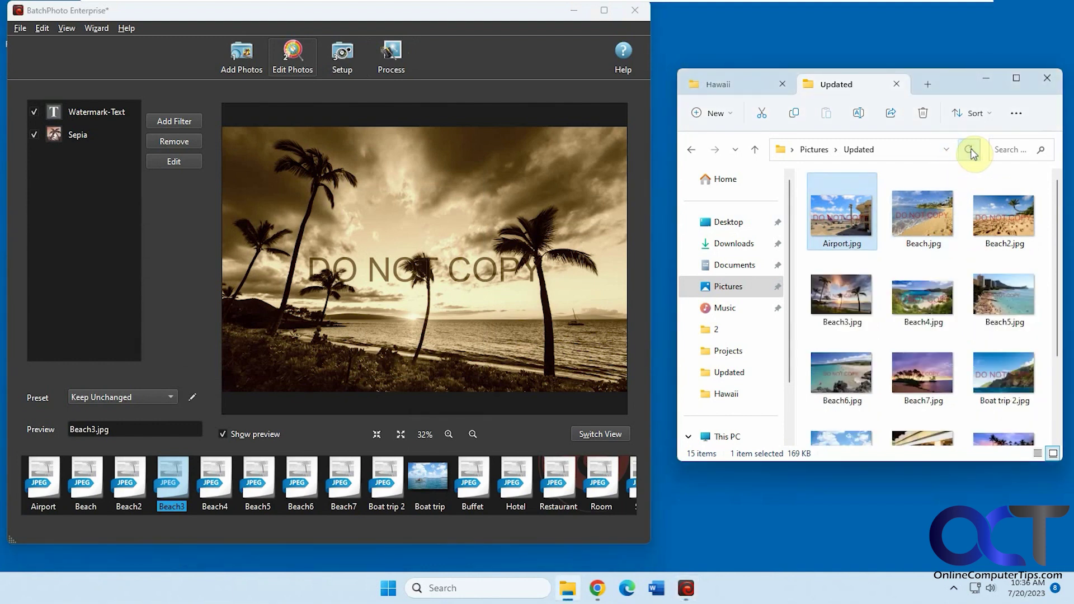
double_click(855, 229)
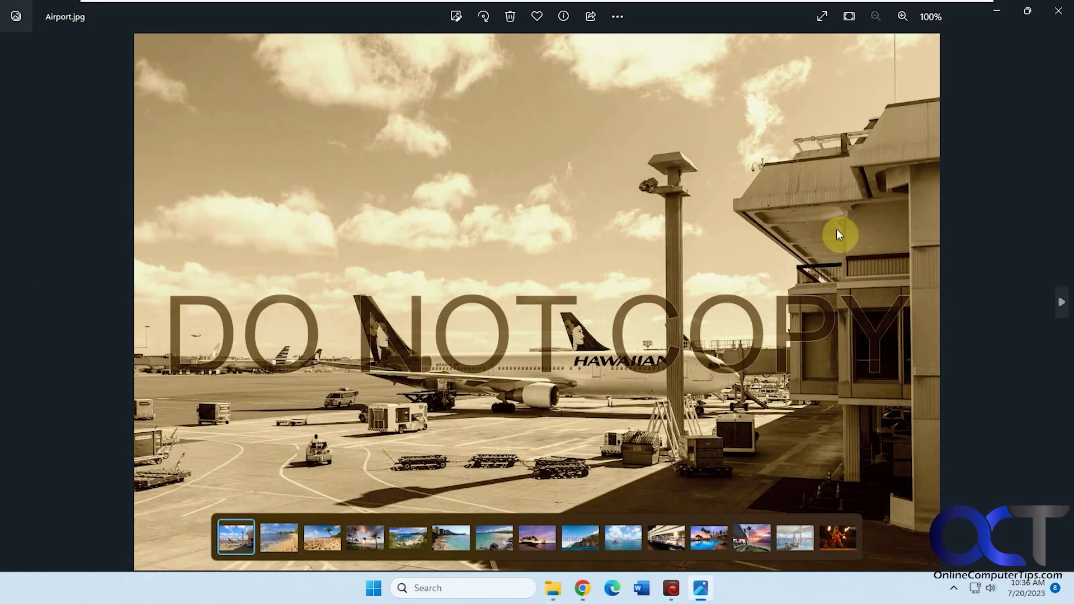
key("Right")
key("Right")
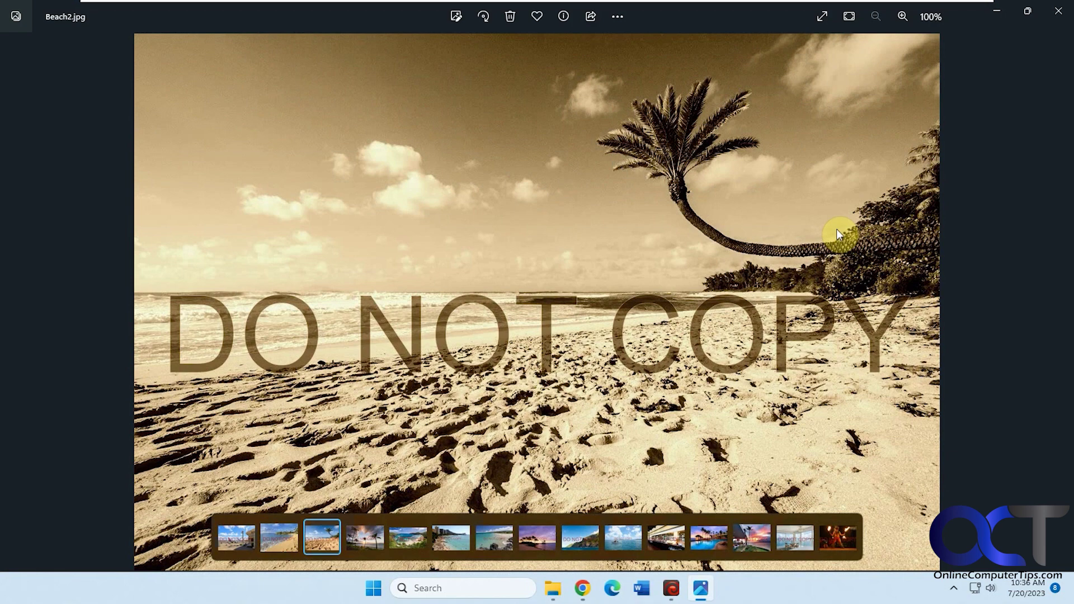
key("Right")
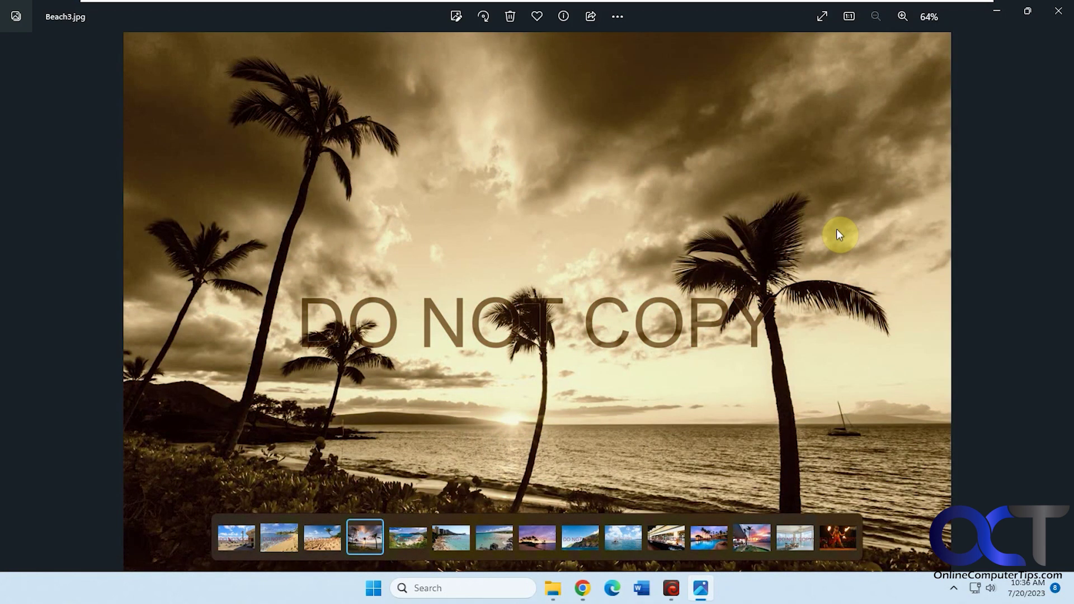
key("Right")
left_click(1057, 12)
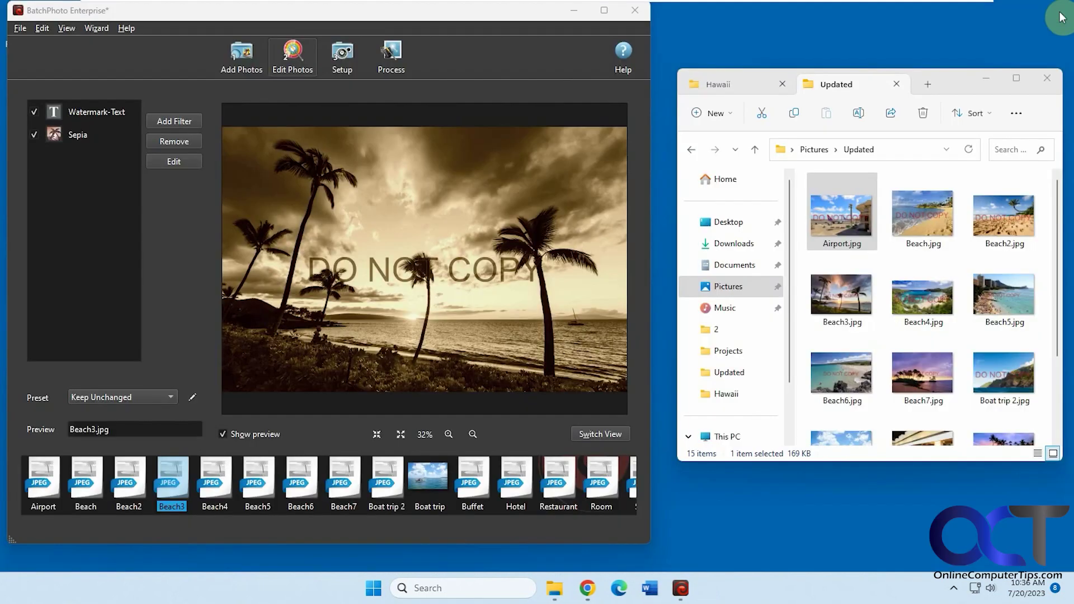
Switch off Sepia and reprocess all 15 photos, overwriting the existing files.
left_click(34, 136)
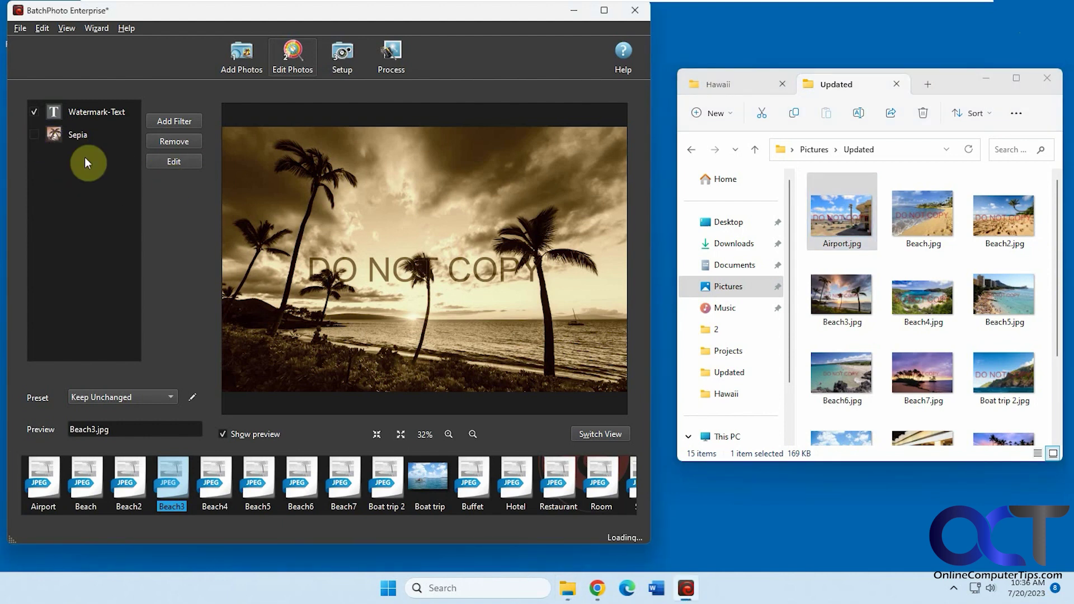
left_click(382, 61)
left_click(317, 284)
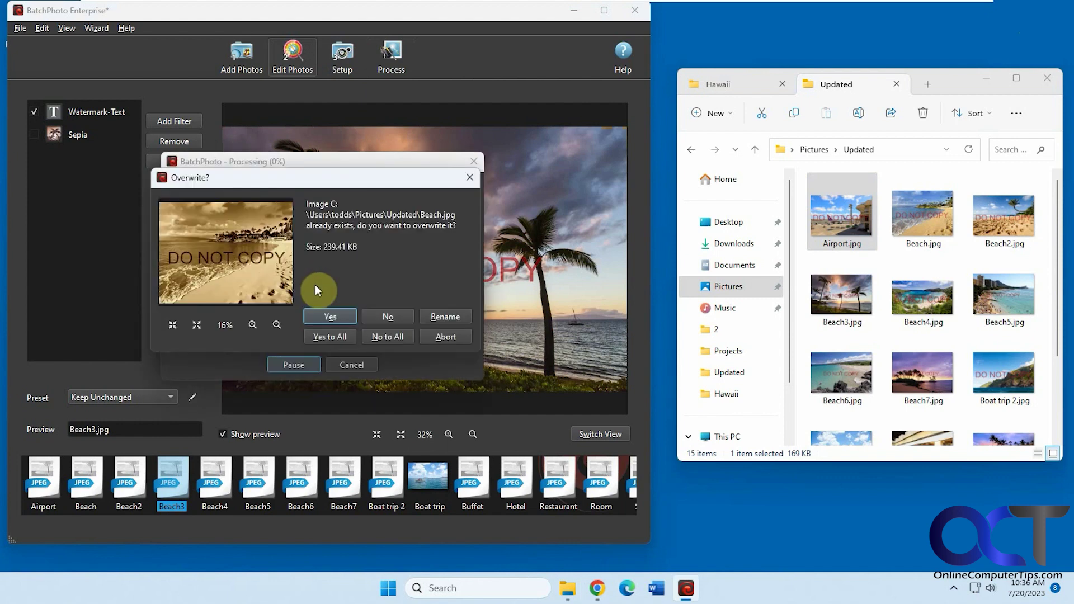
left_click(329, 335)
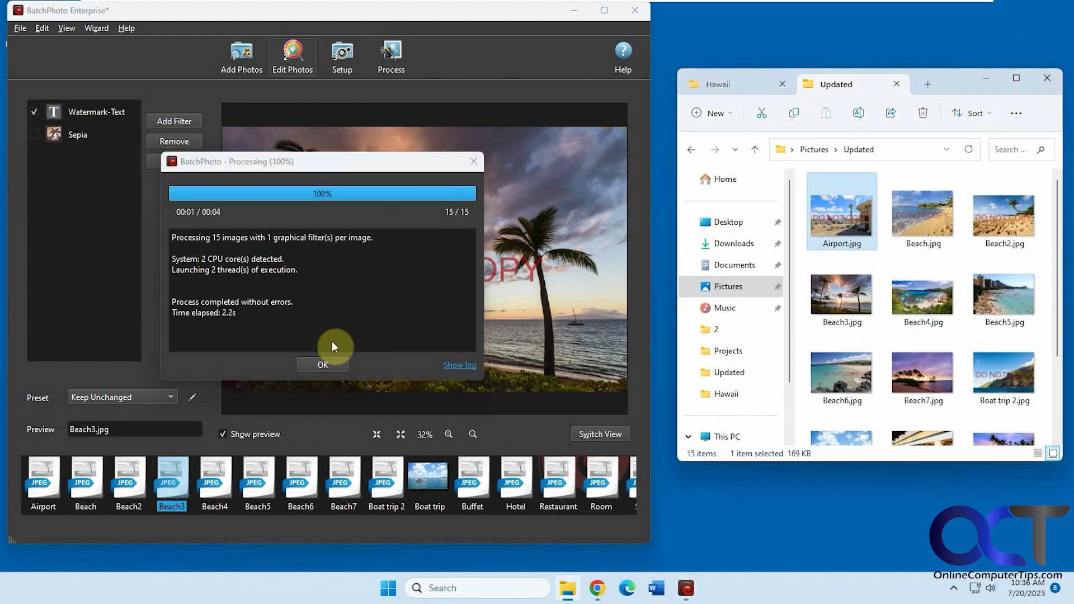
left_click(337, 364)
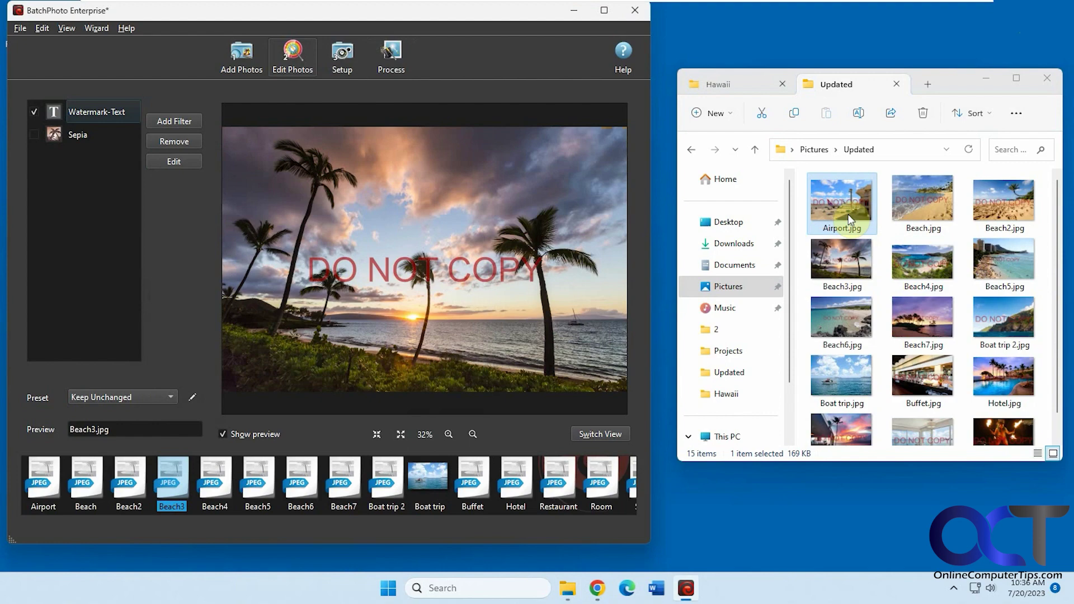
Check the colour, watermark-only results starting from Airport.jpg in Photos.
double_click(848, 217)
key("Right")
key("Right")
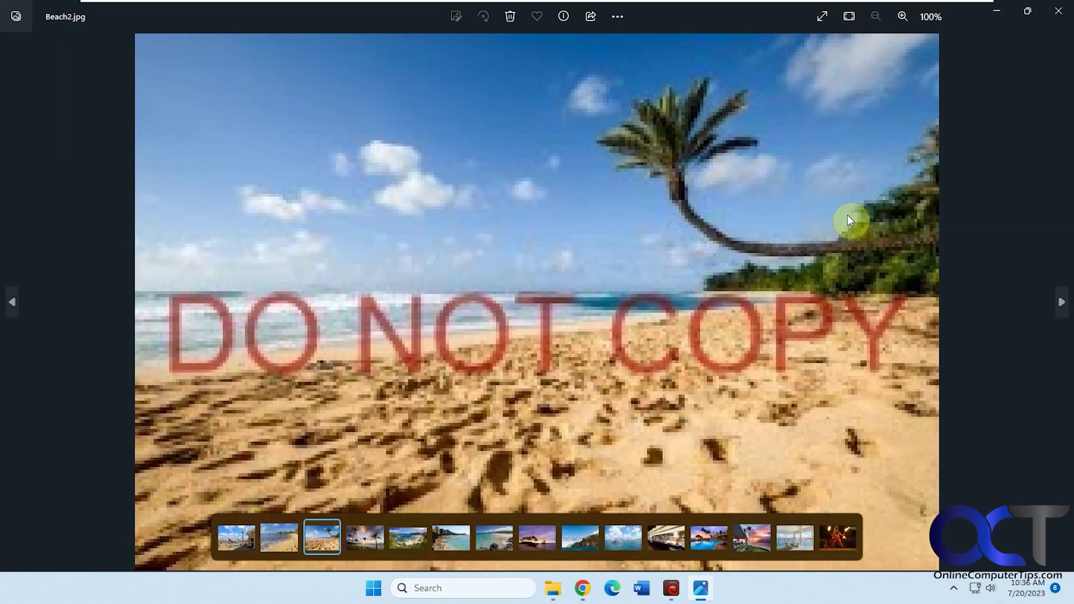
left_click(1058, 11)
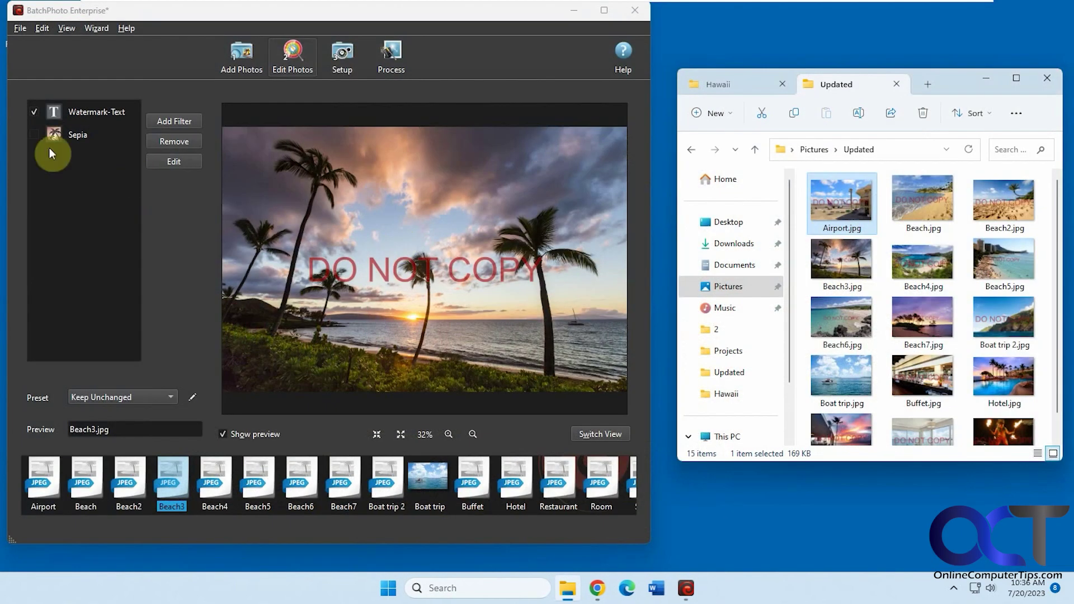
Switch off Watermark-Text and reprocess all 15 photos unfiltered, then refresh the Updated folder.
left_click(32, 112)
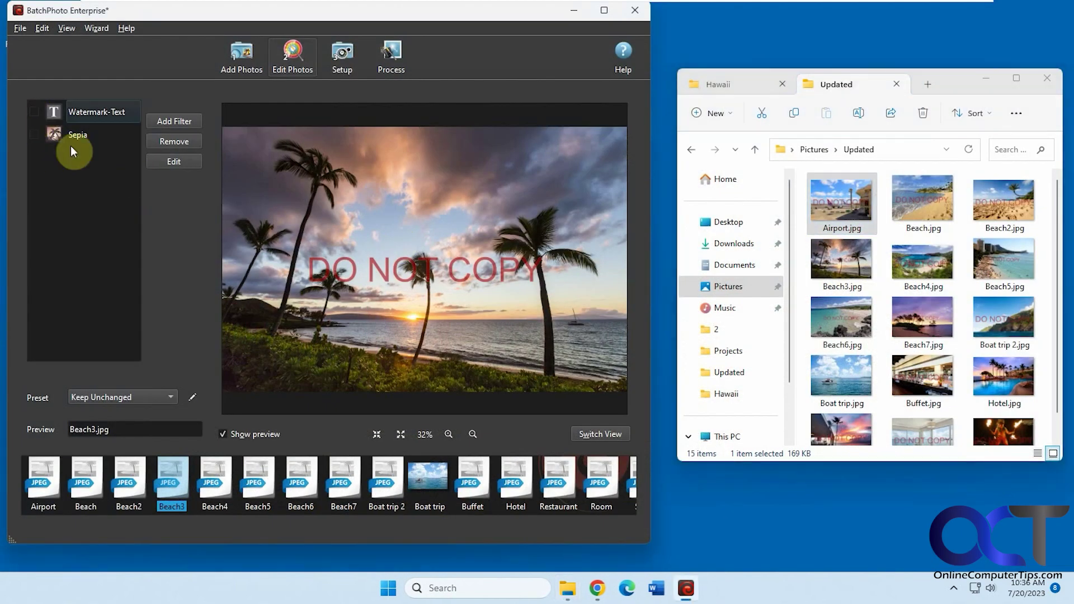
left_click(394, 60)
left_click(315, 288)
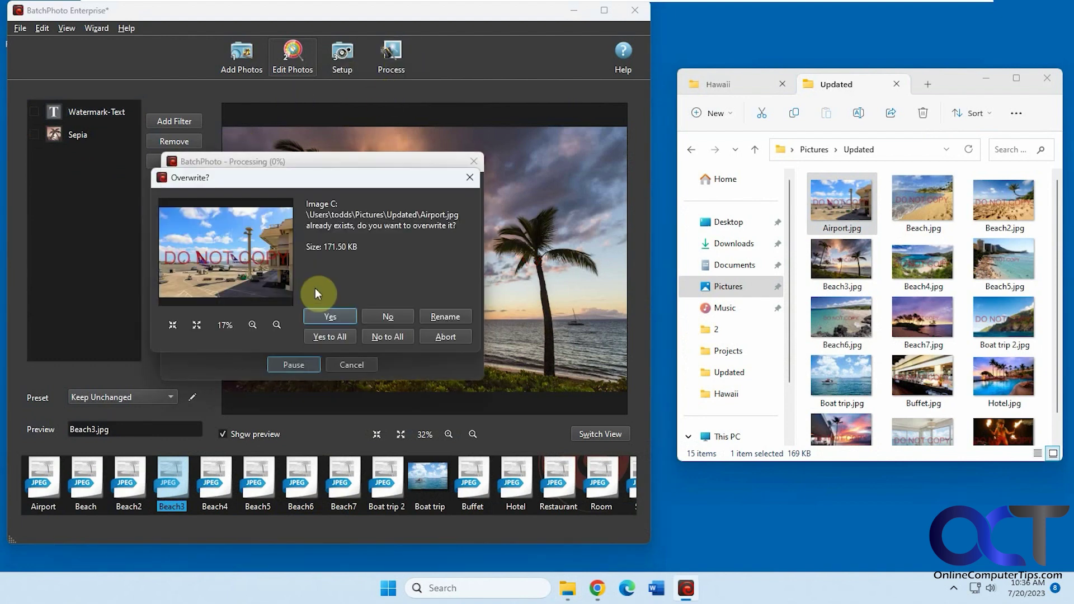
left_click(328, 335)
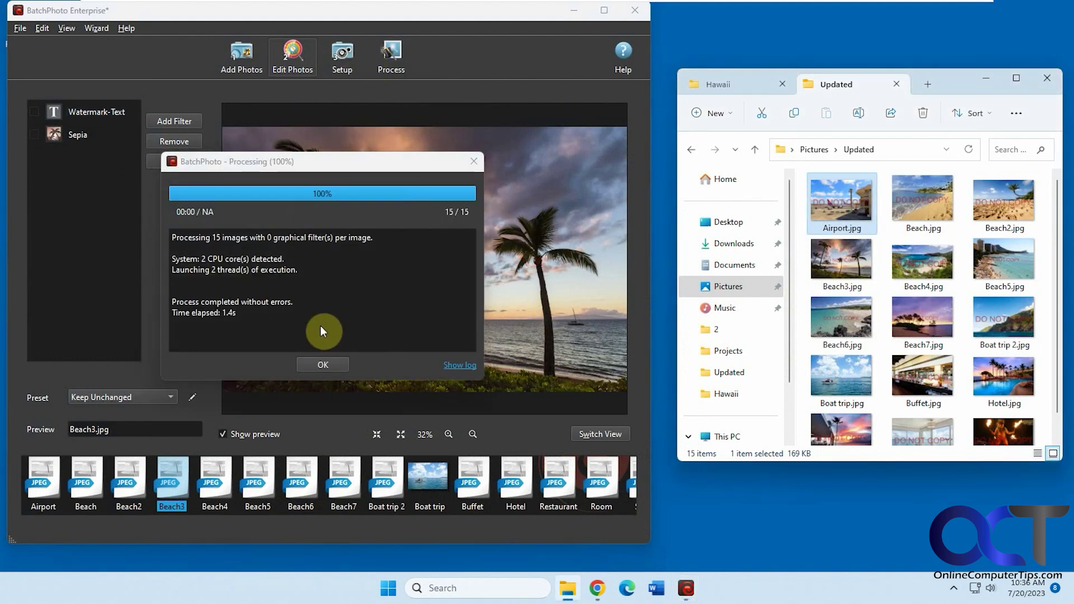
left_click(326, 365)
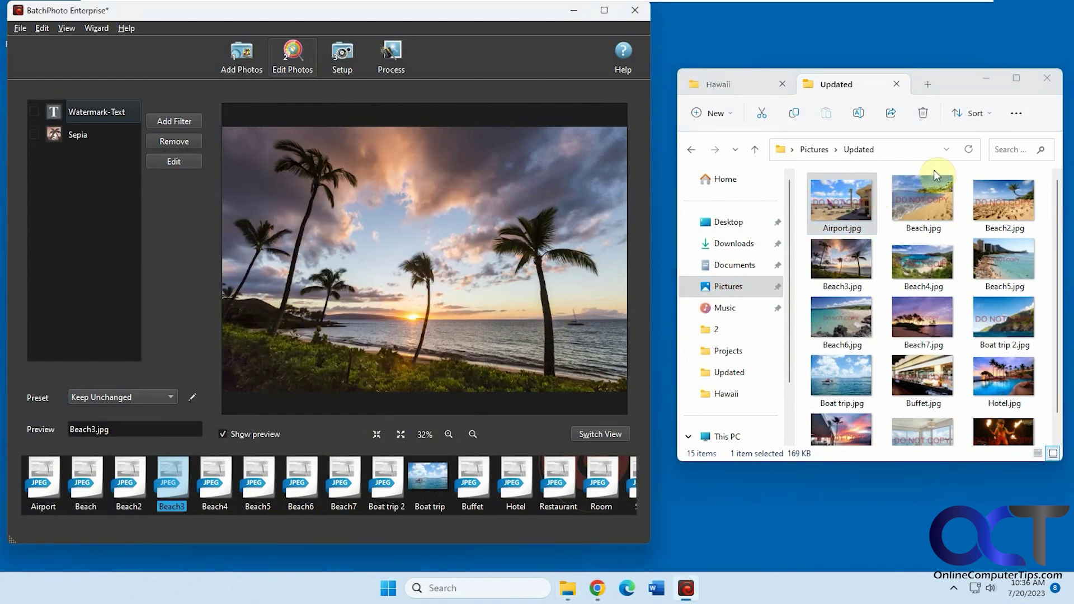
left_click(967, 149)
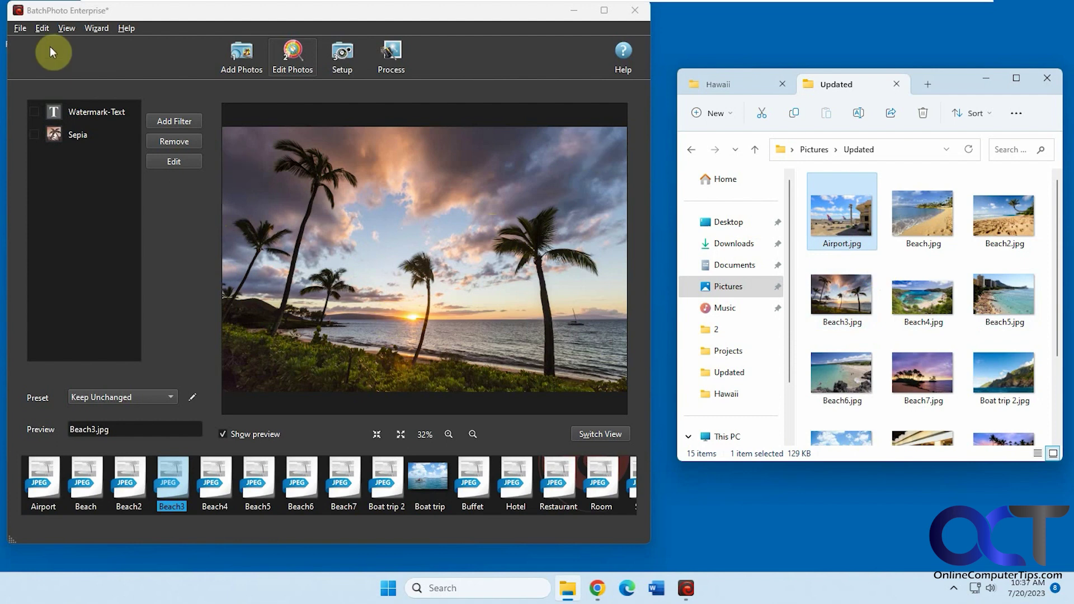
left_click(24, 29)
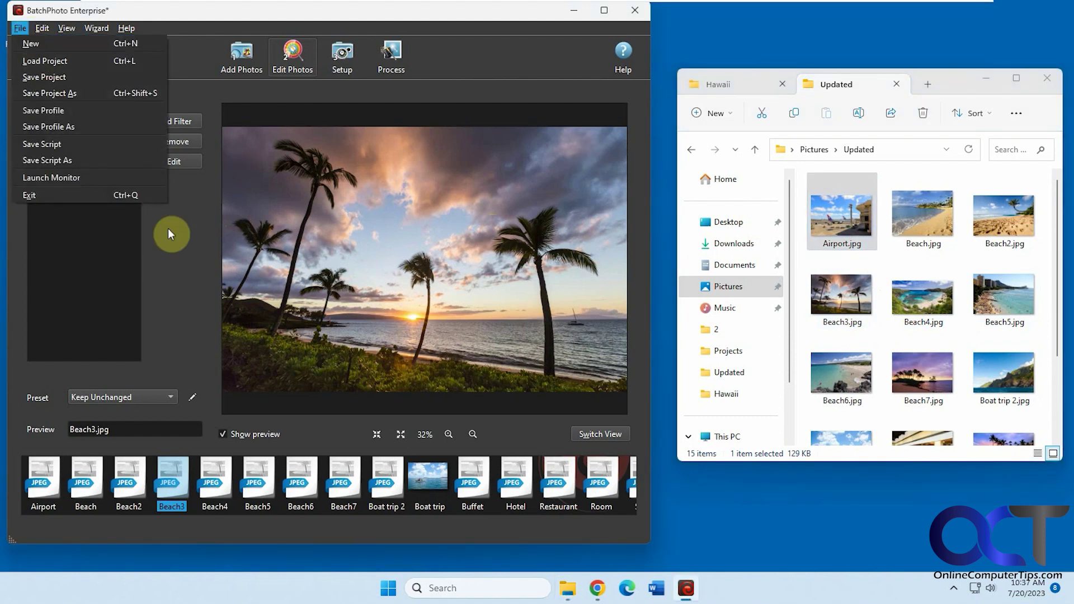
left_click(179, 243)
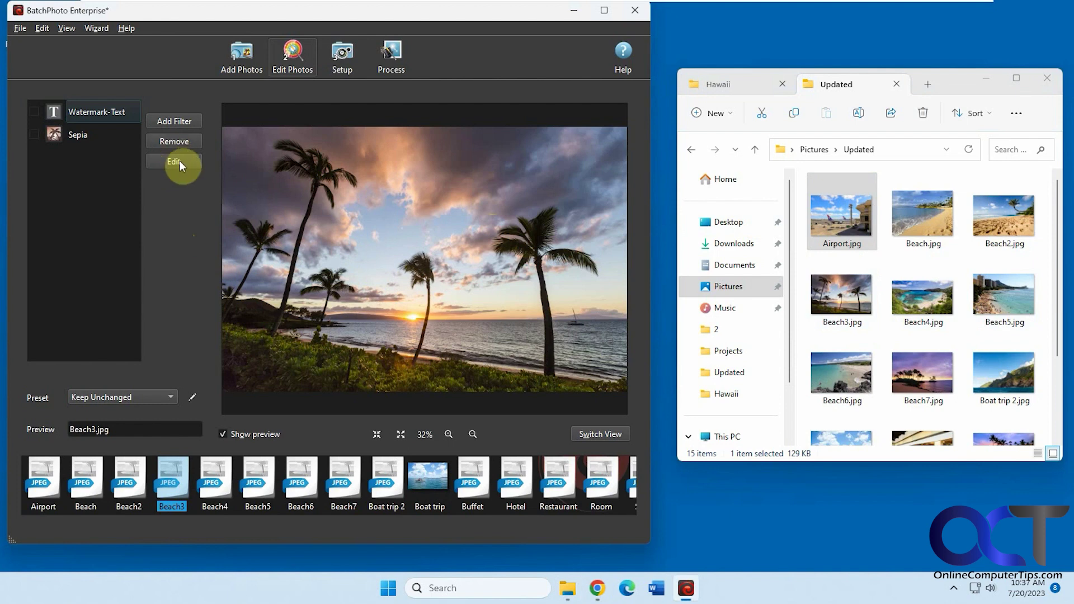
Add a Touch-Up Brightness filter, showing Lightness 0 and Gamma 0 for Beach3.jpg.
left_click(178, 117)
left_click(174, 246)
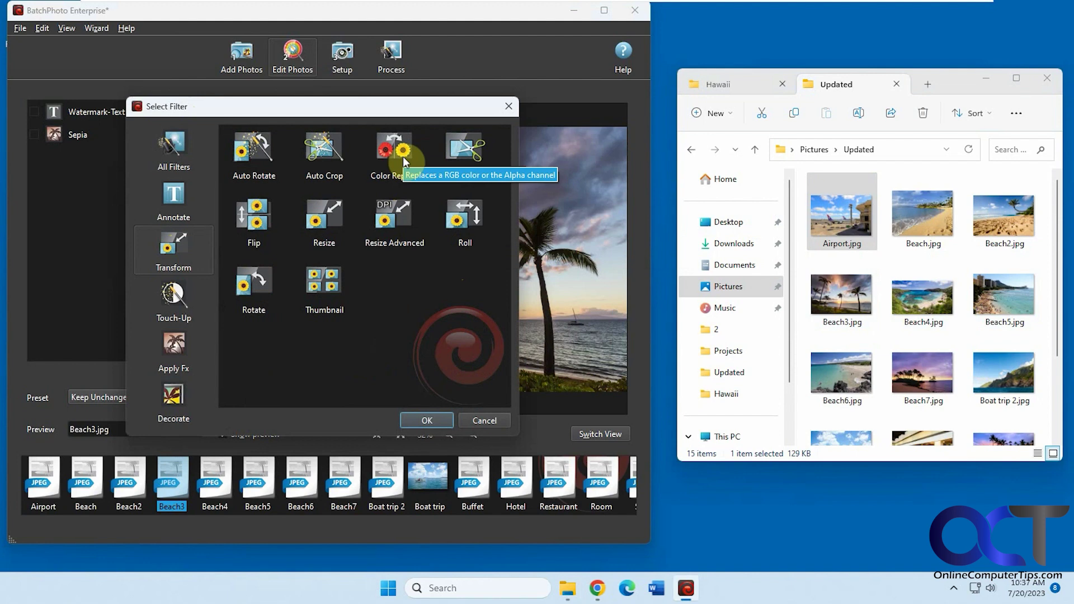
left_click(175, 296)
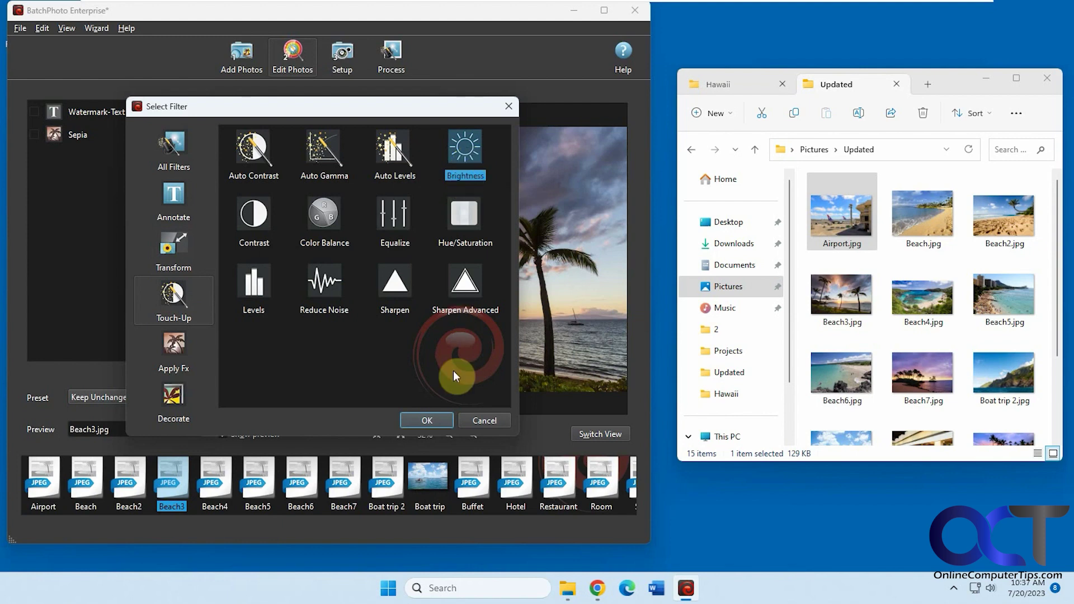
left_click(427, 420)
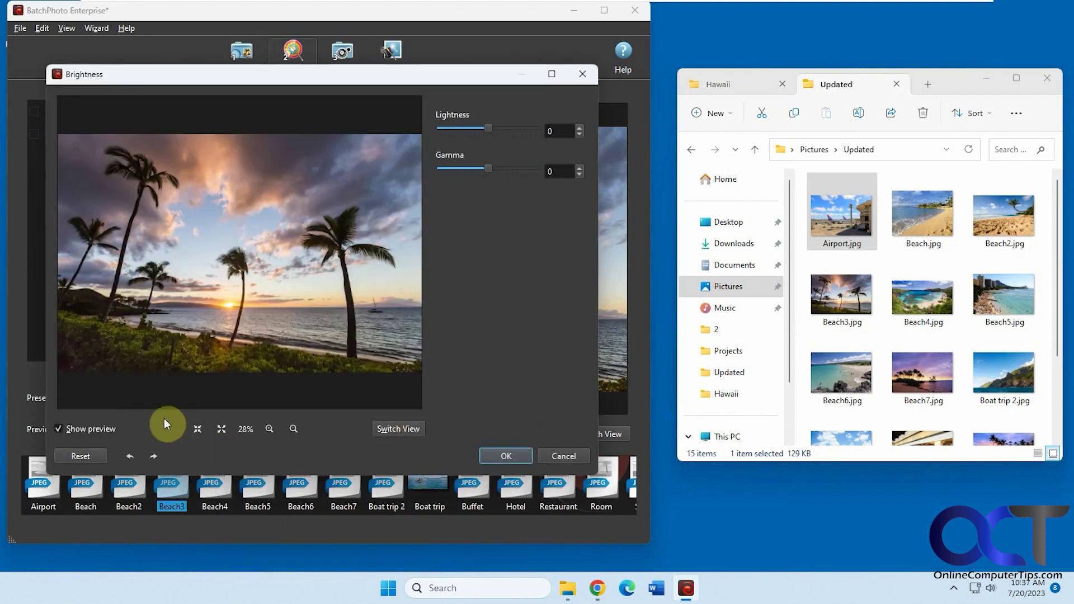
Adjust the Brightness filter's lightness and preview the result on Buffet.jpg.
left_click_drag(495, 128, 510, 128)
mouse_move(509, 129)
left_mouse_down()
mouse_move(460, 131)
mouse_move(490, 132)
left_mouse_up()
scroll(488, 170, "up", 5)
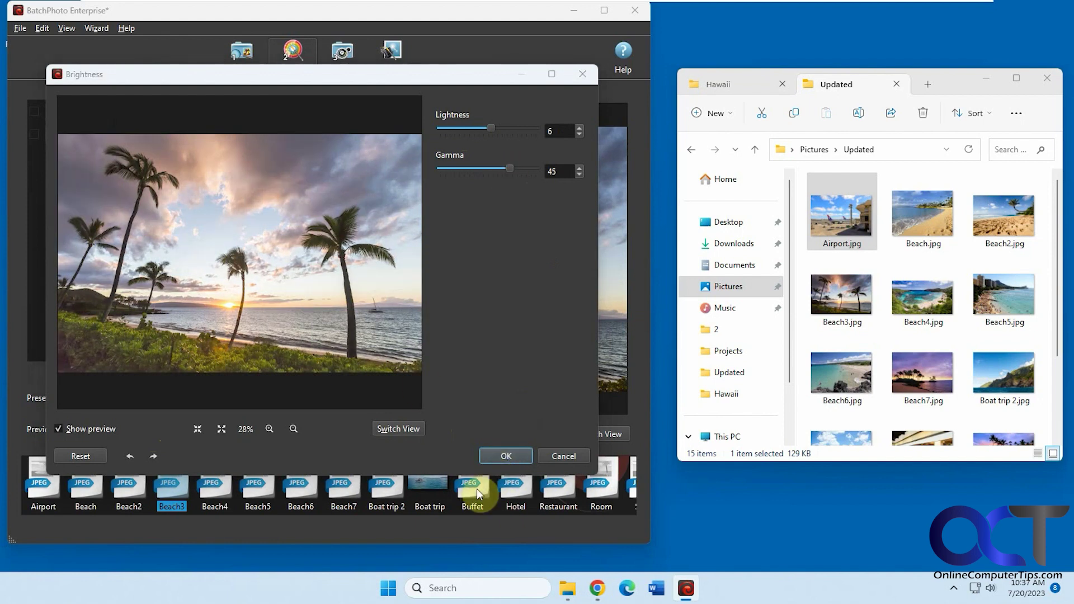
left_click(505, 455)
left_click(479, 482)
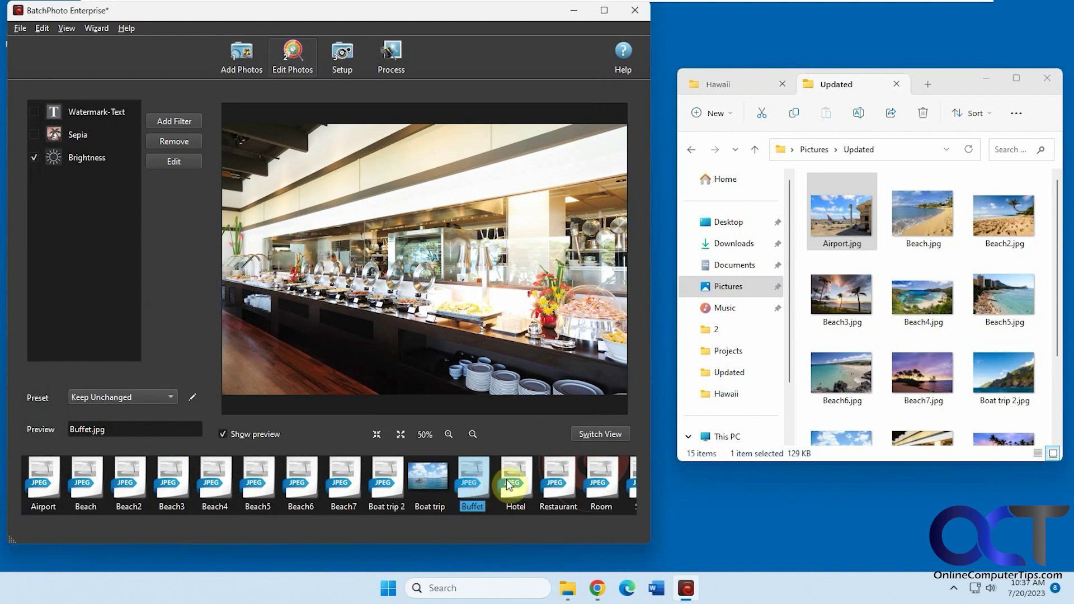
Lower the Brightness filter's gamma, giving Lightness 6 and Gamma -37, and preview Hotel.jpg.
left_click(189, 162)
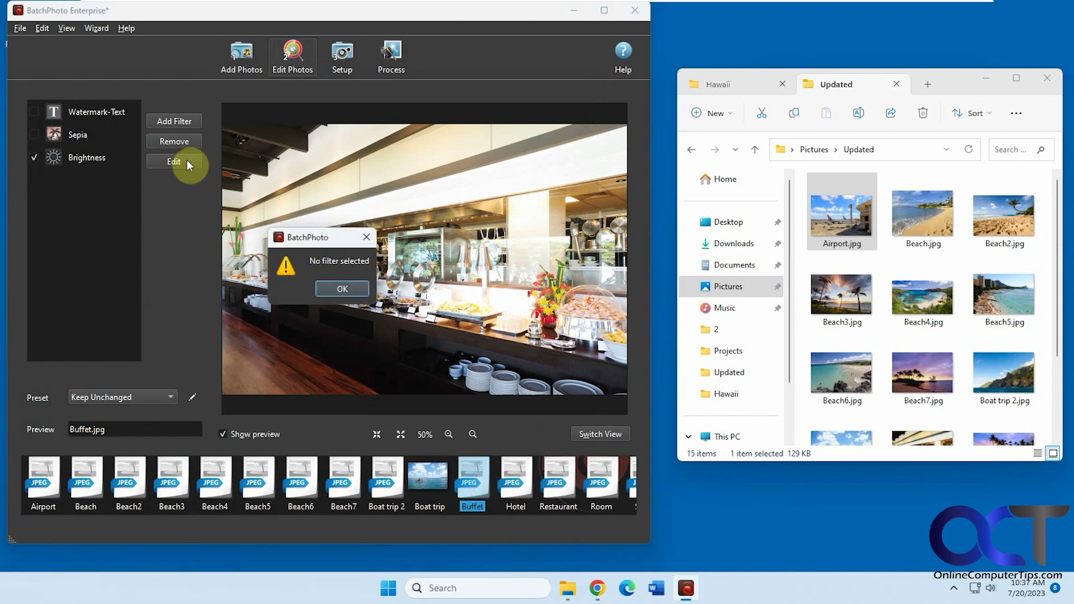
left_click(348, 288)
left_click(120, 161)
left_click(172, 162)
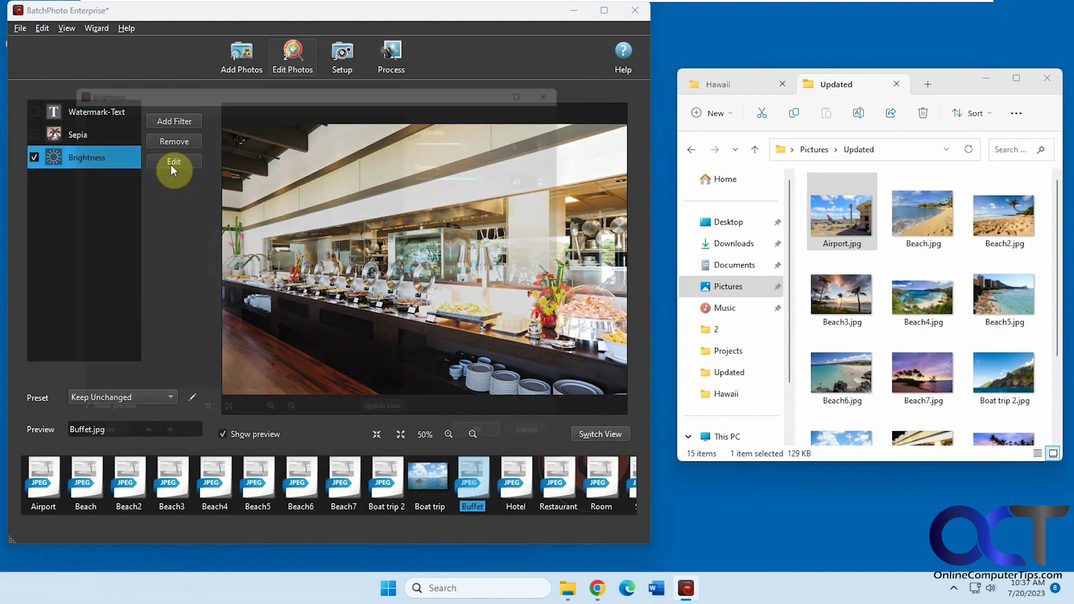
left_click_drag(509, 167, 502, 168)
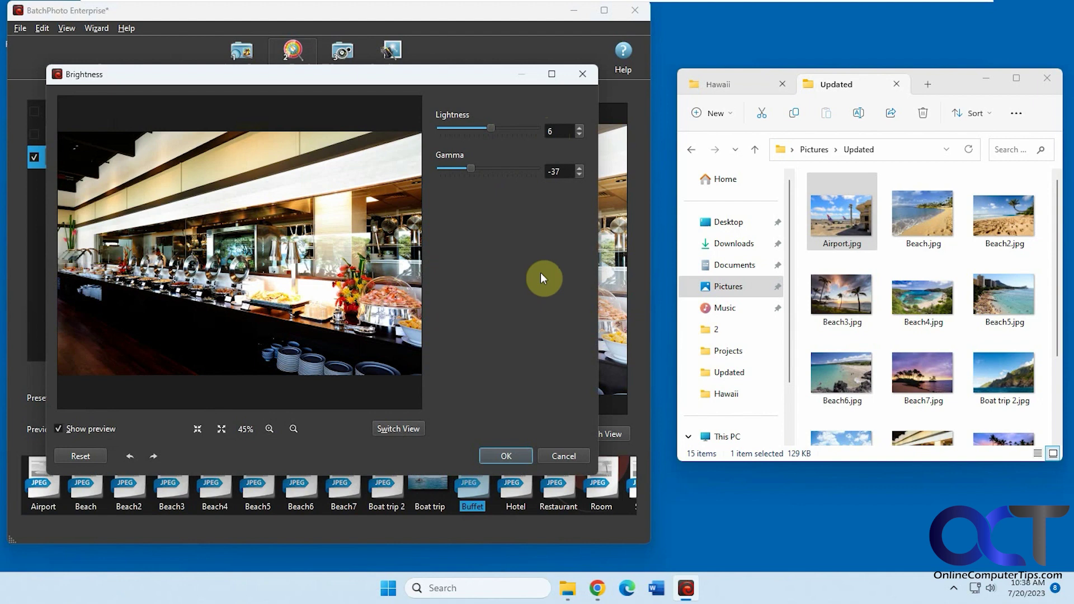
left_click(506, 456)
left_click(516, 492)
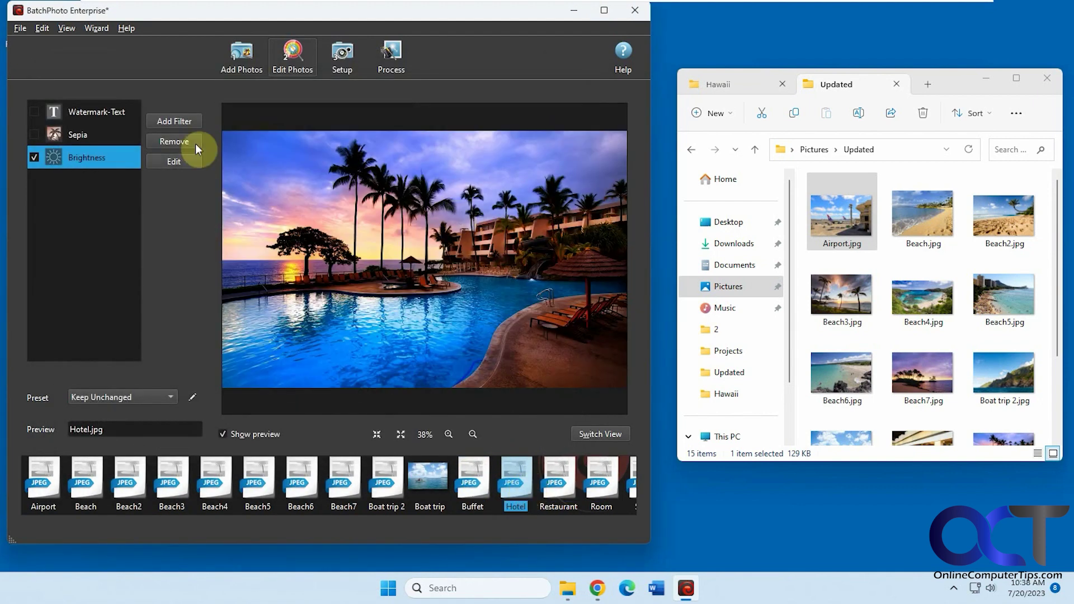
Switch off the Brightness filter, leaving its settings unchanged.
left_click(177, 159)
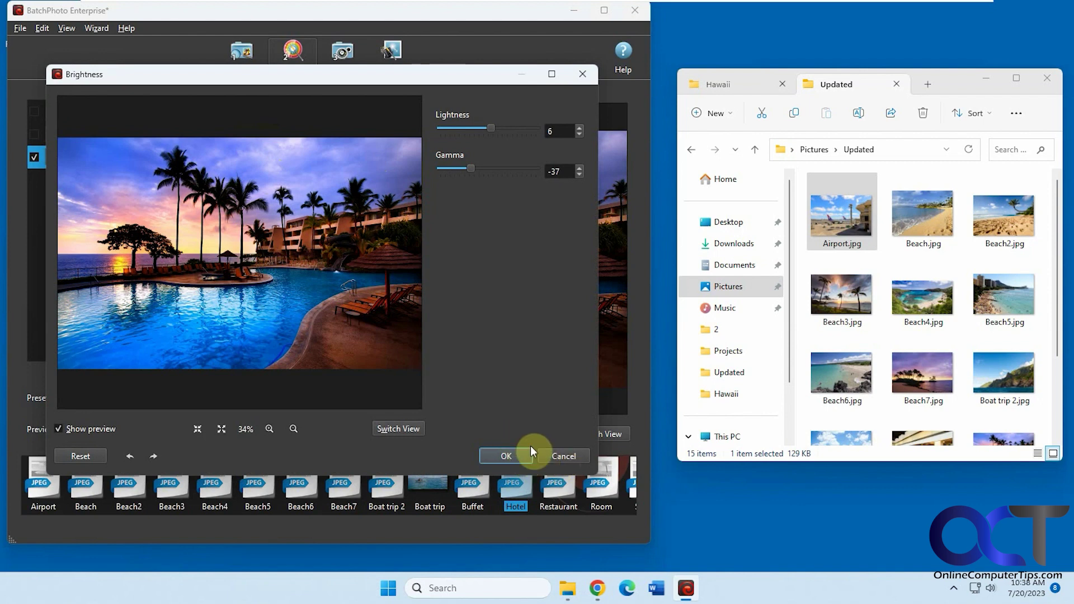
left_click(566, 455)
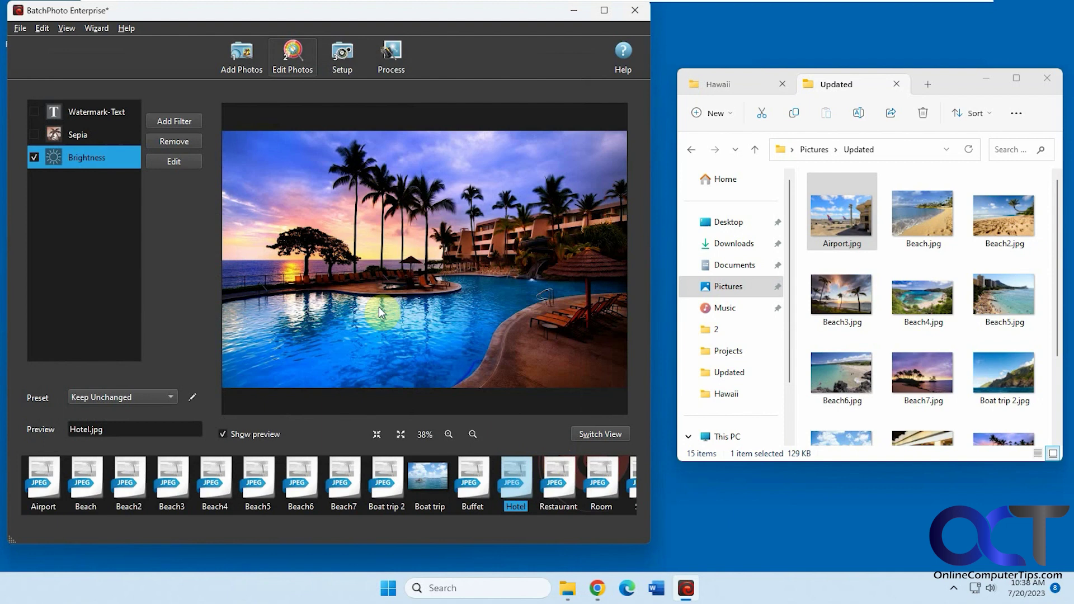
left_click(35, 157)
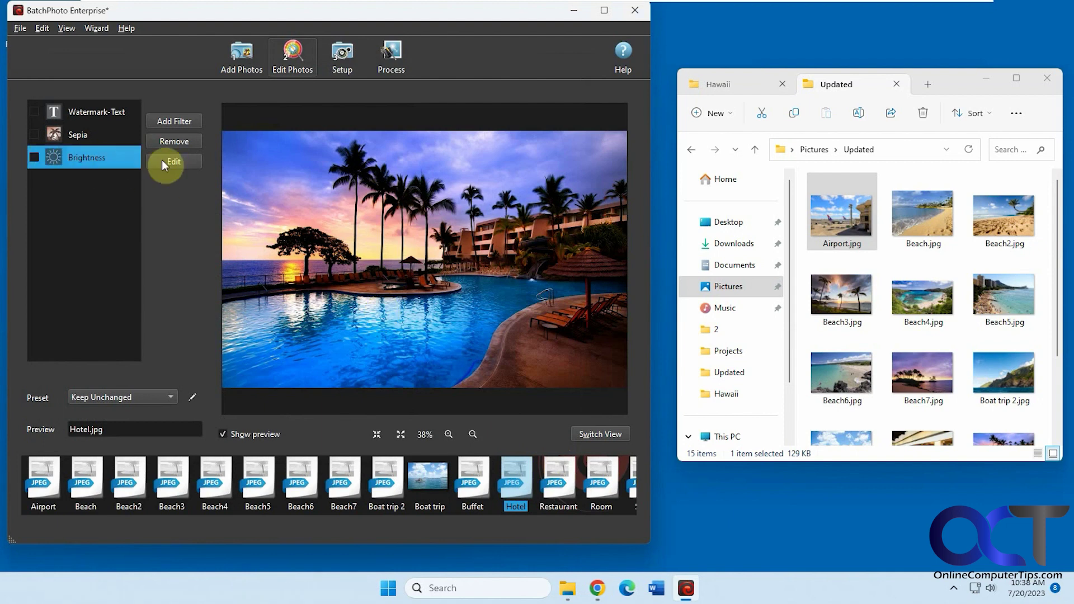
left_click(179, 160)
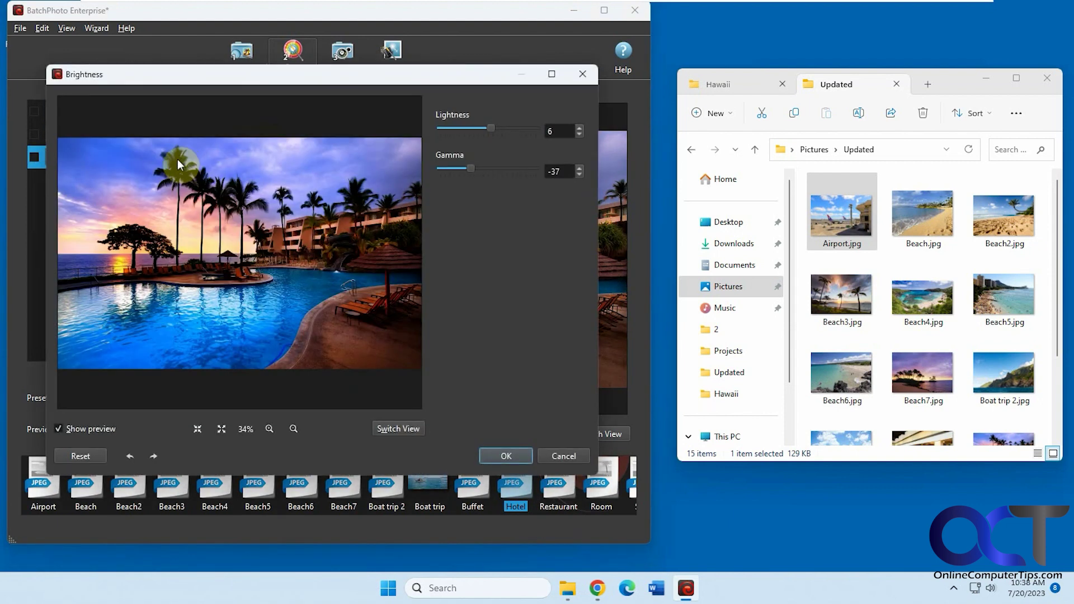
left_click(555, 456)
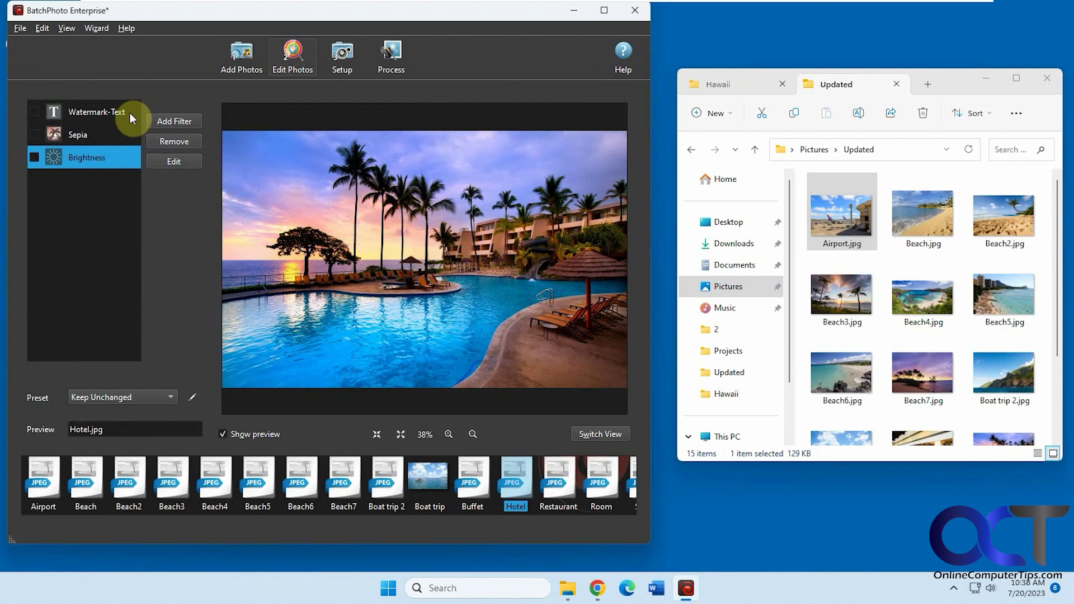
Add a Picture Frame filter from the Decorate category.
left_click(174, 124)
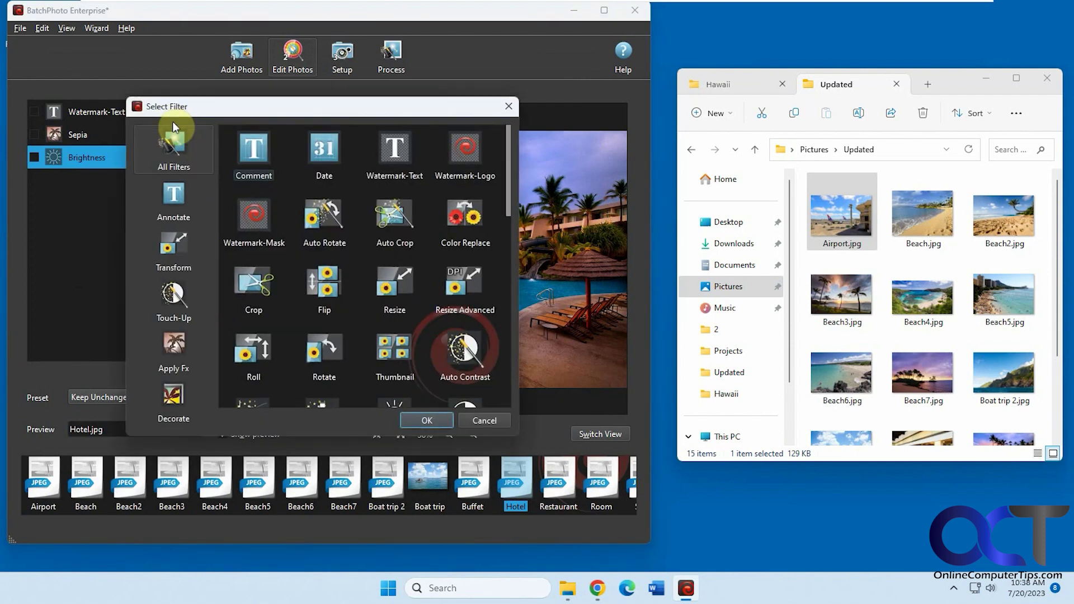
left_click(183, 393)
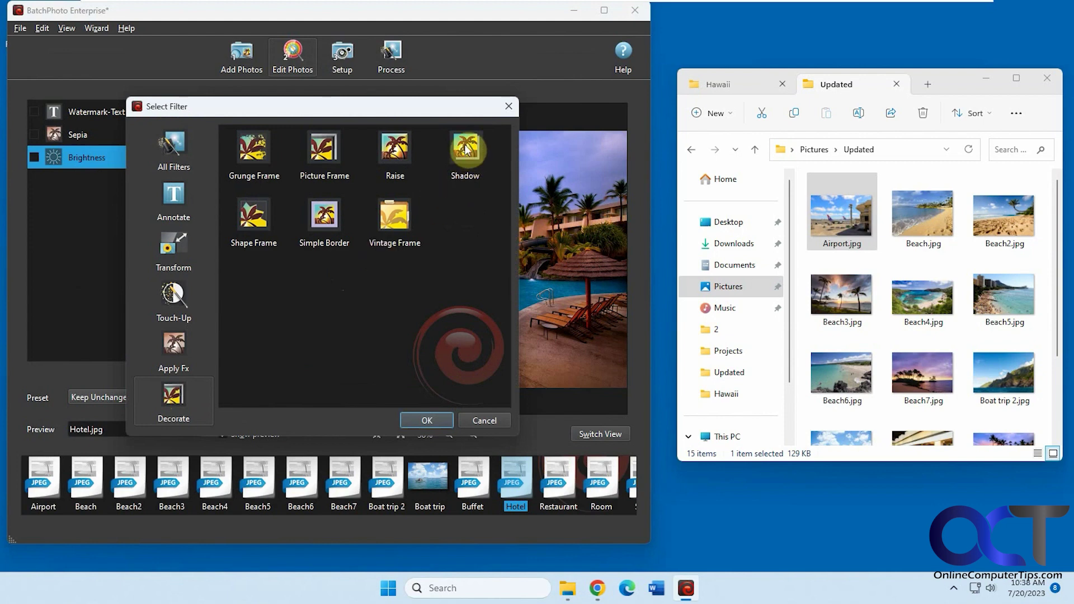
left_click(330, 145)
left_click(431, 418)
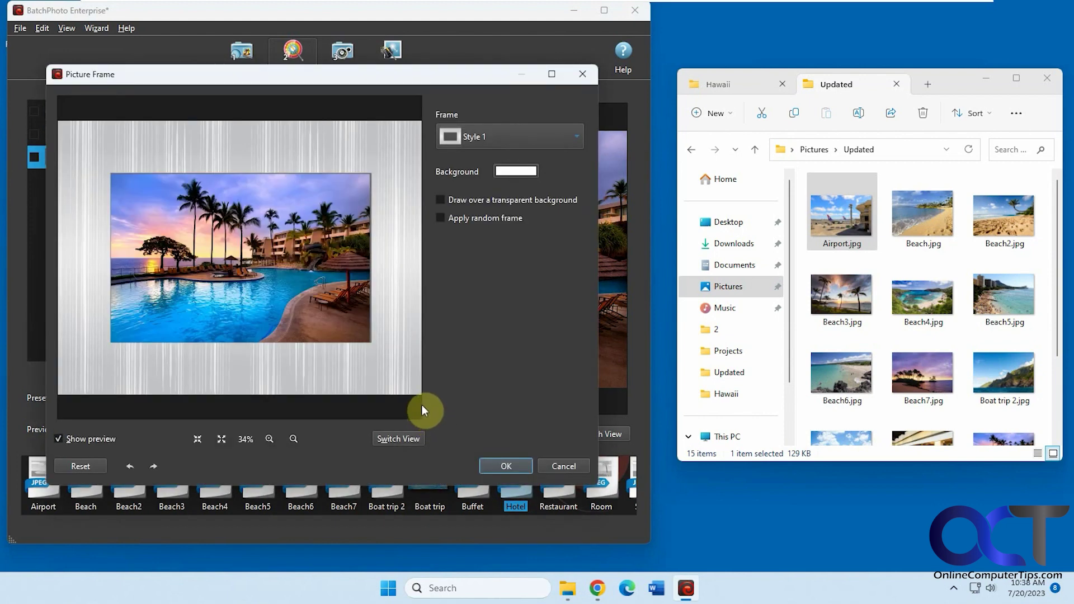
Set the Picture Frame to Style 4 with a blue #0055ff background.
left_click(501, 137)
left_click(489, 152)
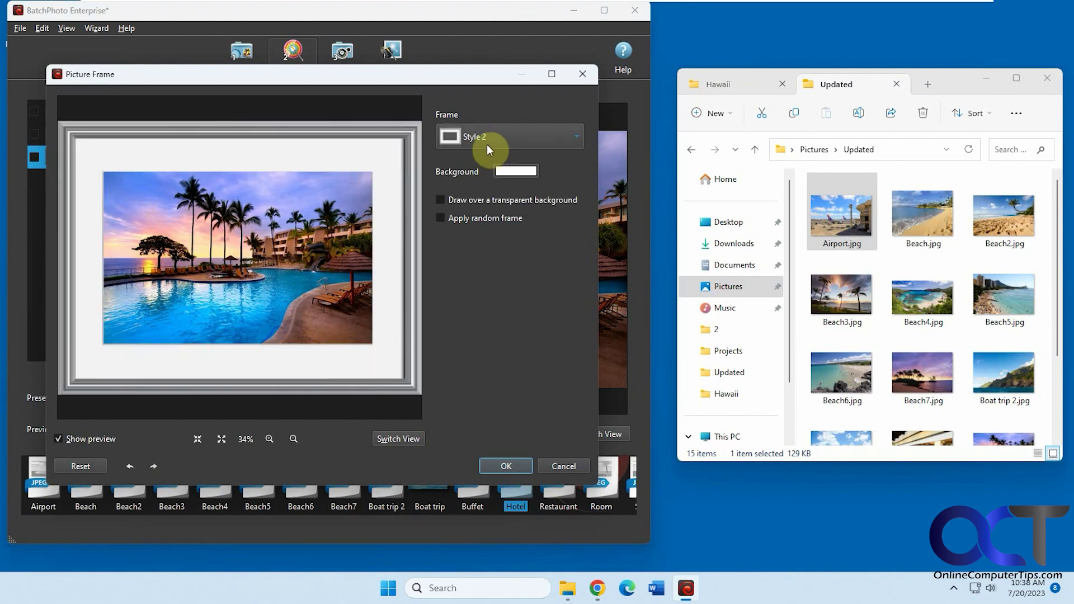
left_click(486, 136)
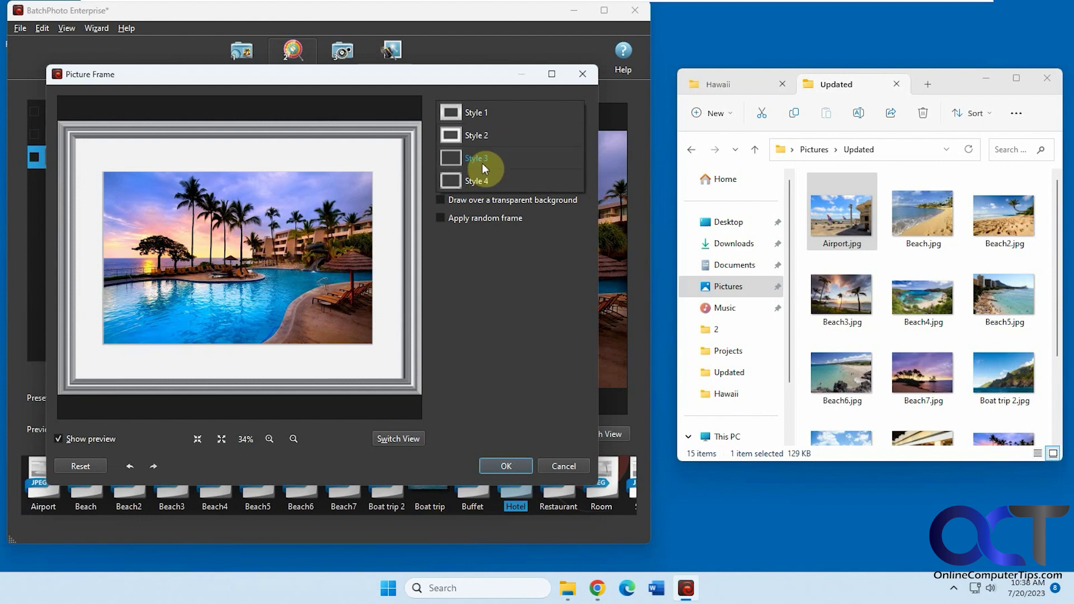
left_click(482, 164)
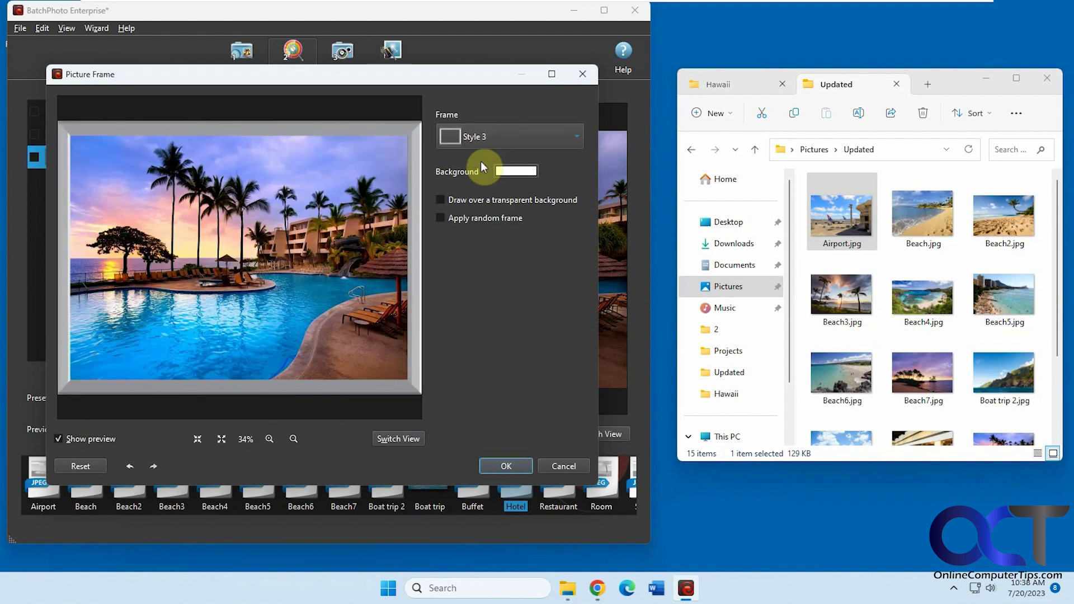
left_click(486, 139)
left_click(483, 162)
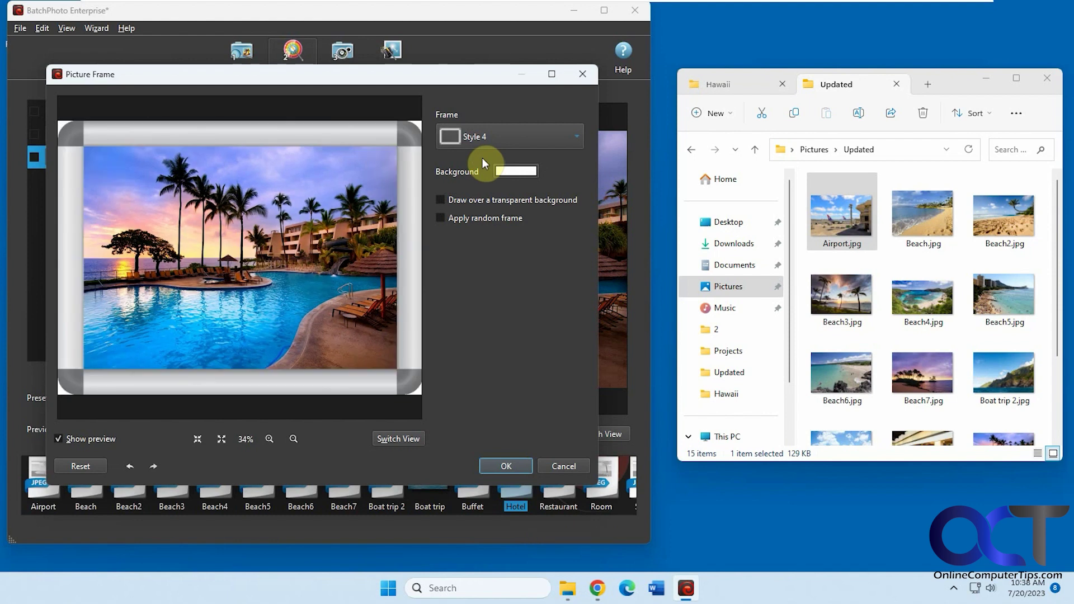
left_click(494, 171)
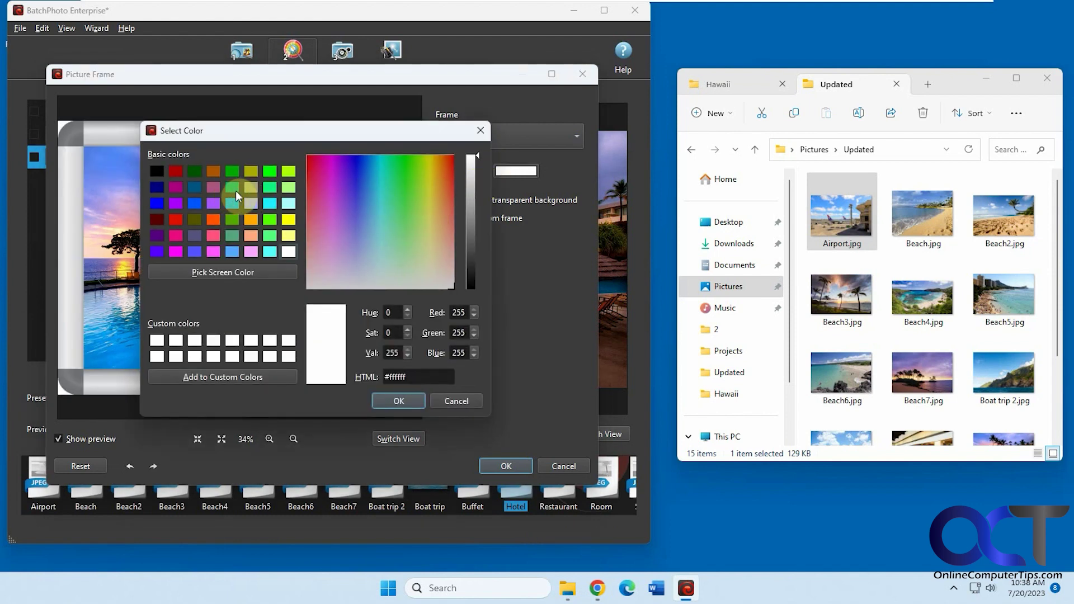
left_click(194, 203)
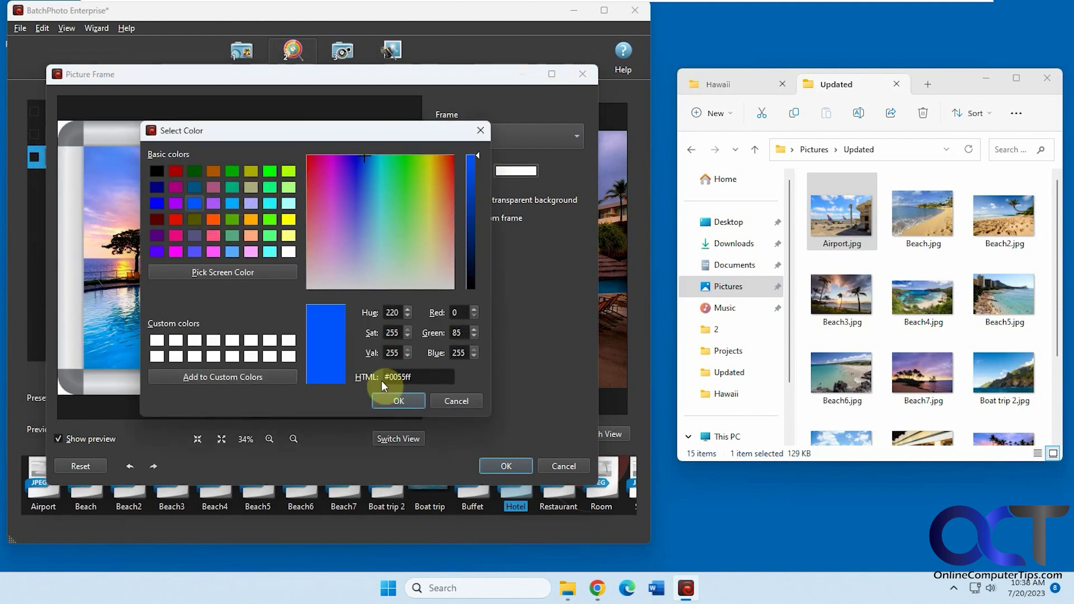
left_click(416, 398)
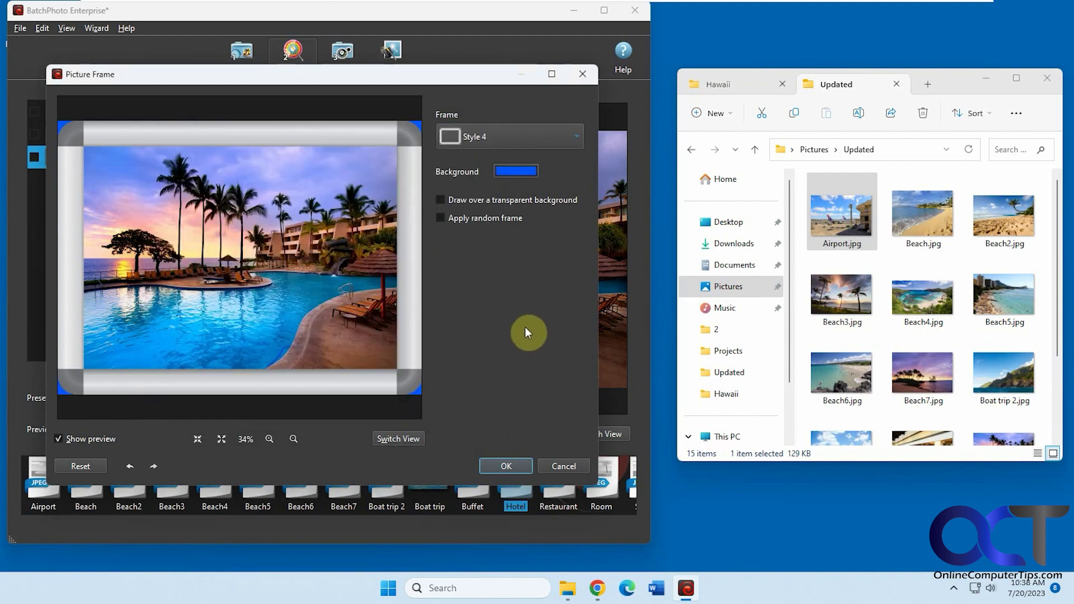
left_click(507, 466)
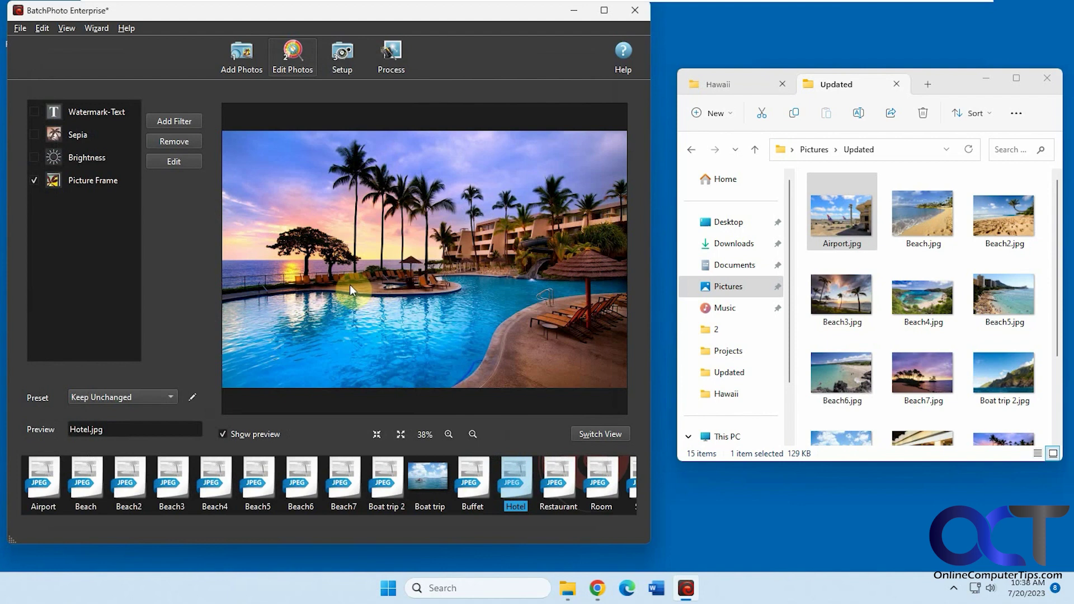
Compare framed and original previews, then process all 15 photos, overwriting existing files.
left_click(593, 433)
left_click(593, 433)
left_click(593, 433)
left_click(376, 62)
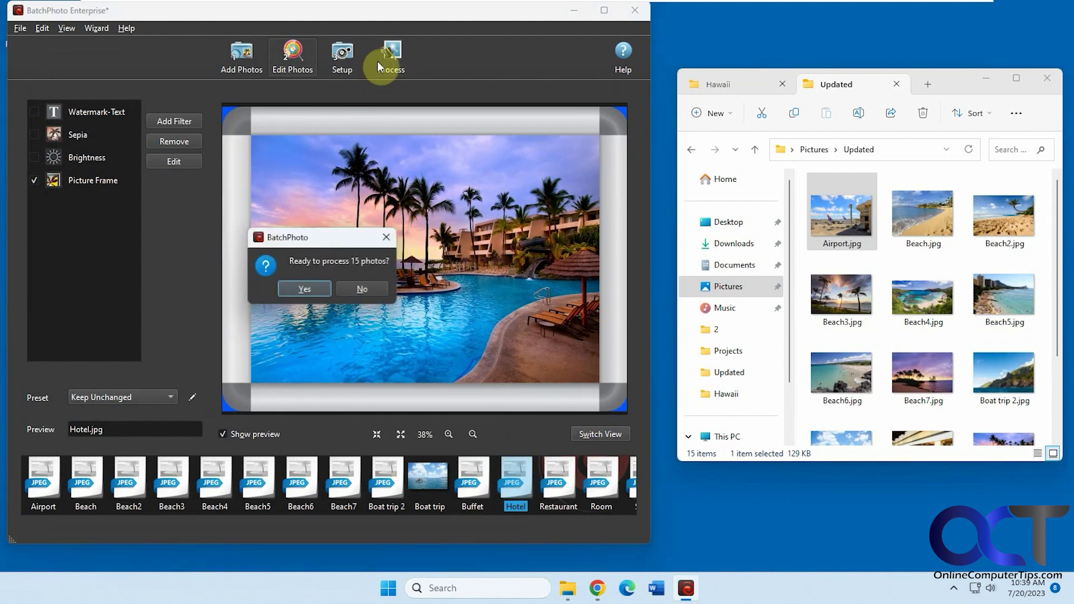
left_click(304, 289)
left_click(342, 333)
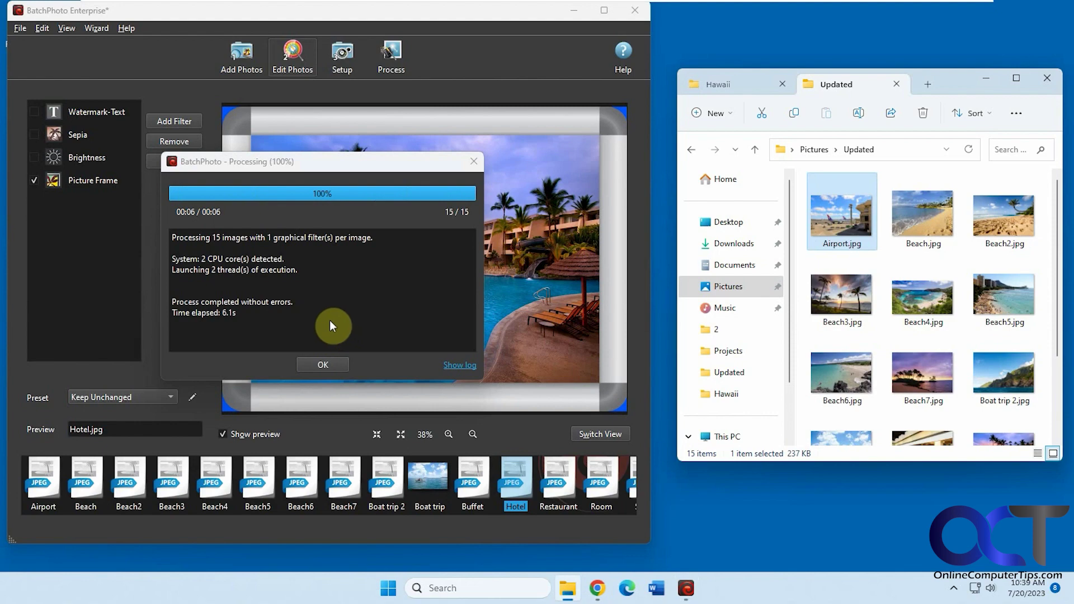
left_click(327, 364)
Inspect the framed Airport.jpg and following photos in Photos.
double_click(830, 227)
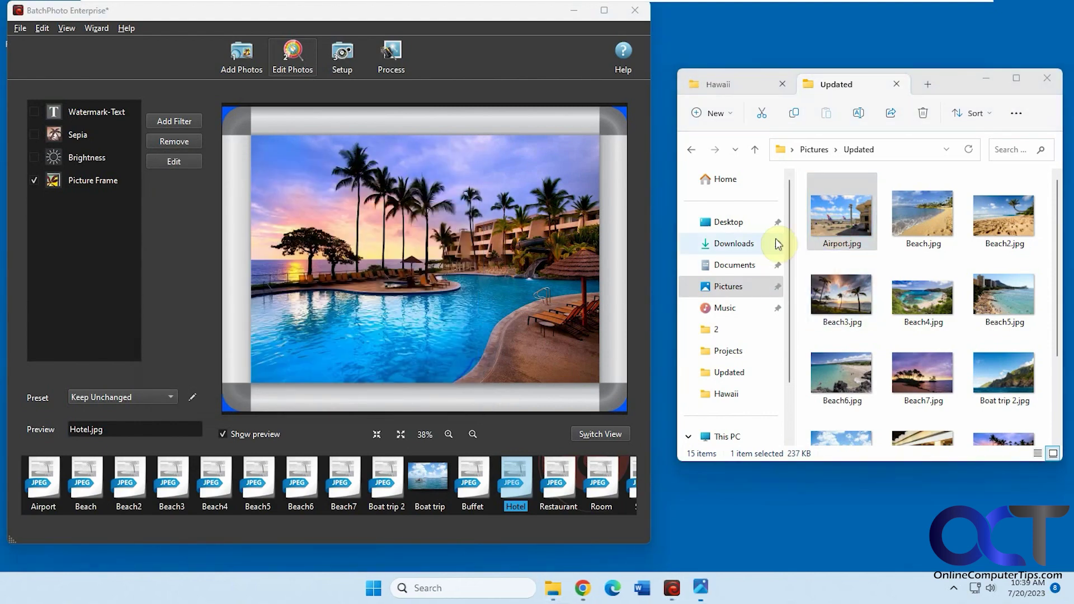
key("Right")
key("Right")
key("Right")
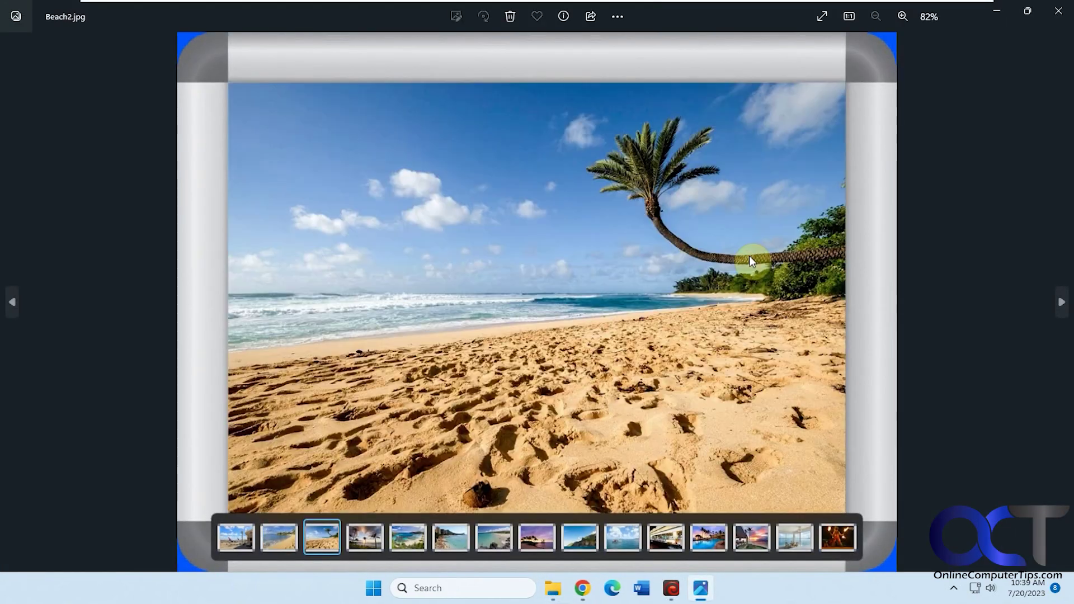
key("Right")
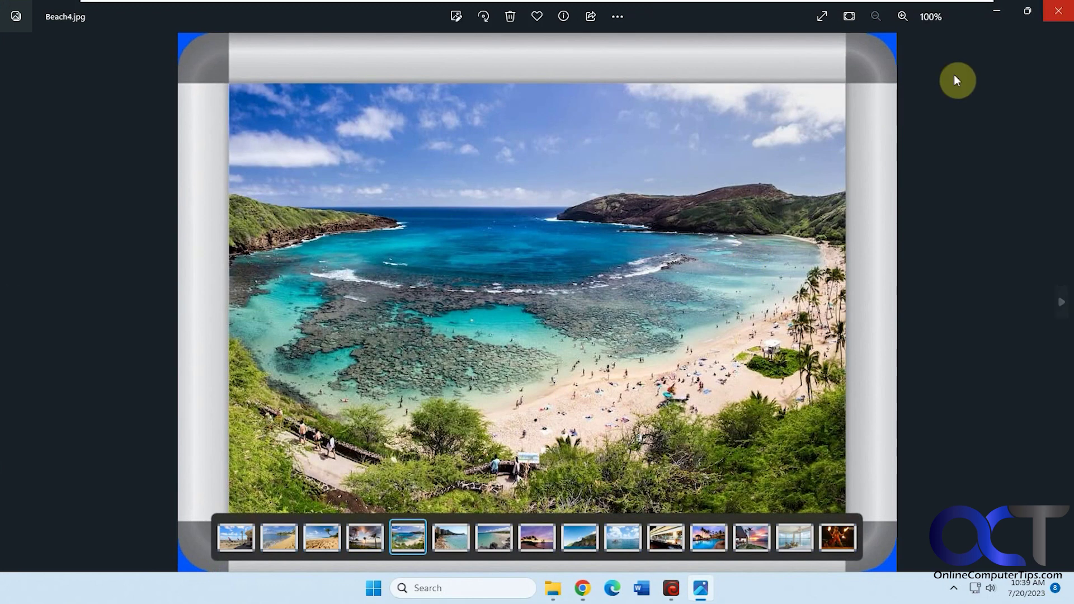
left_click(1057, 11)
Switch off Picture Frame, remove filters from the list, and cancel a processing run.
left_click(36, 179)
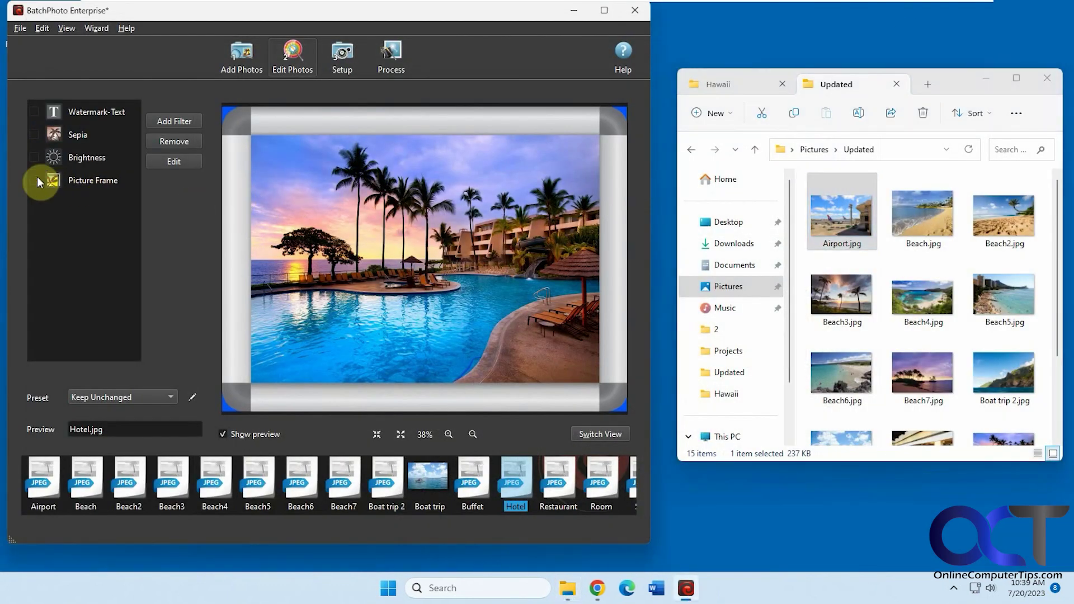
left_click(174, 141)
left_click(181, 157)
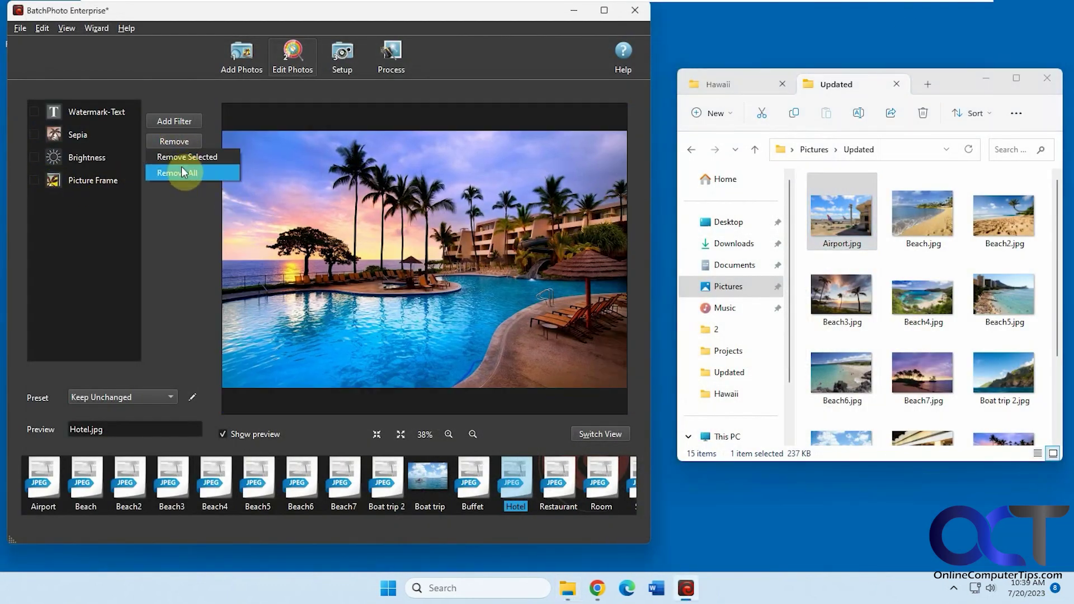
left_click(389, 58)
left_click(353, 286)
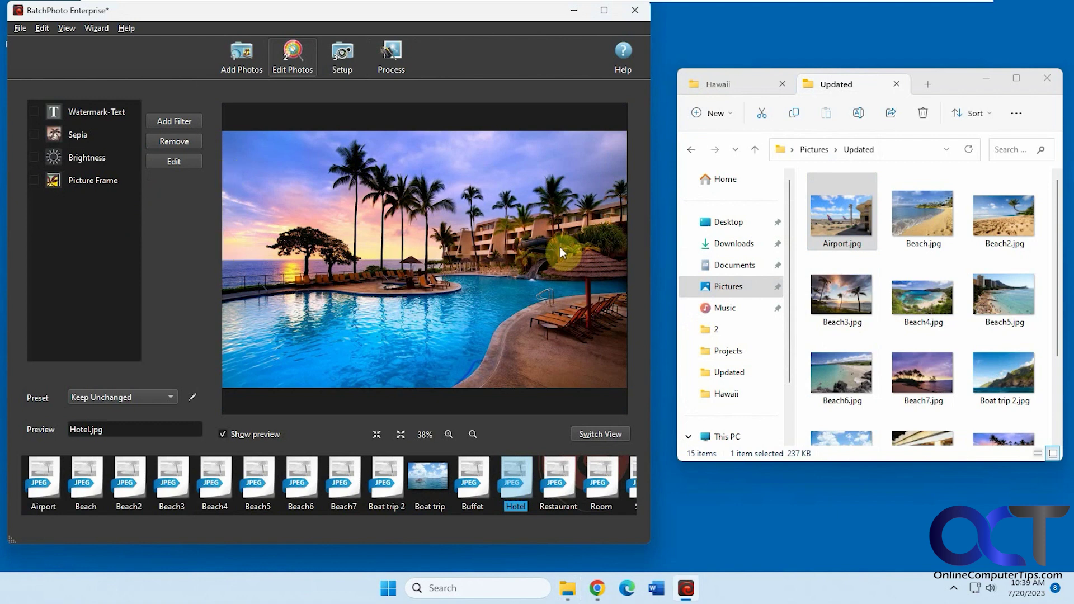
Add a Special Effects Wave filter with Amplitude 11 and Length 13.
left_click(175, 121)
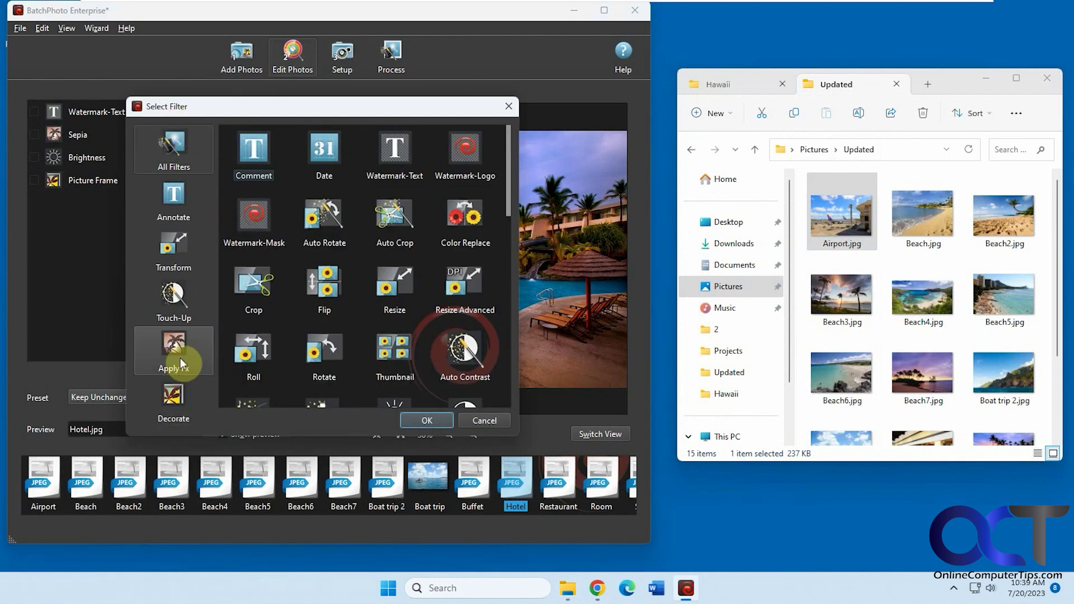
left_click(183, 347)
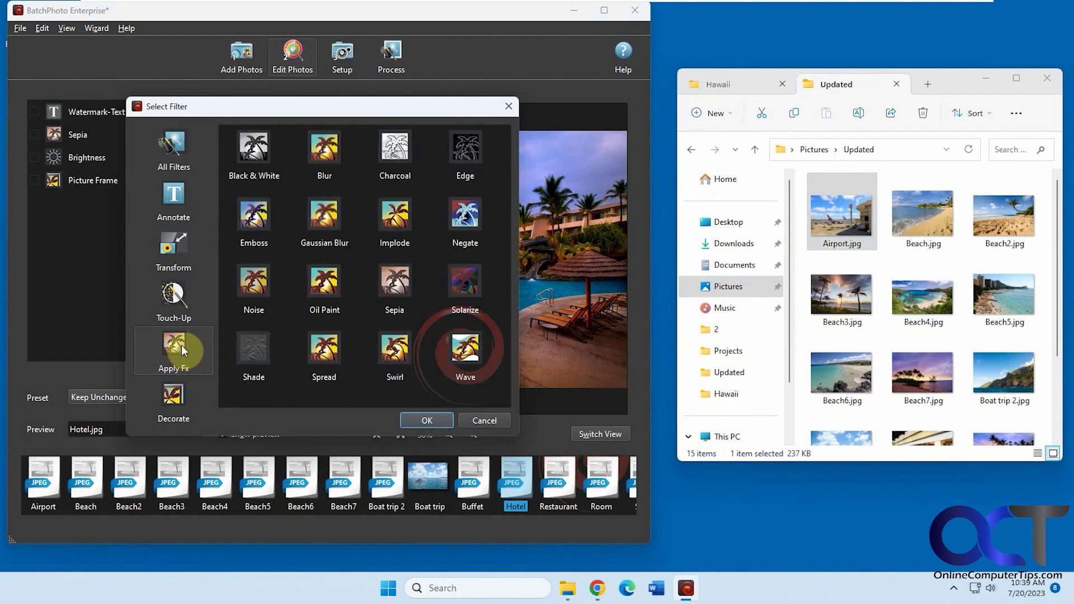
double_click(462, 348)
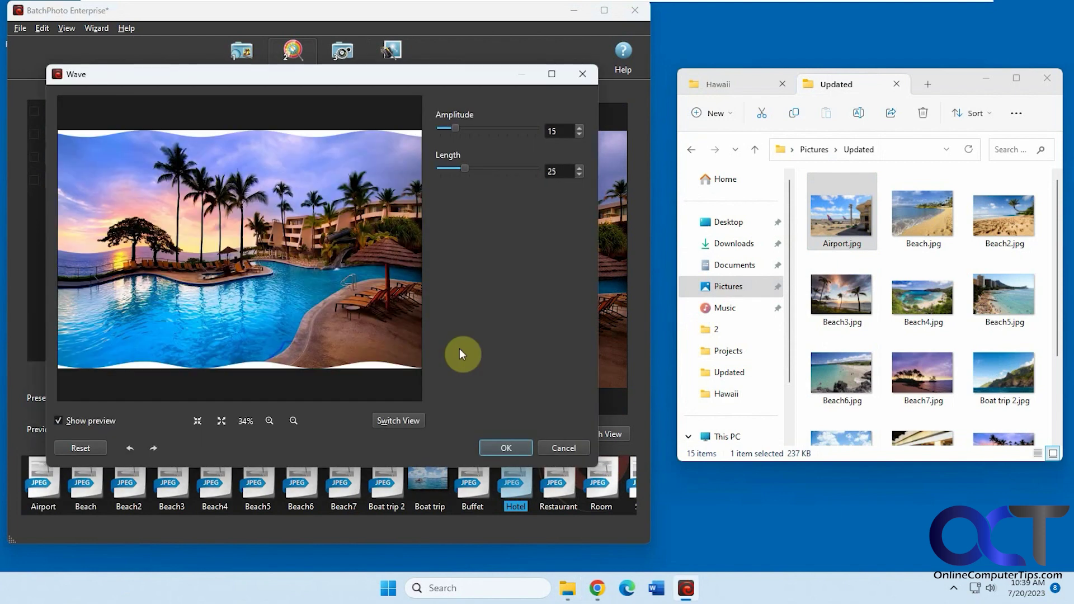
mouse_move(471, 169)
left_mouse_down()
mouse_move(481, 167)
mouse_move(452, 165)
left_mouse_up()
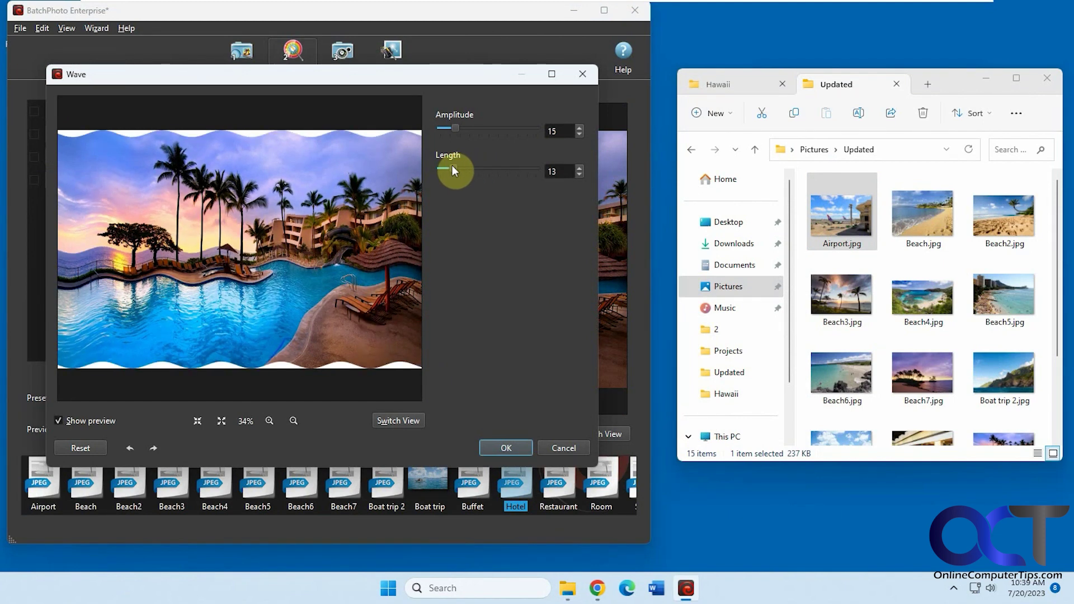
mouse_move(455, 127)
left_mouse_down()
mouse_move(487, 127)
mouse_move(470, 128)
left_mouse_up()
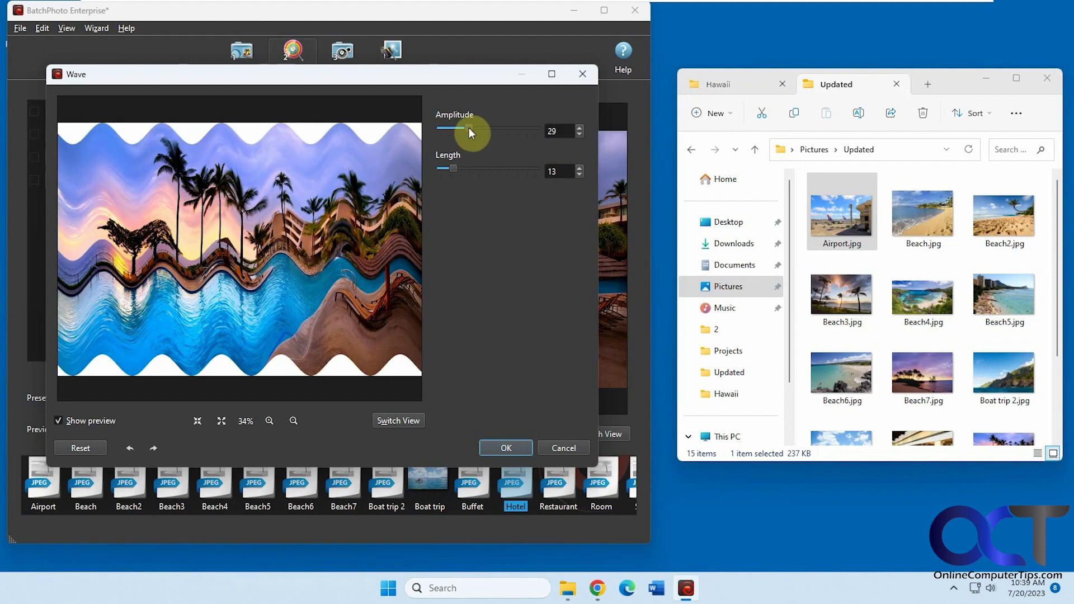
left_click_drag(469, 127, 453, 127)
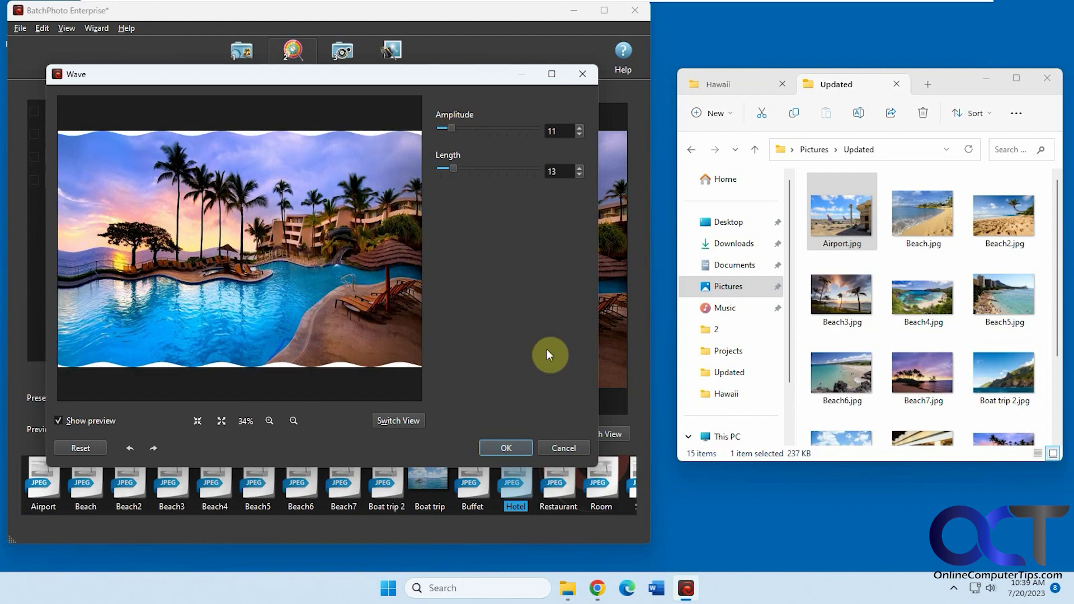
left_click(516, 446)
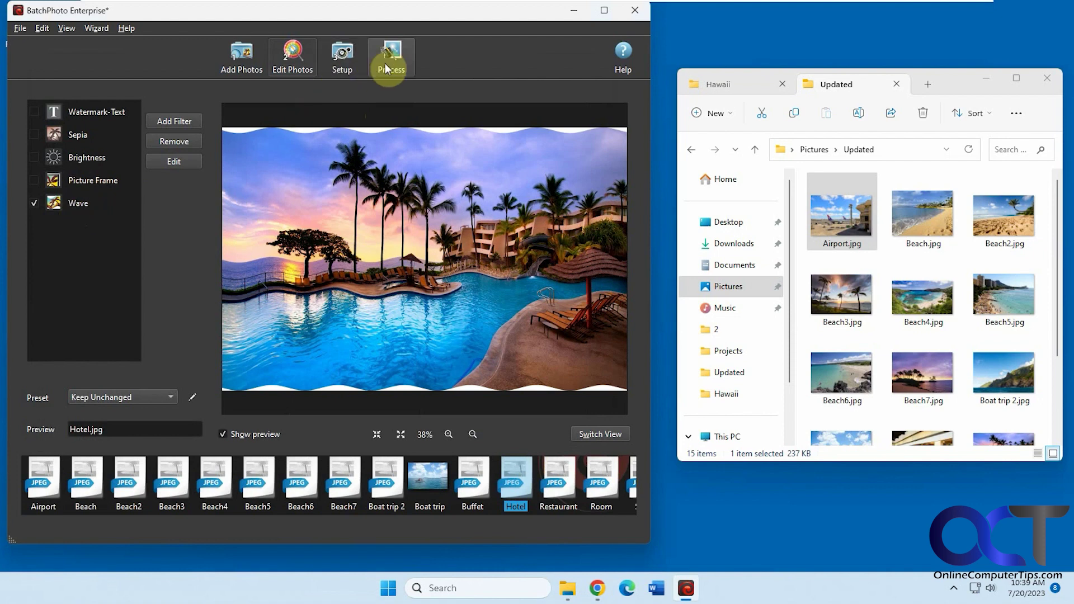
View Airport.jpg, then reprocess all 15 photos with Wave, overwriting the Updated copies.
left_click(856, 203)
double_click(857, 202)
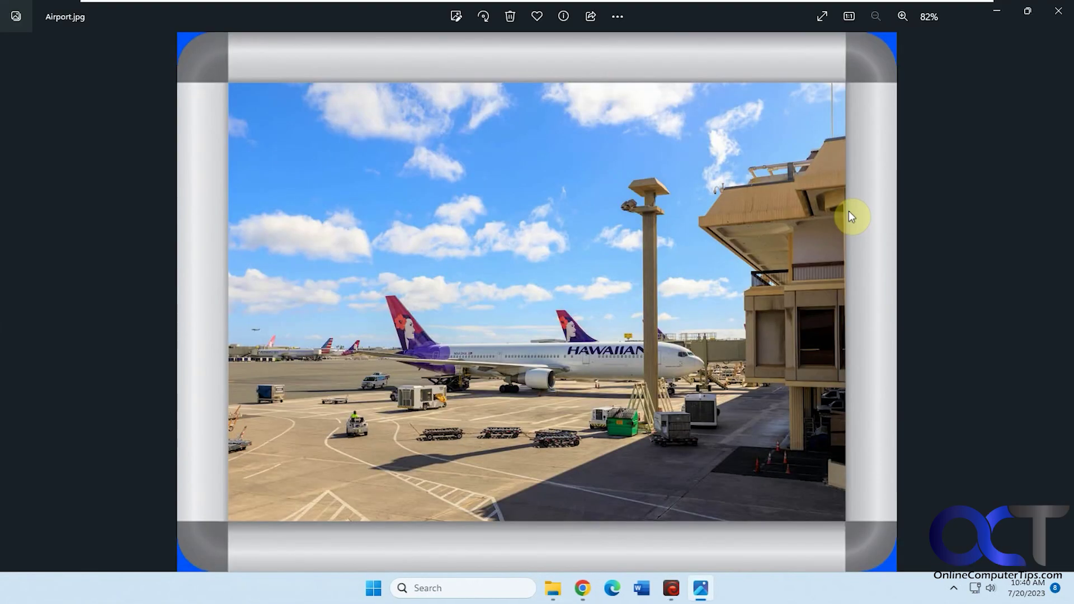
left_click(1060, 9)
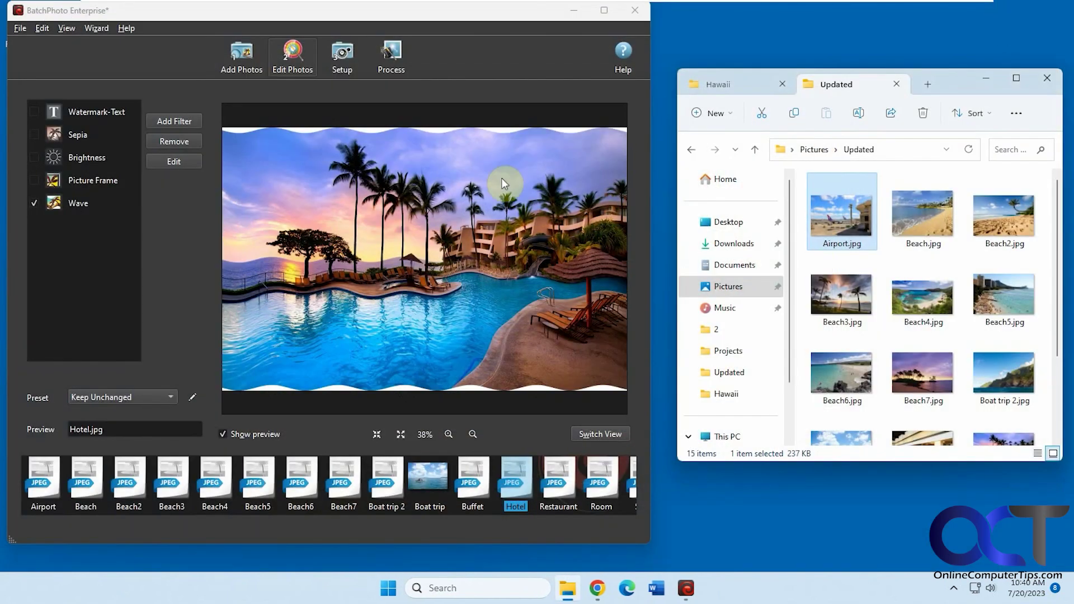
left_click(392, 60)
left_click(305, 290)
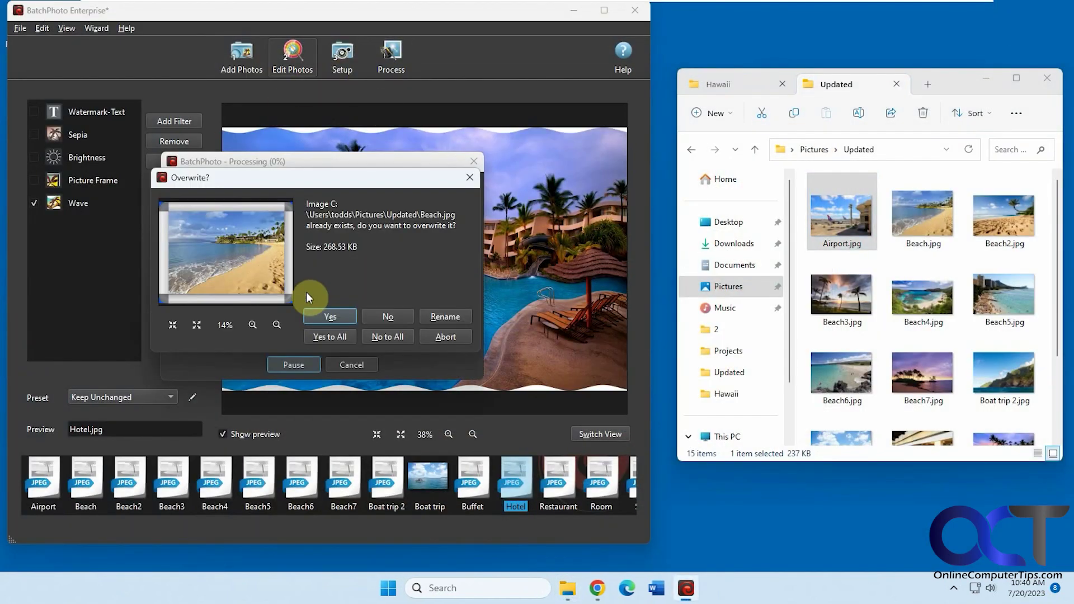
left_click(329, 338)
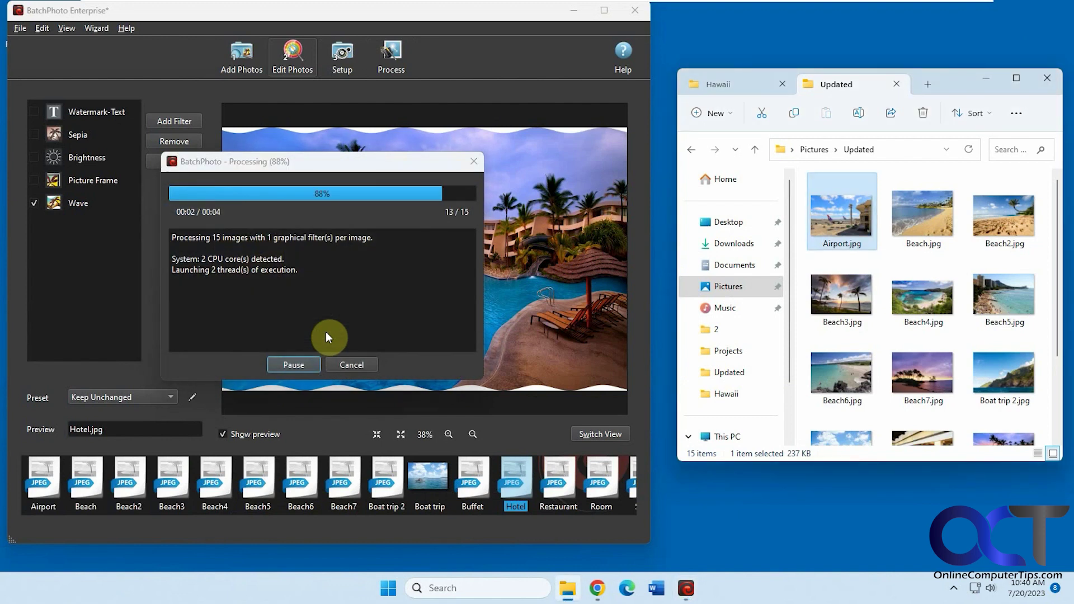
left_click(327, 362)
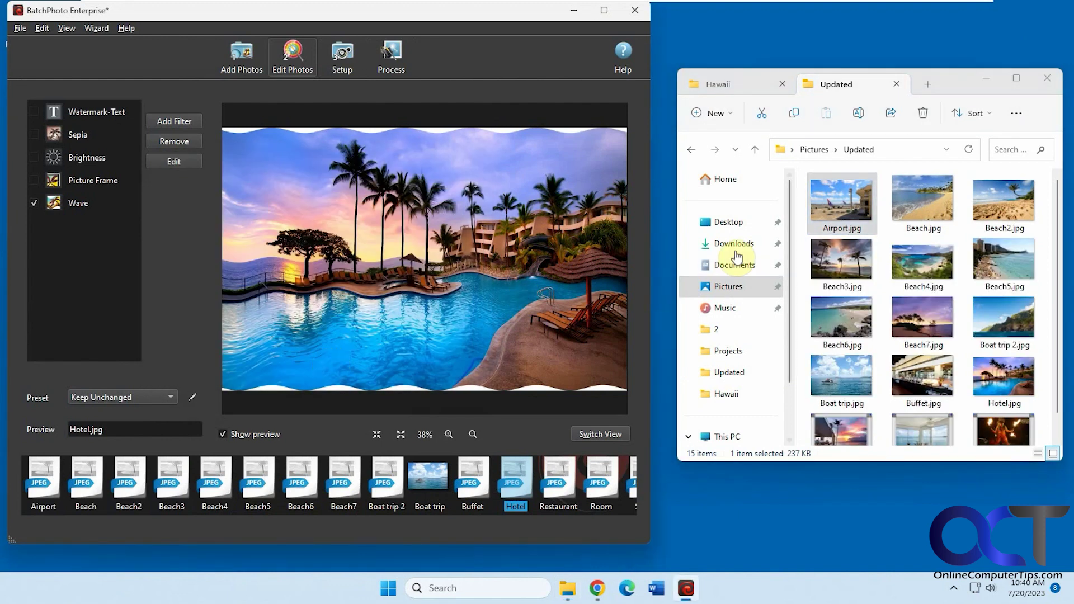
Inspect the rippled photos through Beach3.jpg, then switch off the Wave filter.
double_click(847, 209)
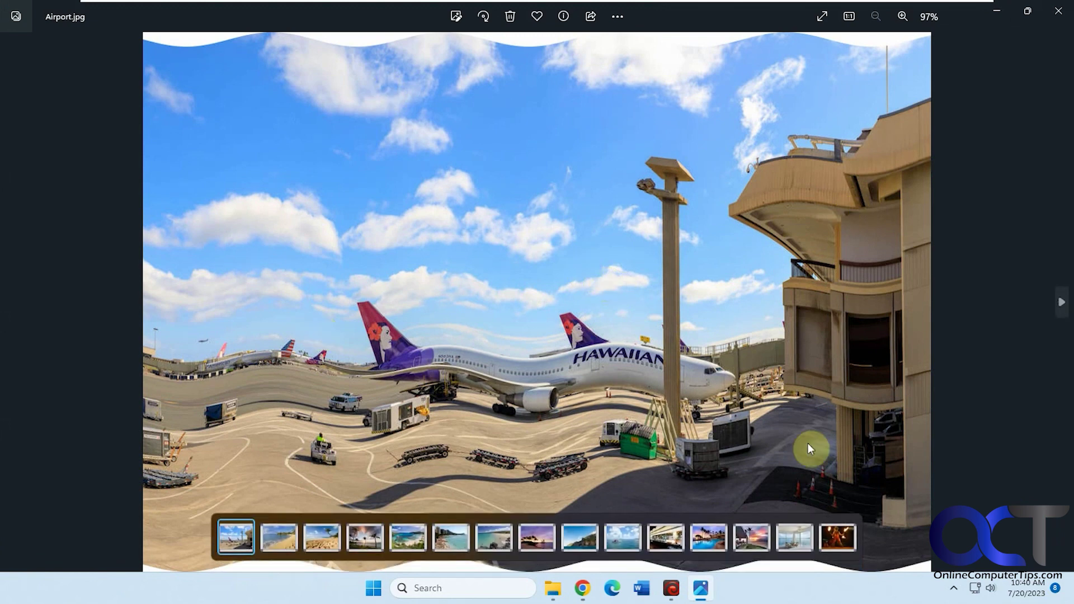
key("Right")
key("Right")
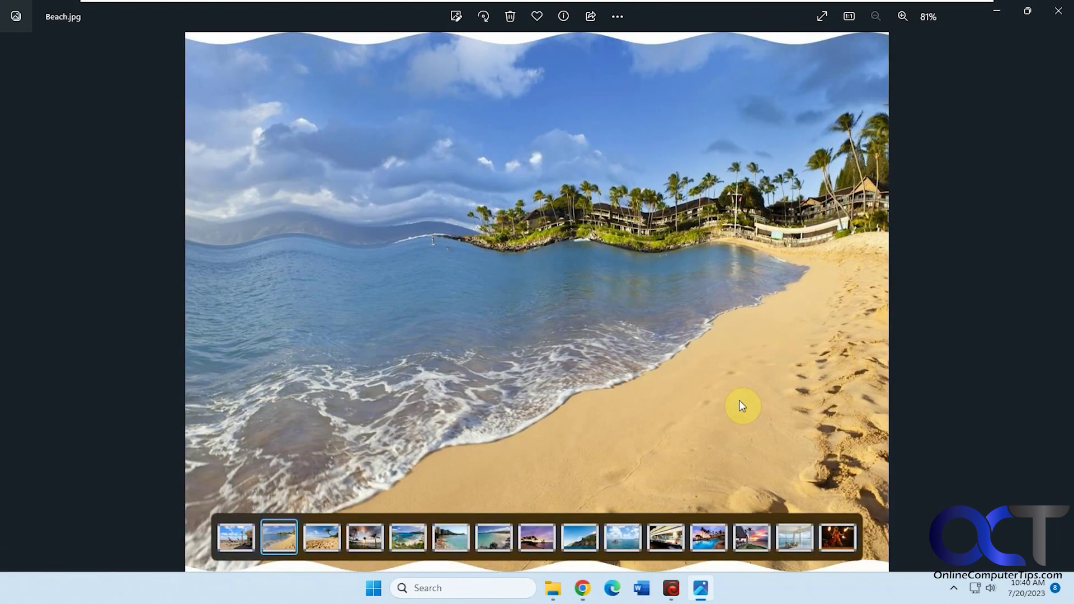
key("Right")
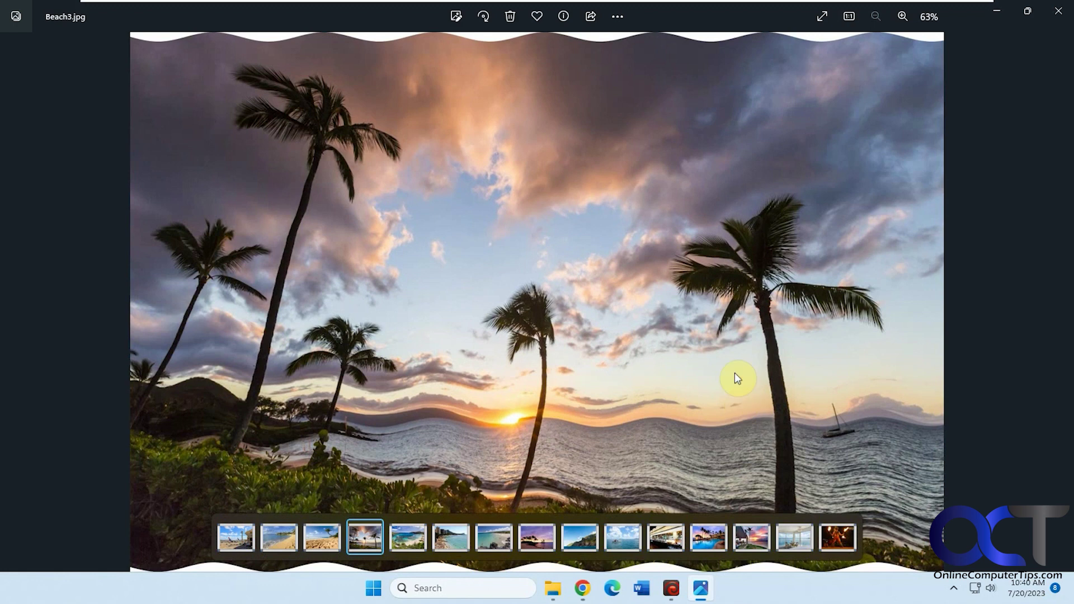
left_click(1051, 23)
left_click(34, 203)
Remove filters and add a Crop of Left 240, Top 152, 1120 × 710 pixels.
left_click(174, 142)
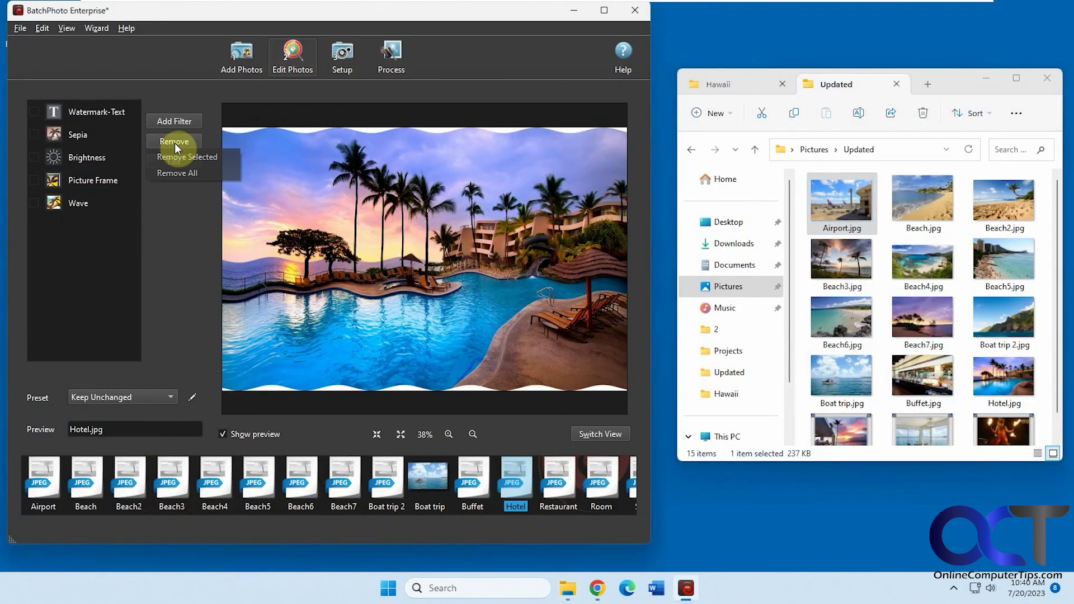
left_click(180, 169)
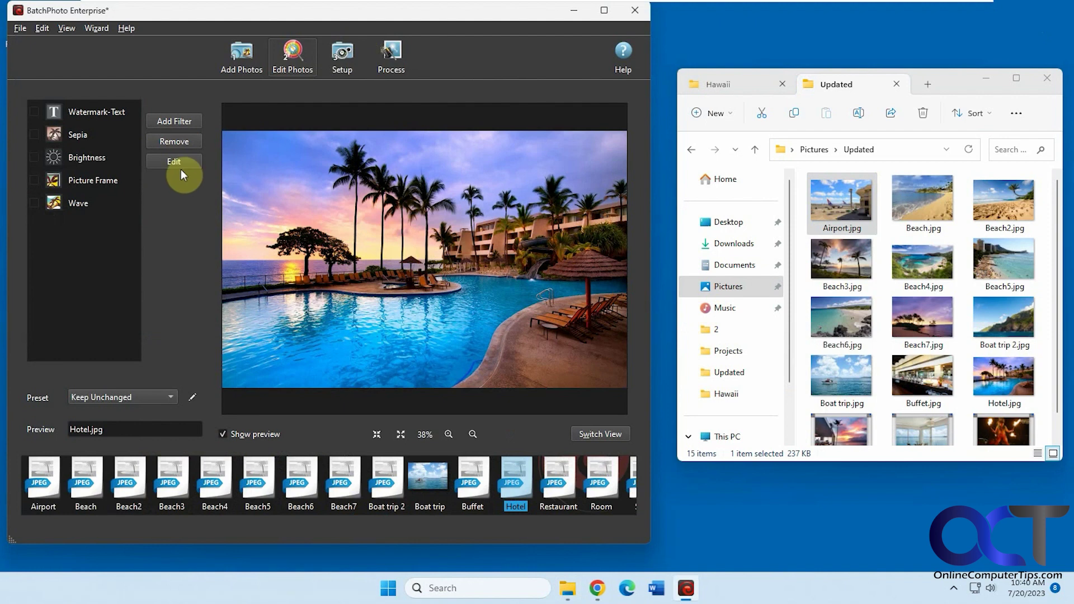
left_click(179, 122)
left_click(250, 288)
left_click(426, 420)
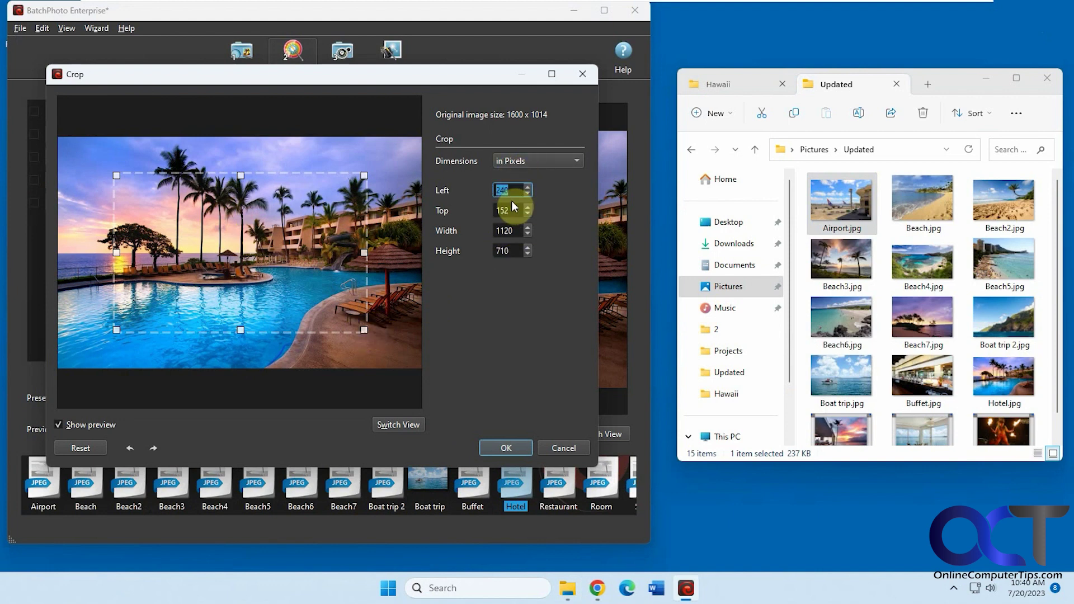
left_click(514, 161)
left_click(514, 162)
left_click(506, 448)
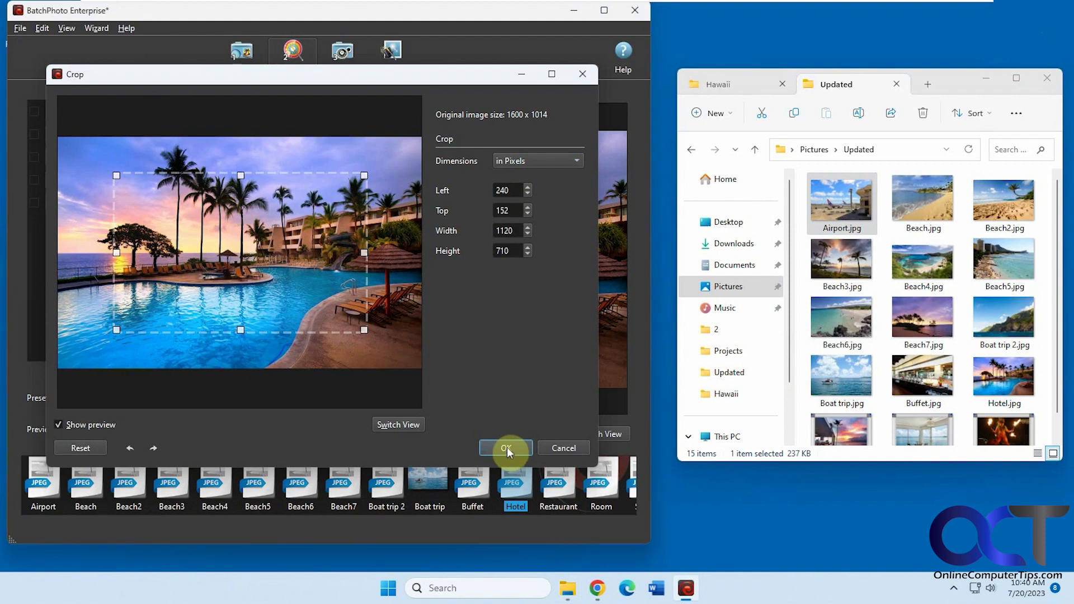
Preview the crop on Hotel.jpg and Restaurant.jpg, then process all 15 photos, overwriting.
left_click(515, 485)
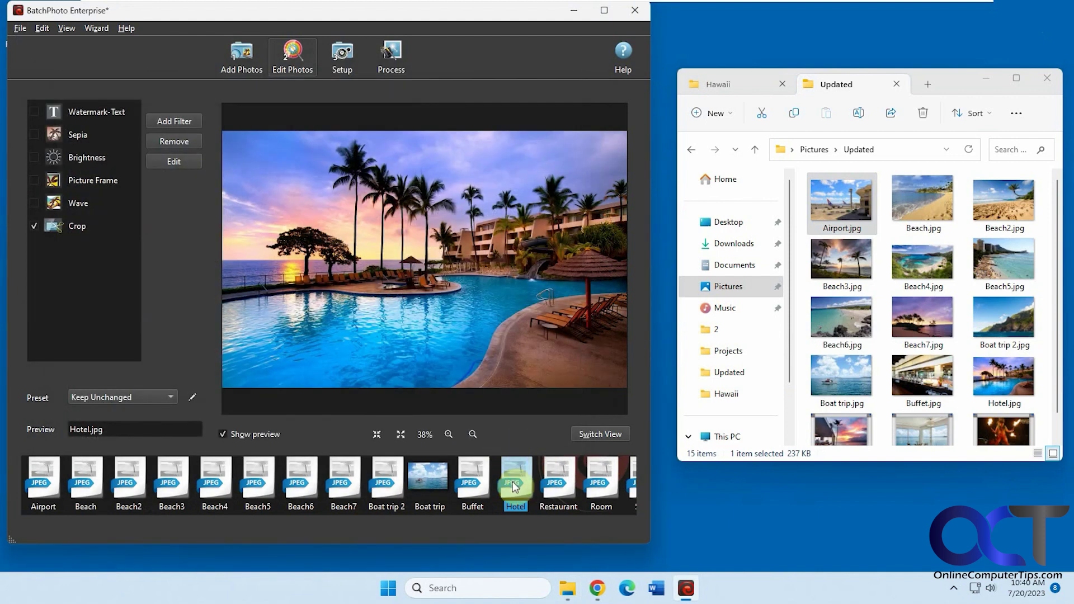
left_click(566, 479)
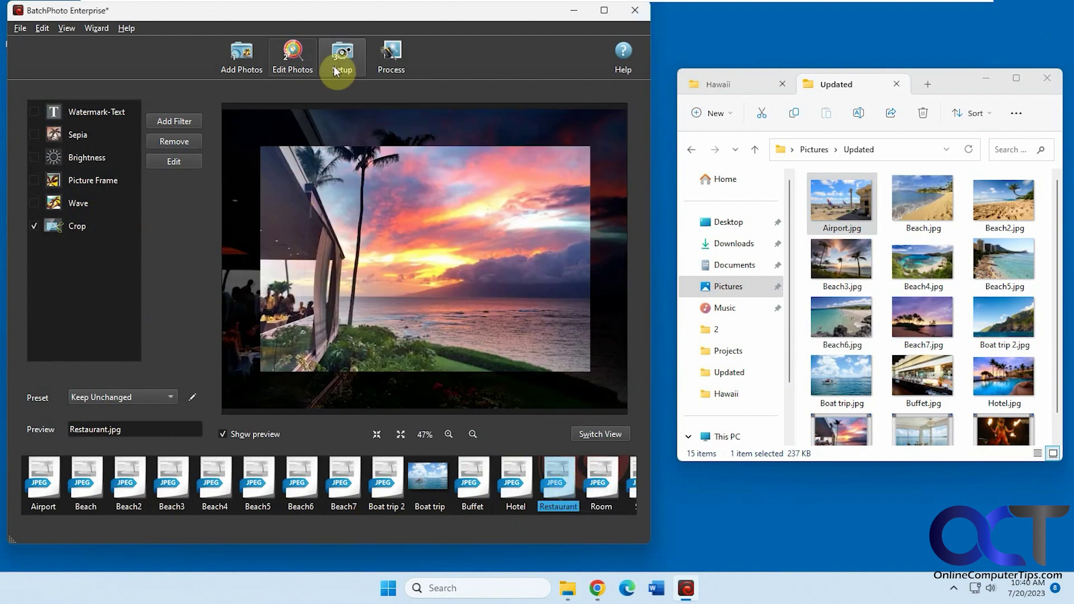
left_click(391, 58)
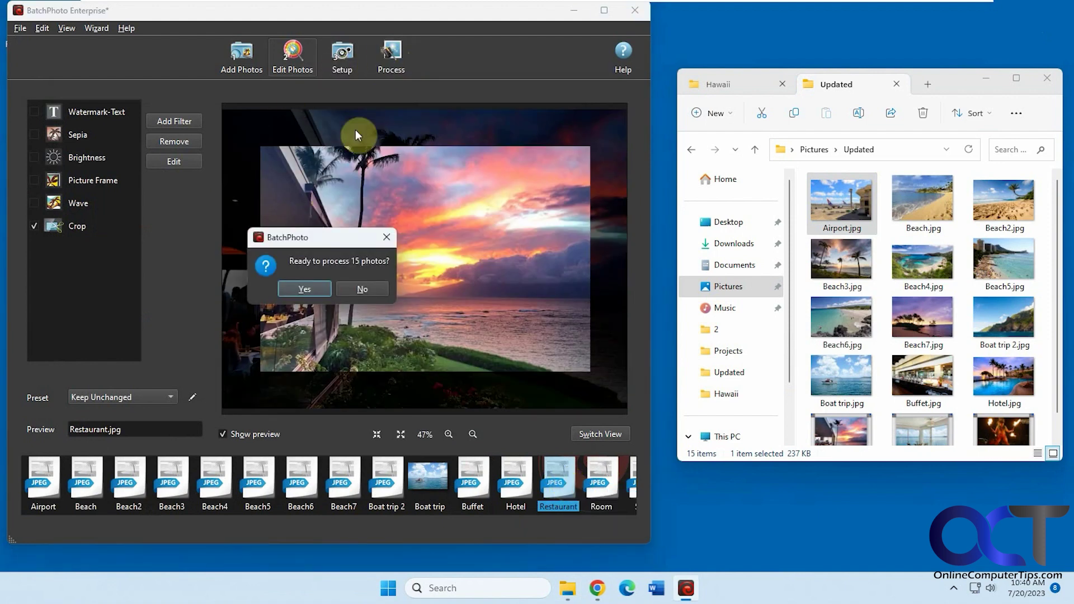
left_click(307, 290)
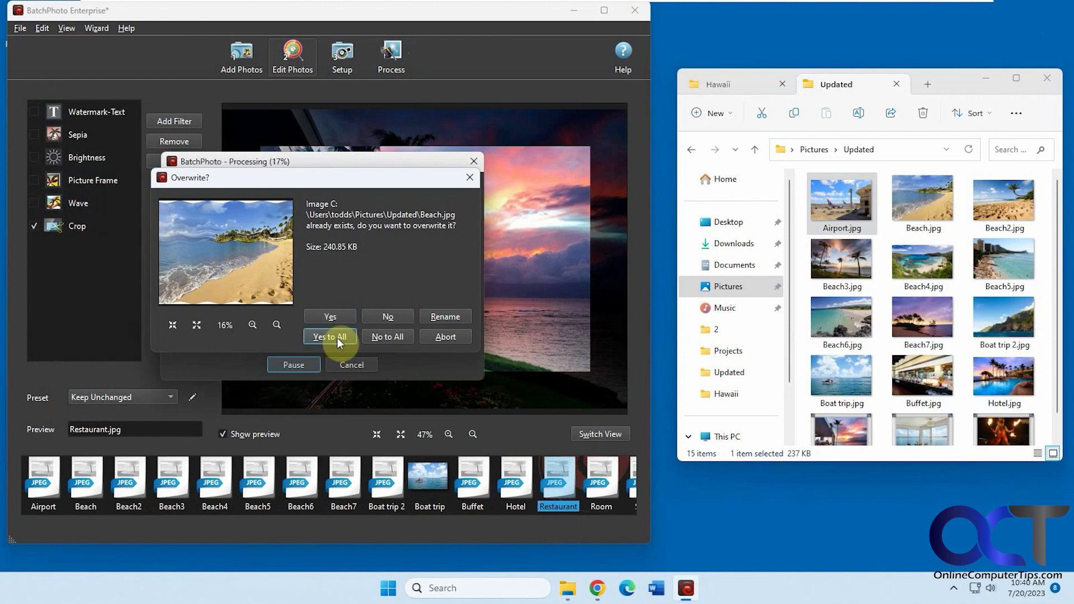
left_click(335, 337)
left_click(338, 363)
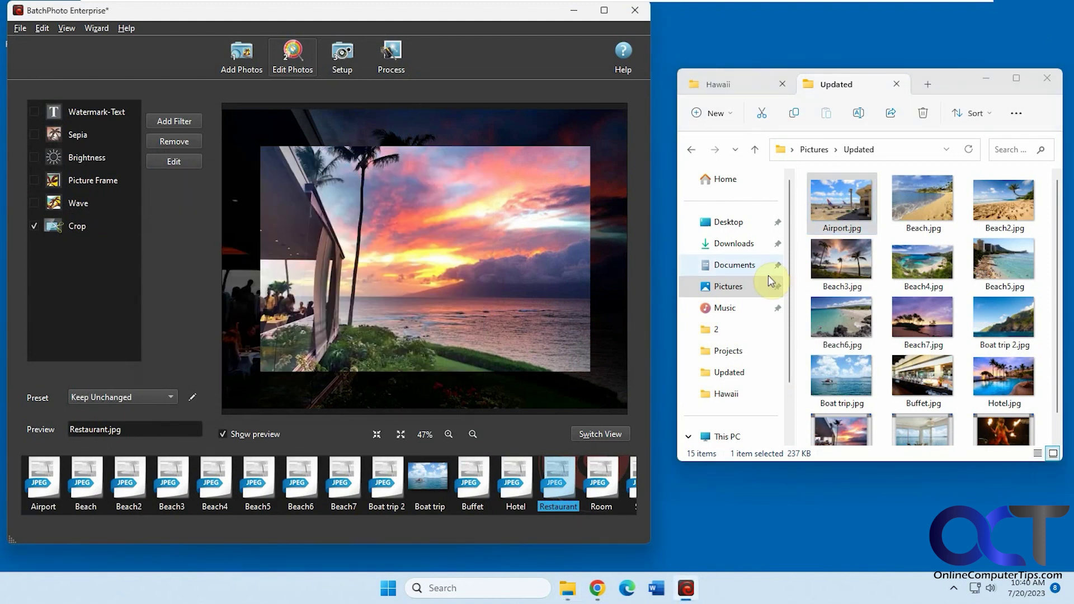
Open the cropped Airport.jpg in Photos and step through to Beach3.jpg.
left_click(968, 148)
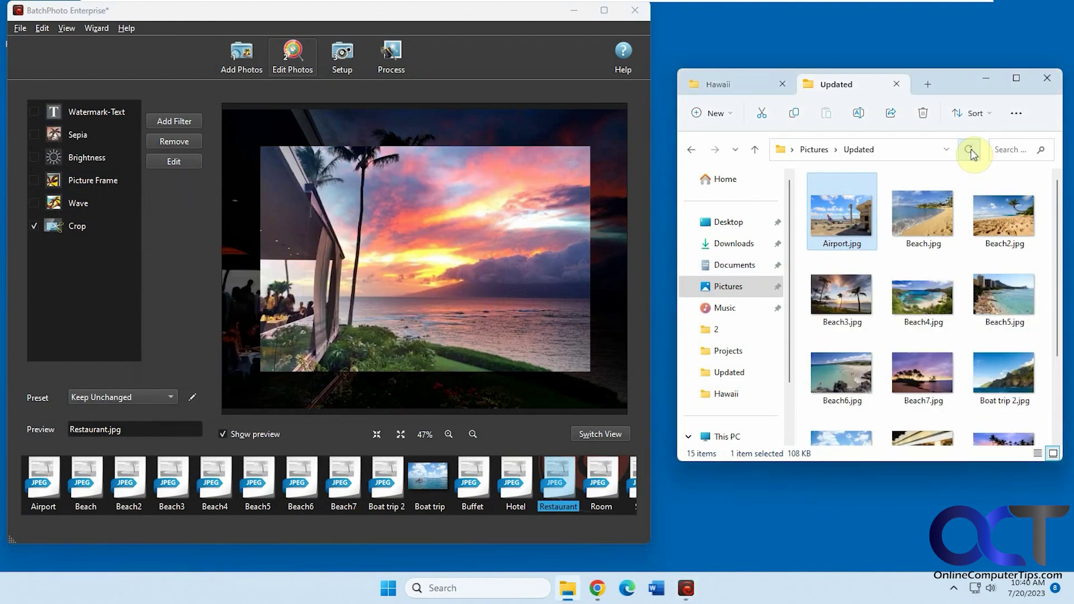
double_click(840, 220)
key("Right")
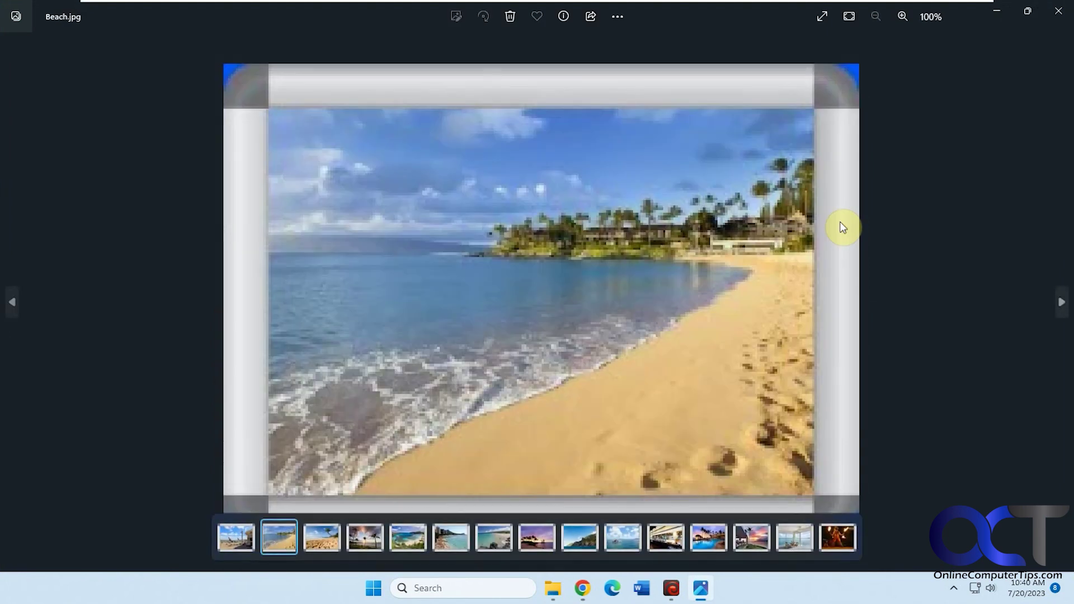
key("Right")
key("Right")
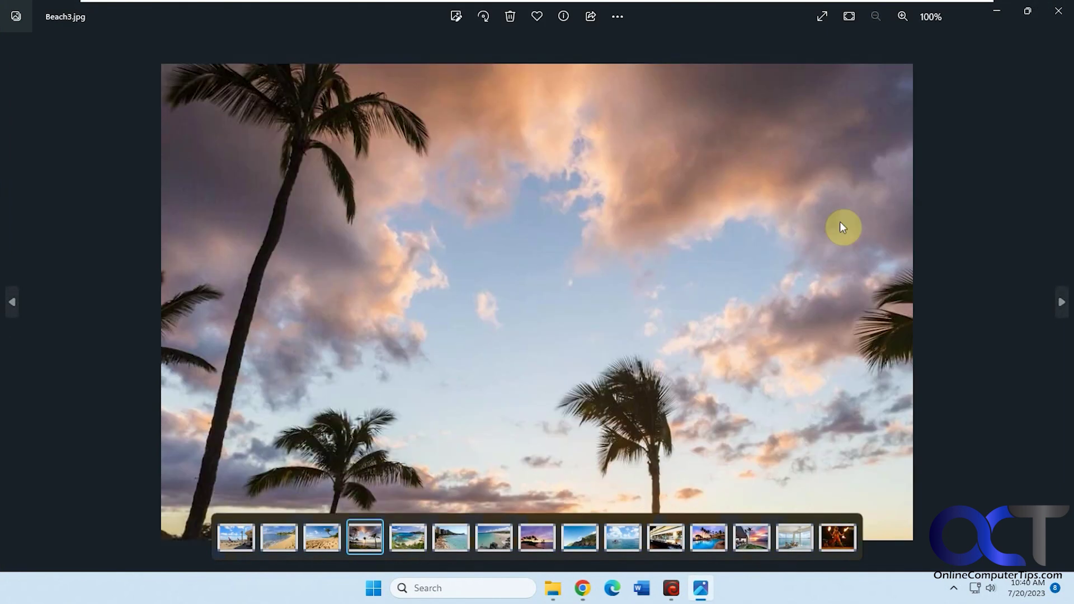
Switch off Crop, reprocess all 15 photos unfiltered, and open Airport.jpg to check.
left_click(1057, 11)
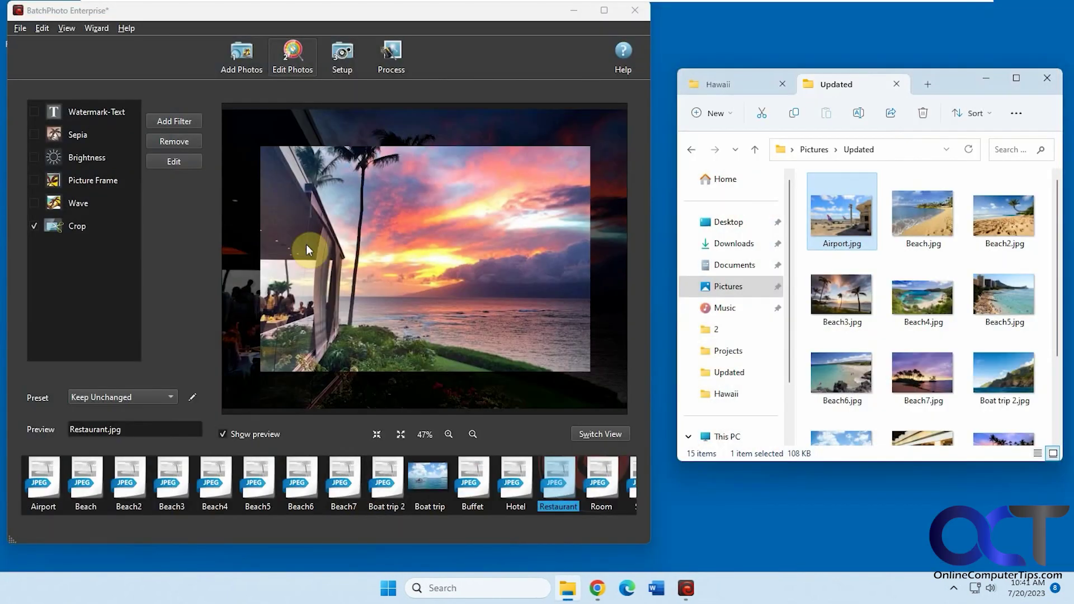
left_click(34, 226)
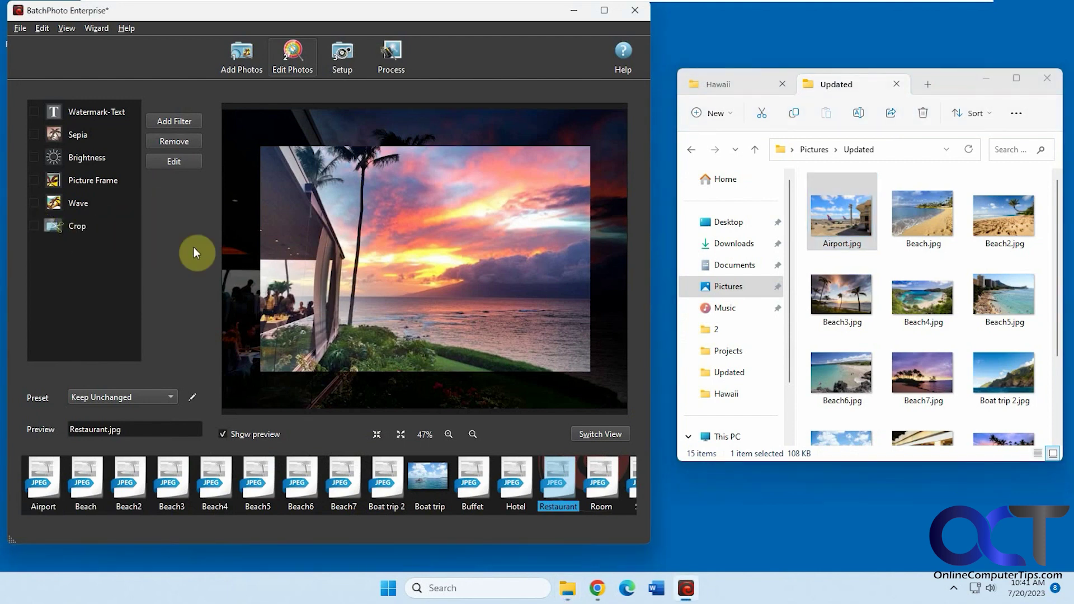
left_click(388, 61)
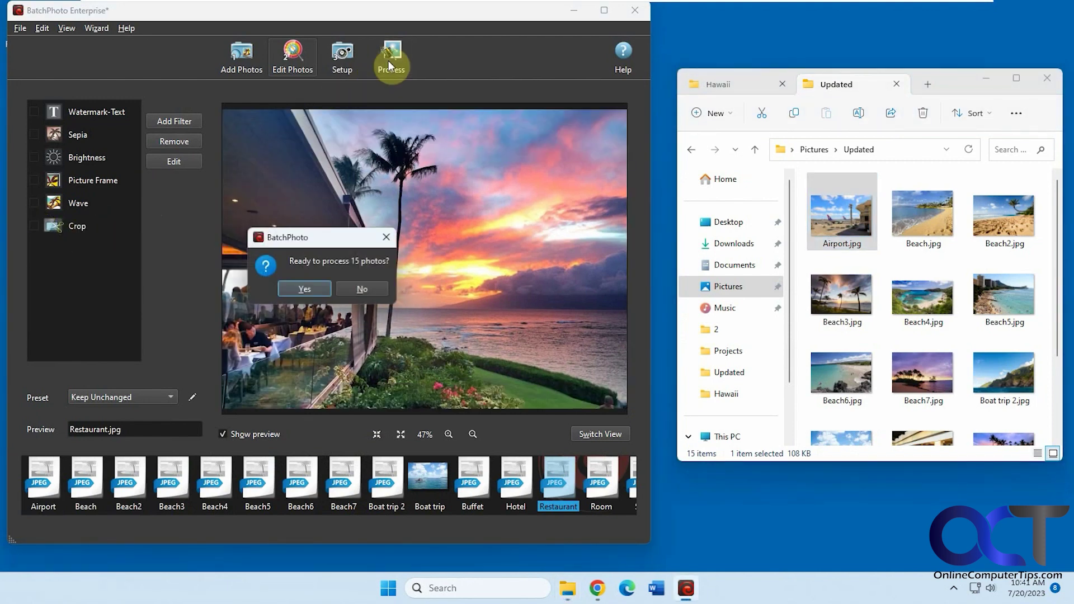
left_click(313, 287)
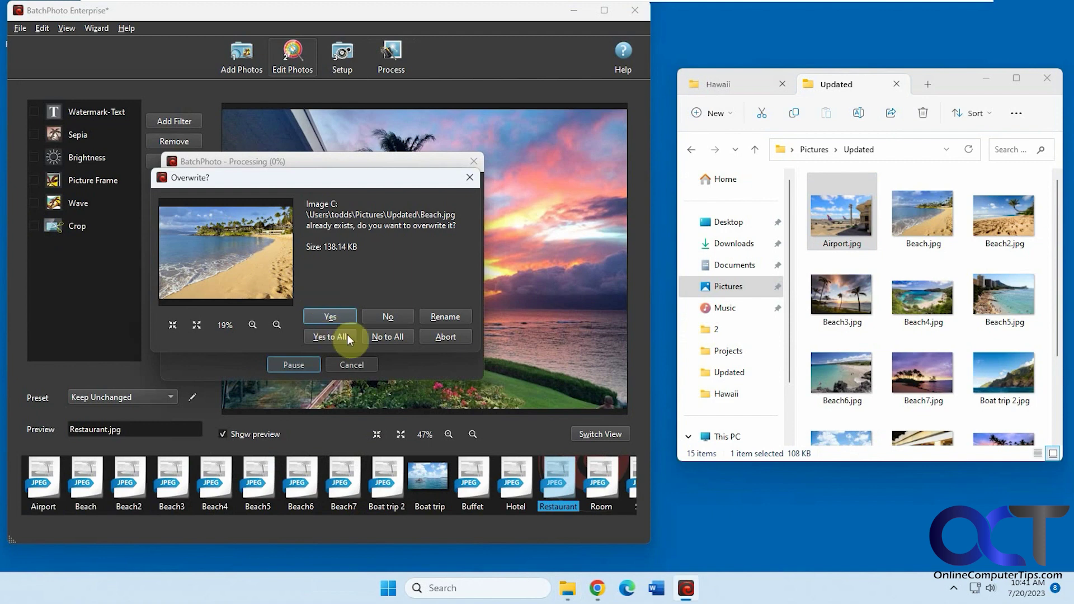
left_click(346, 336)
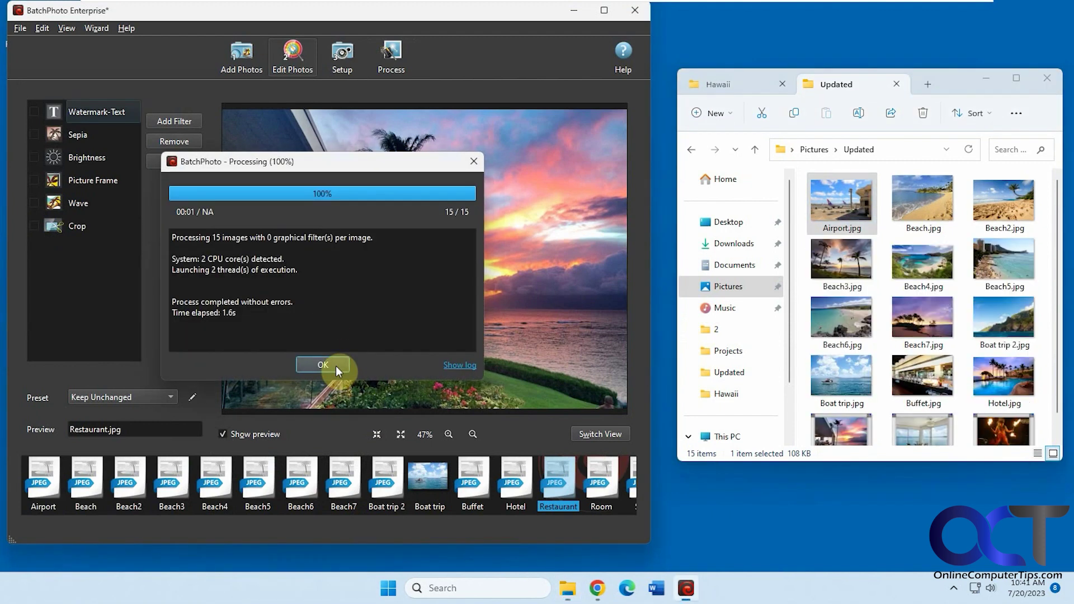
left_click(335, 365)
double_click(823, 206)
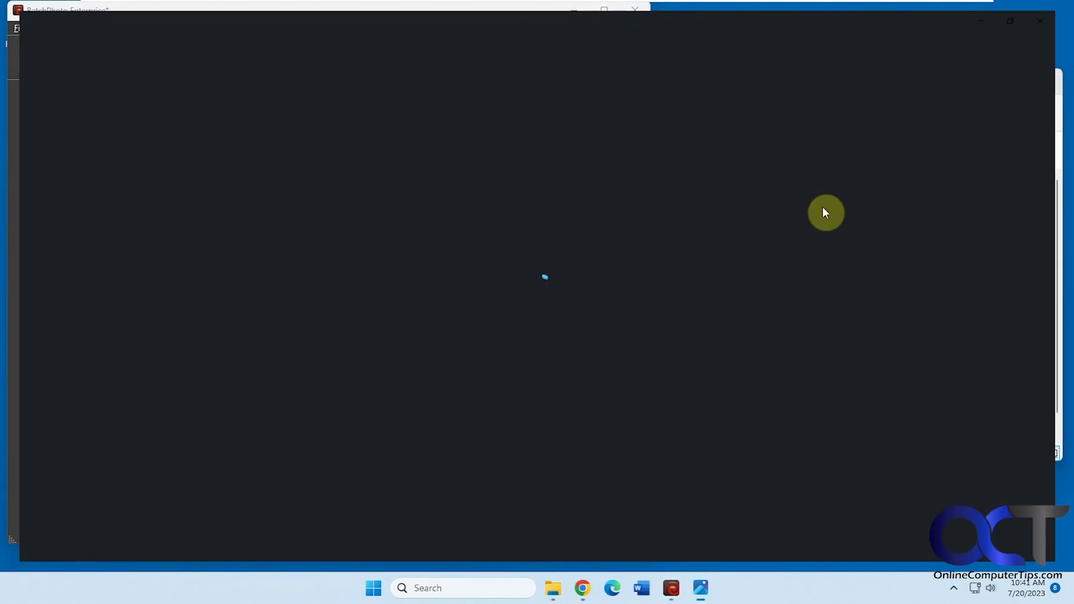
Step through the reprocessed photos to Beach2.jpg in Photos, then close the viewer.
key("Right")
key("Right")
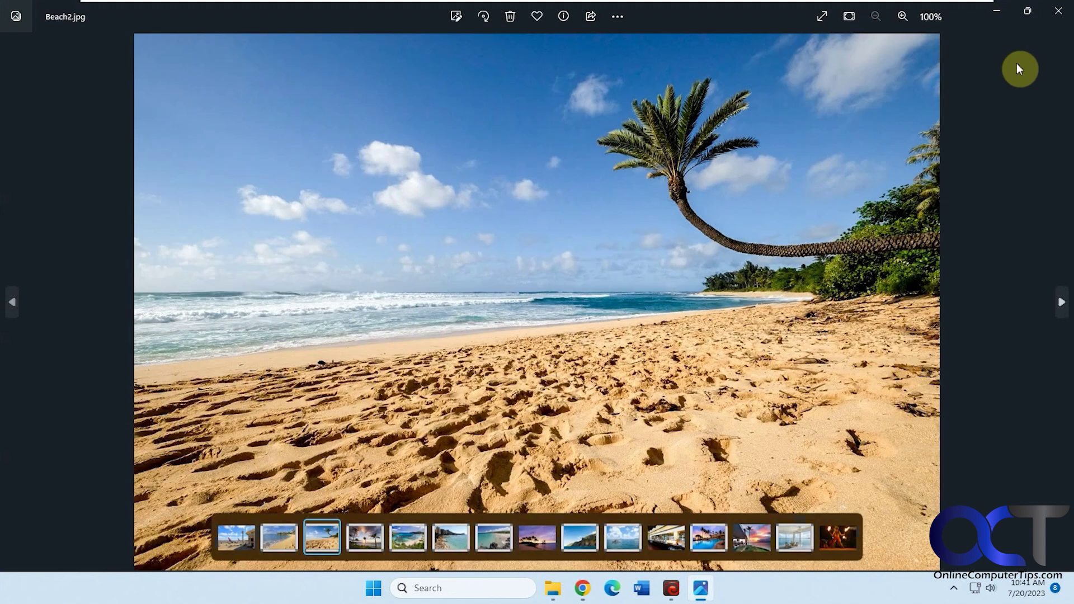
left_click(1058, 10)
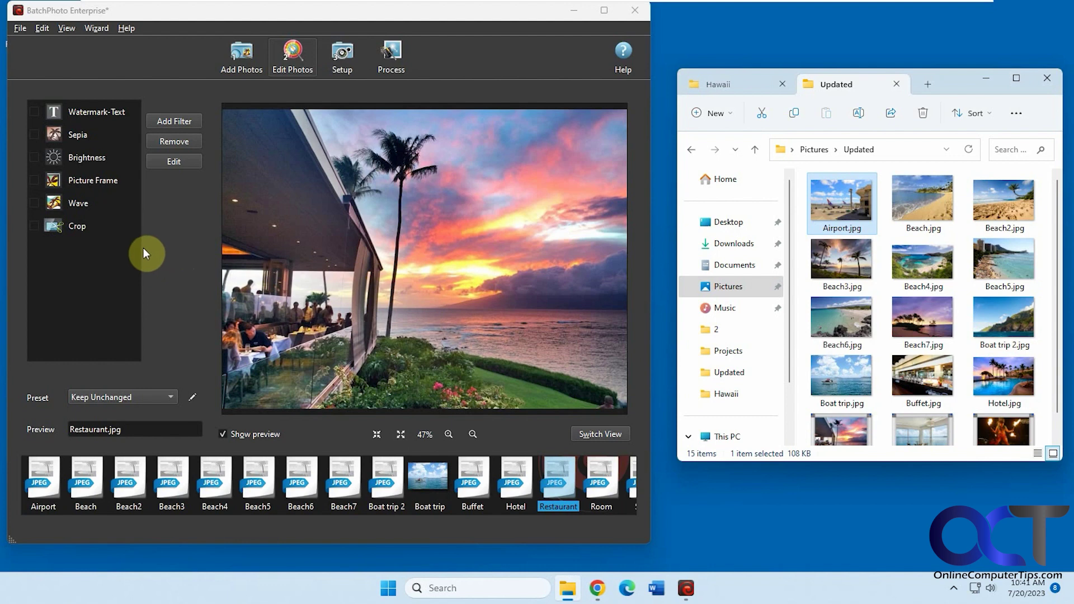
Save the current project and re-enable the Wave filter alongside Picture Frame.
left_click(23, 29)
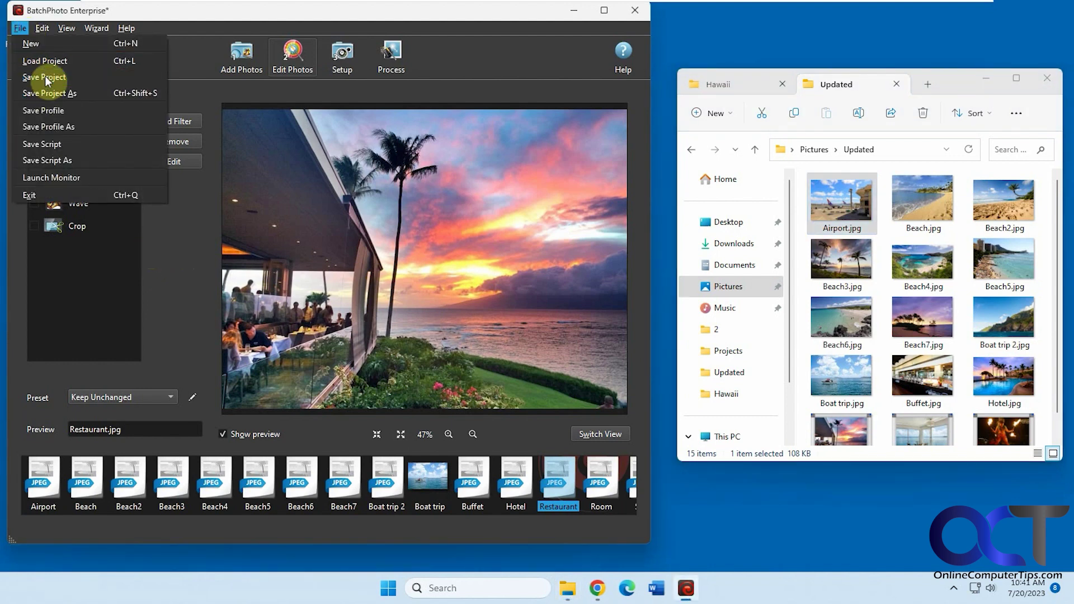
left_click(46, 77)
left_click(34, 224)
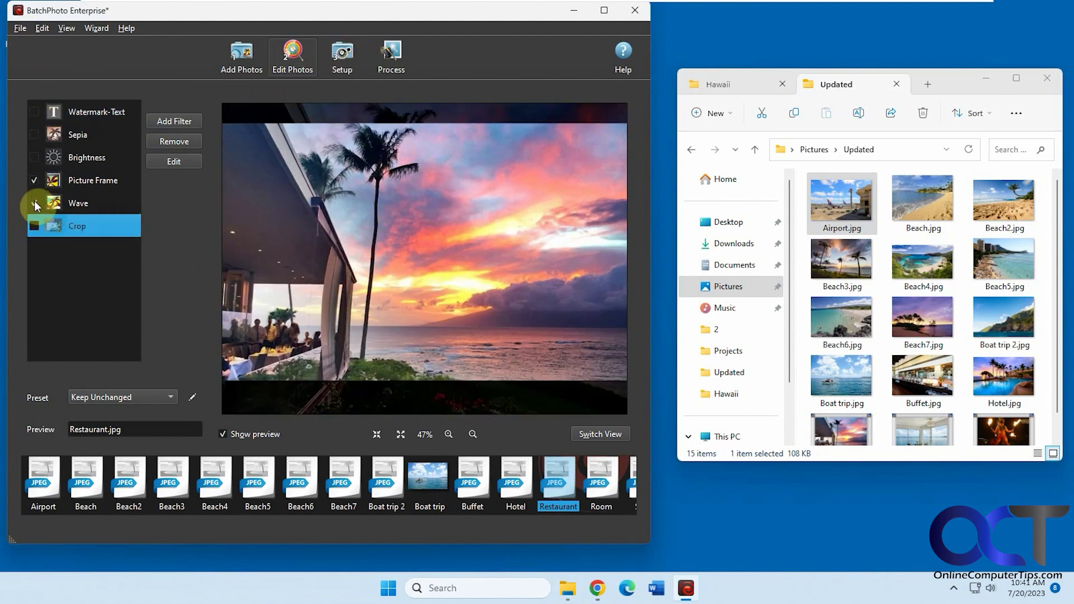
Process all 15 photos, overwriting the Updated files with Yes to All, and check Airport.jpg.
left_click(386, 62)
left_click(303, 286)
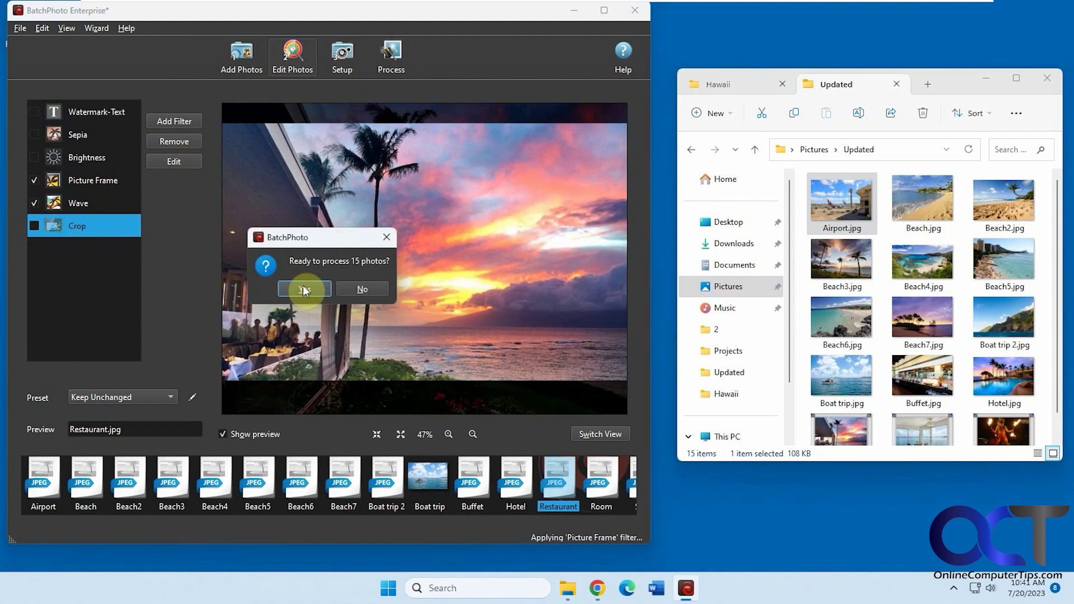
left_click(339, 336)
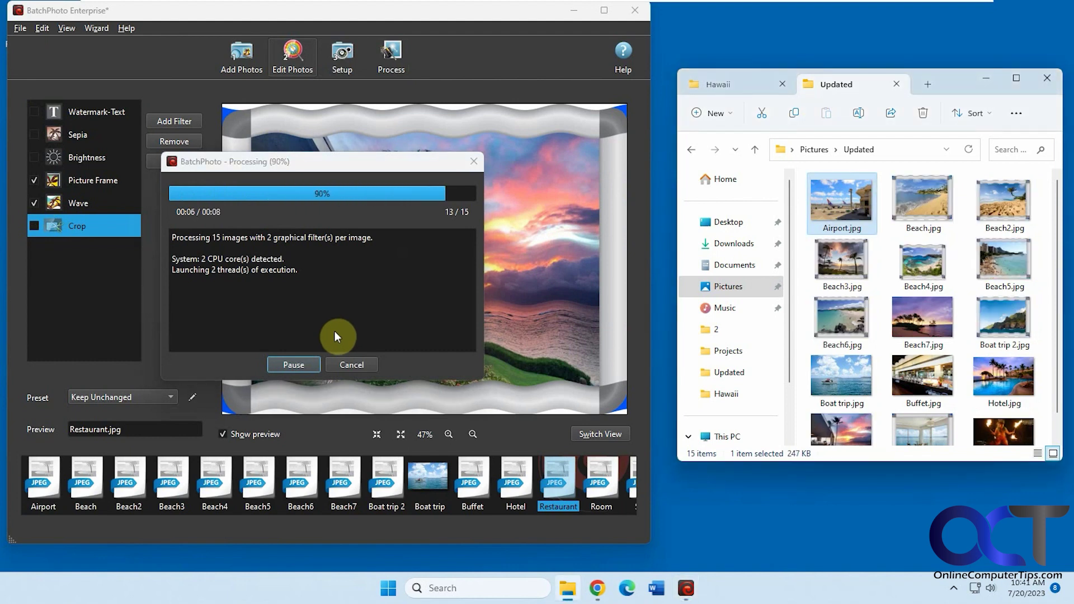
left_click(321, 369)
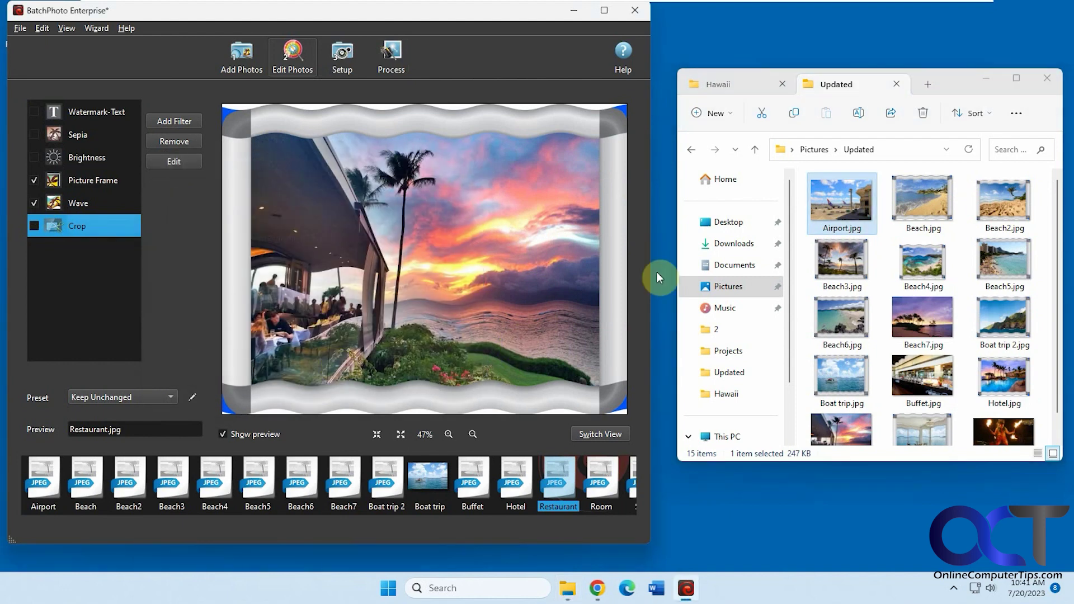
double_click(855, 200)
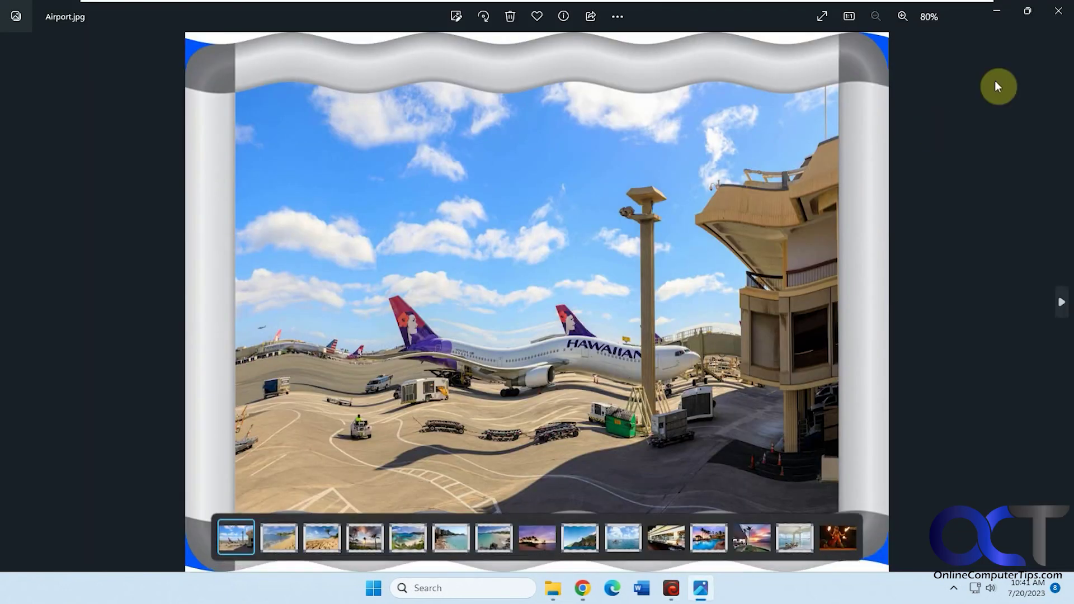
left_click(1058, 12)
Save the project under the name 'test'.
left_click(20, 28)
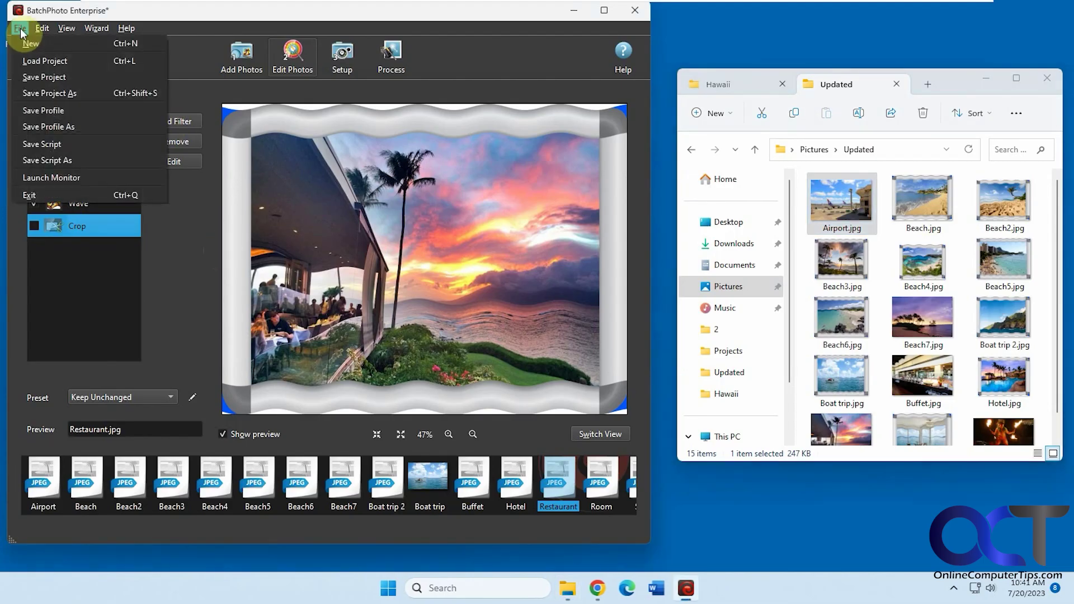
left_click(32, 76)
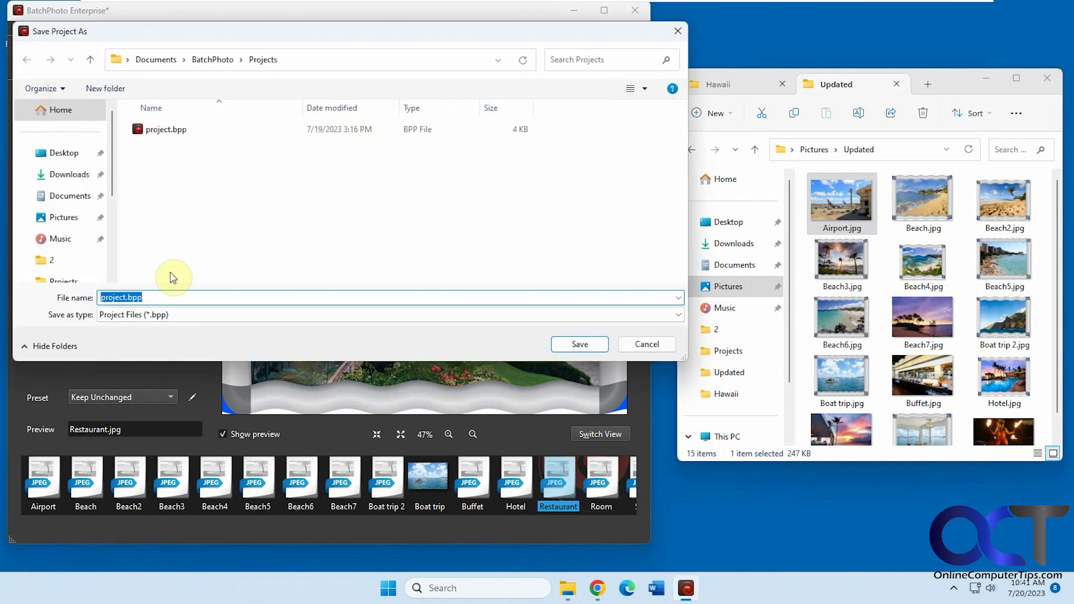
type("test")
left_click(561, 345)
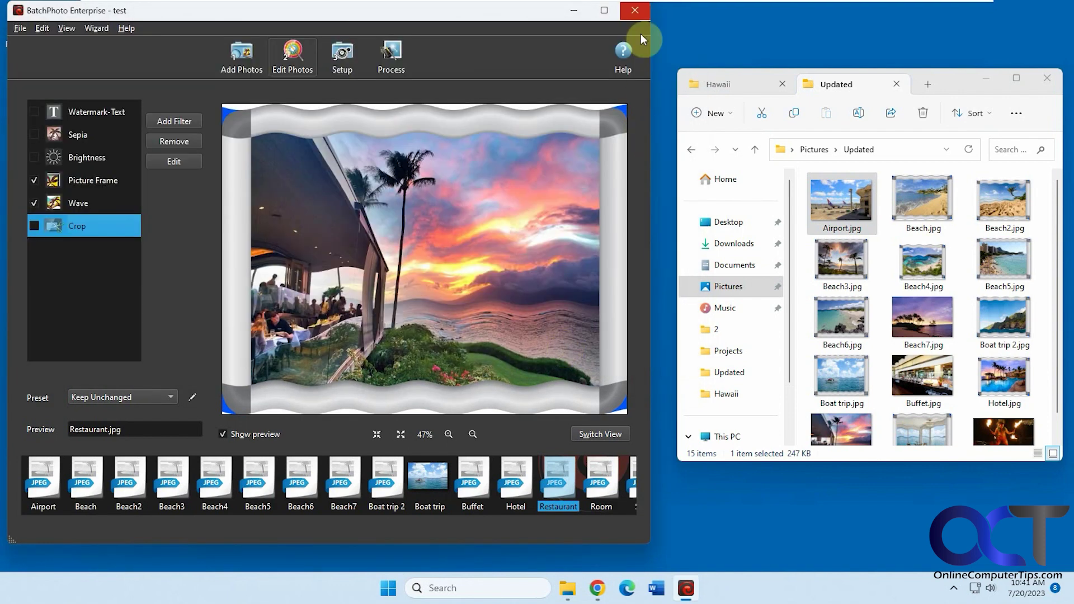
Restart BatchPhoto, load test.bpp, and go to Edit Photos.
left_click(638, 10)
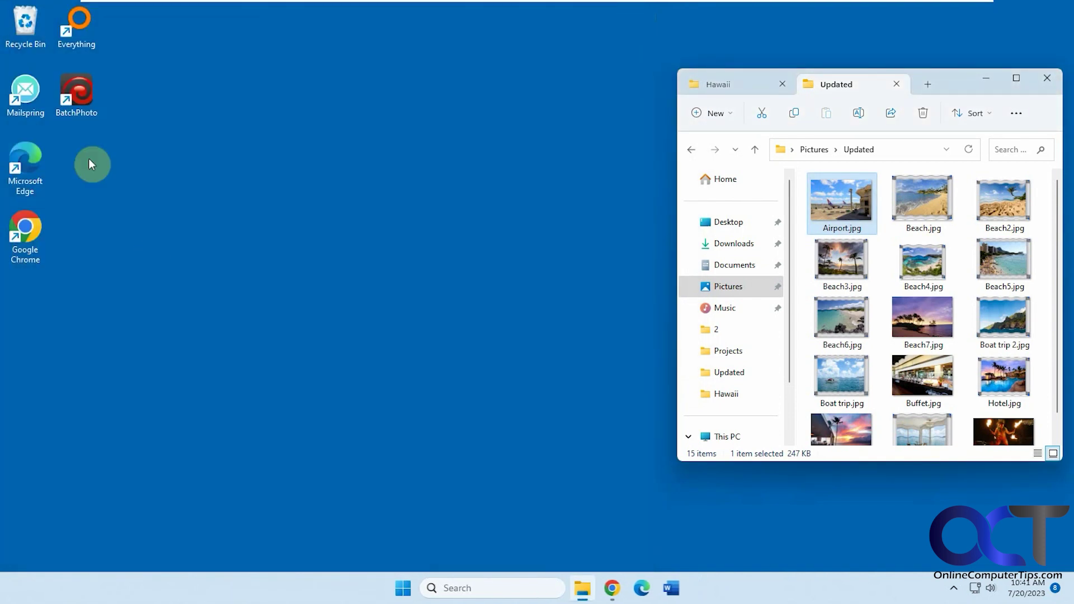
double_click(75, 107)
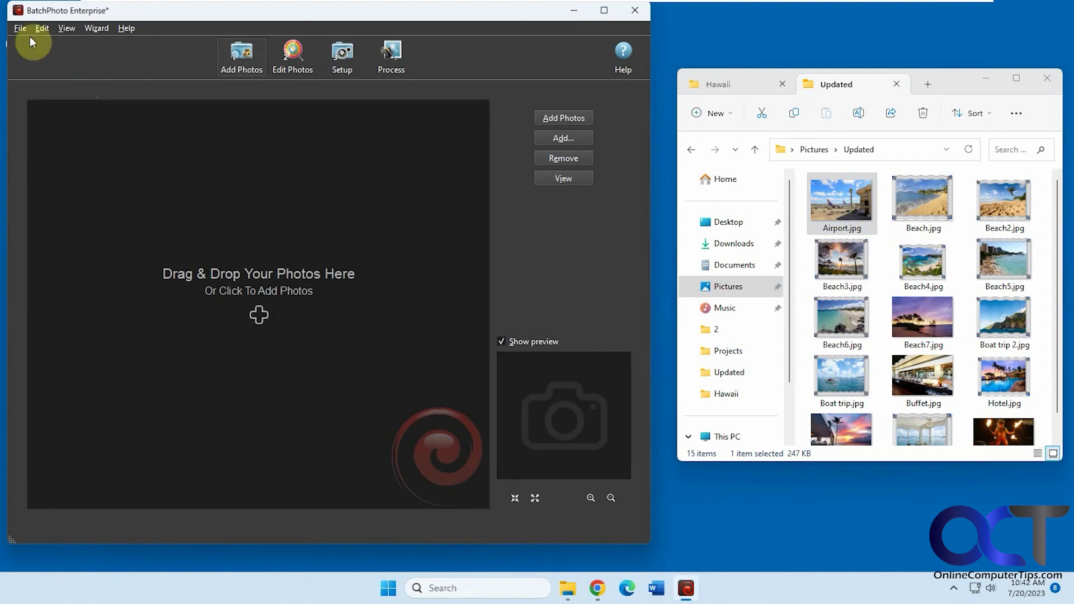
left_click(22, 31)
left_click(29, 57)
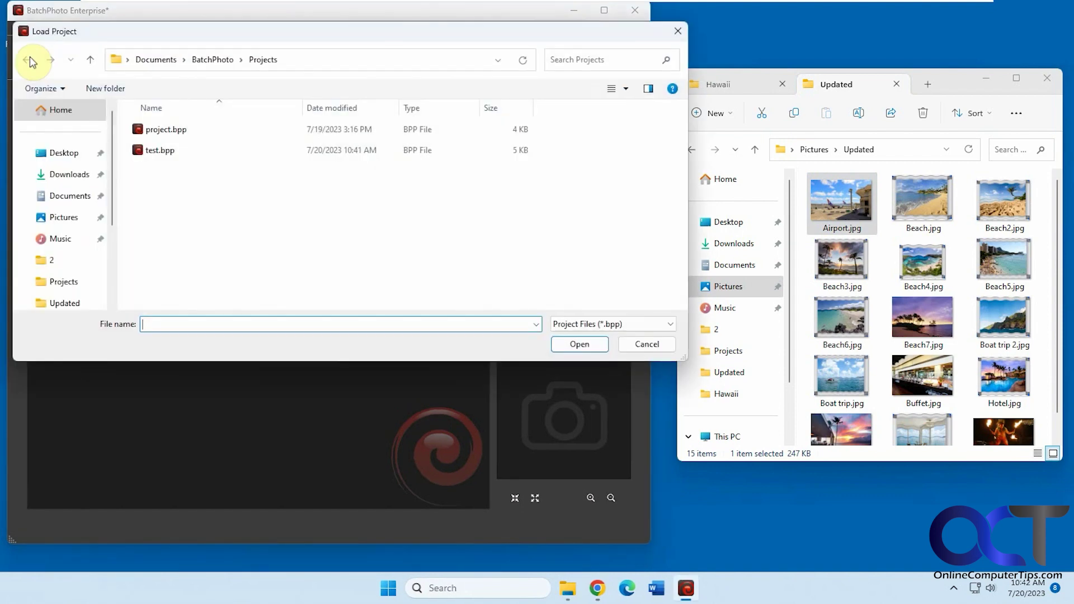
double_click(158, 150)
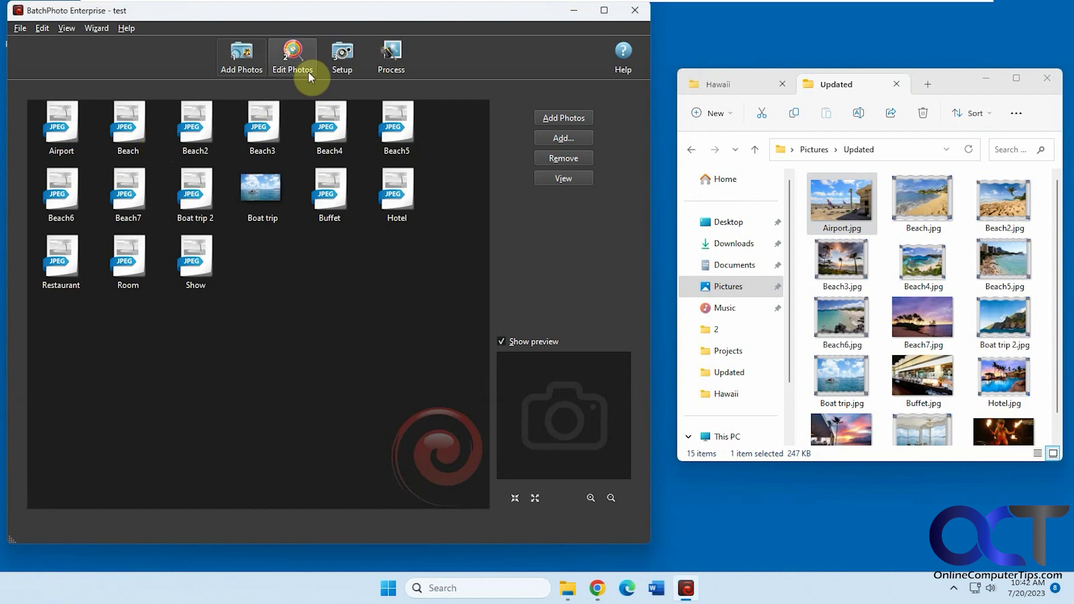
left_click(303, 56)
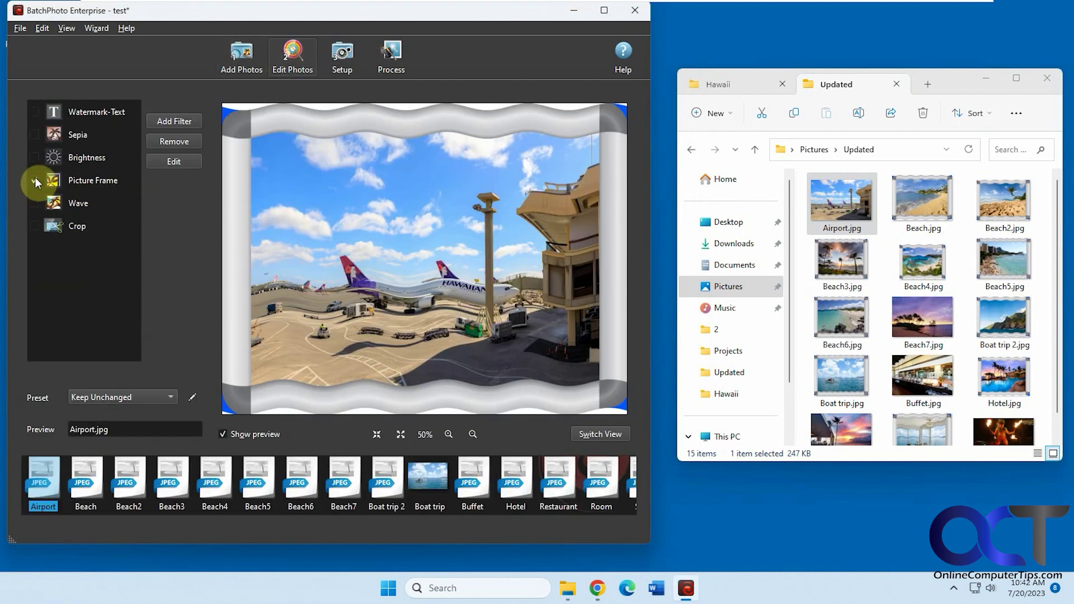
Process the 15 reloaded photos with Yes to All overwrite, then review them in Photos.
left_click(386, 61)
left_click(305, 289)
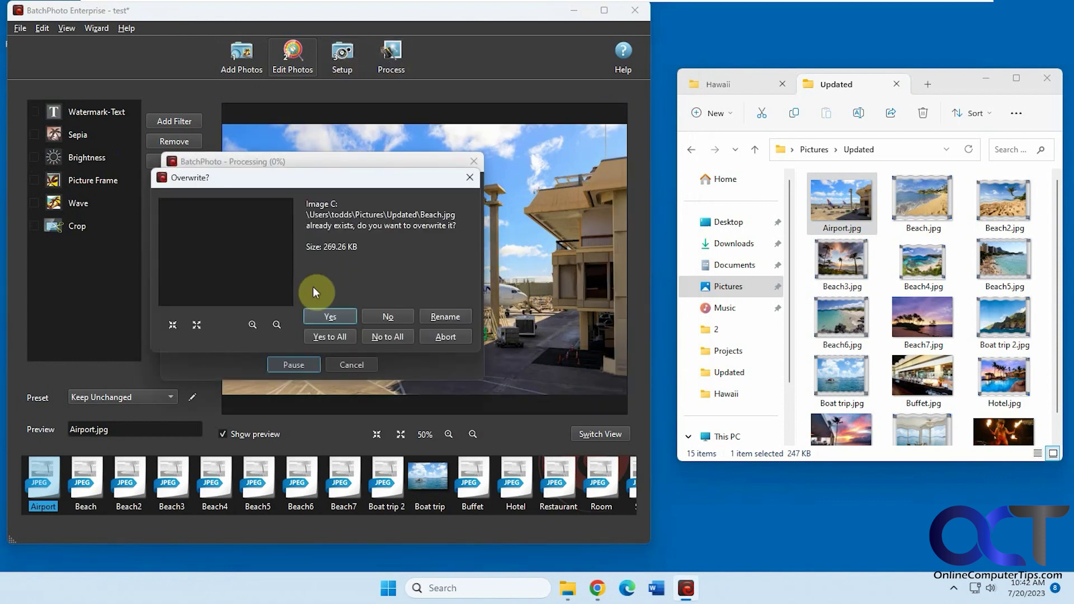
left_click(339, 337)
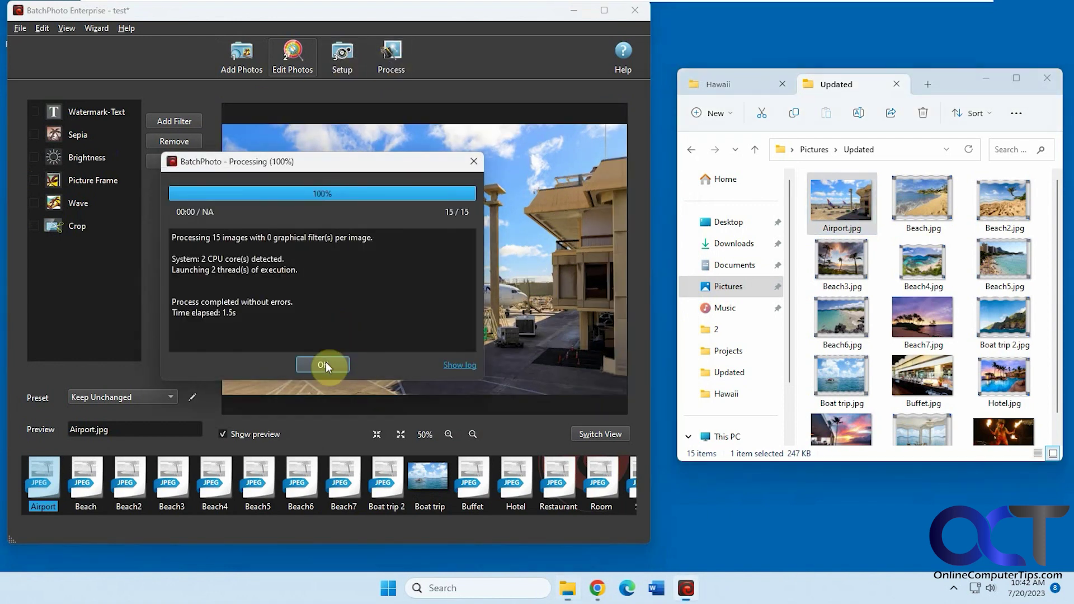
left_click(323, 364)
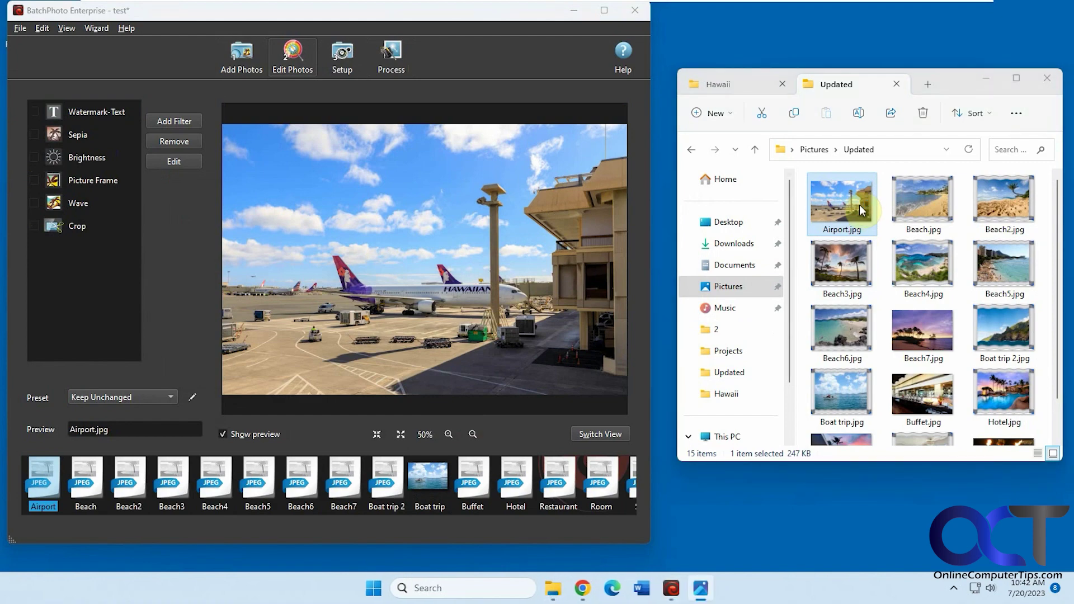
key("Right")
key("Right")
key("Right")
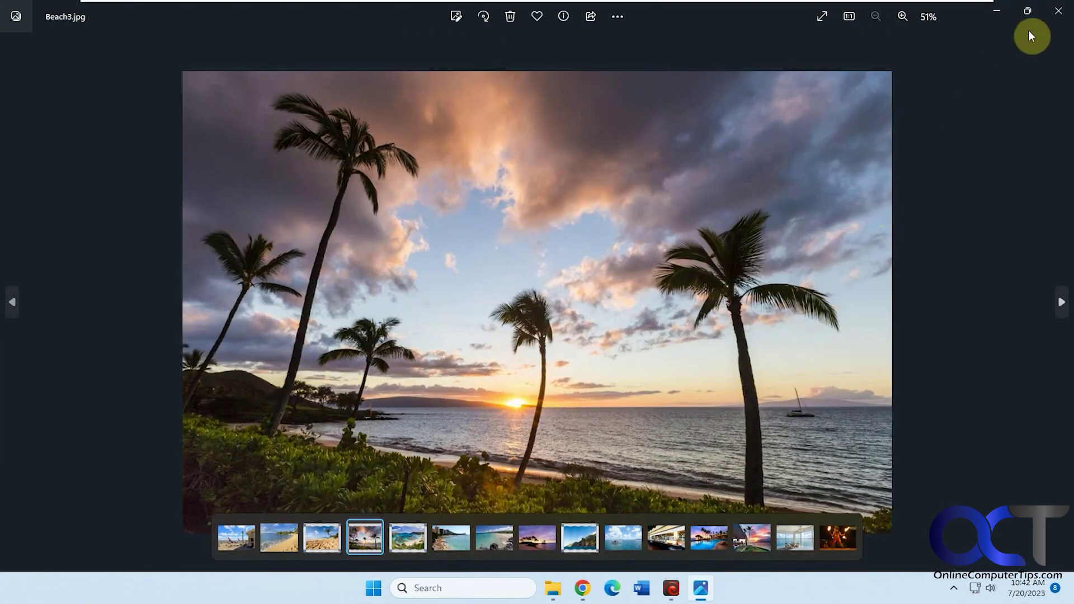
left_click(1057, 10)
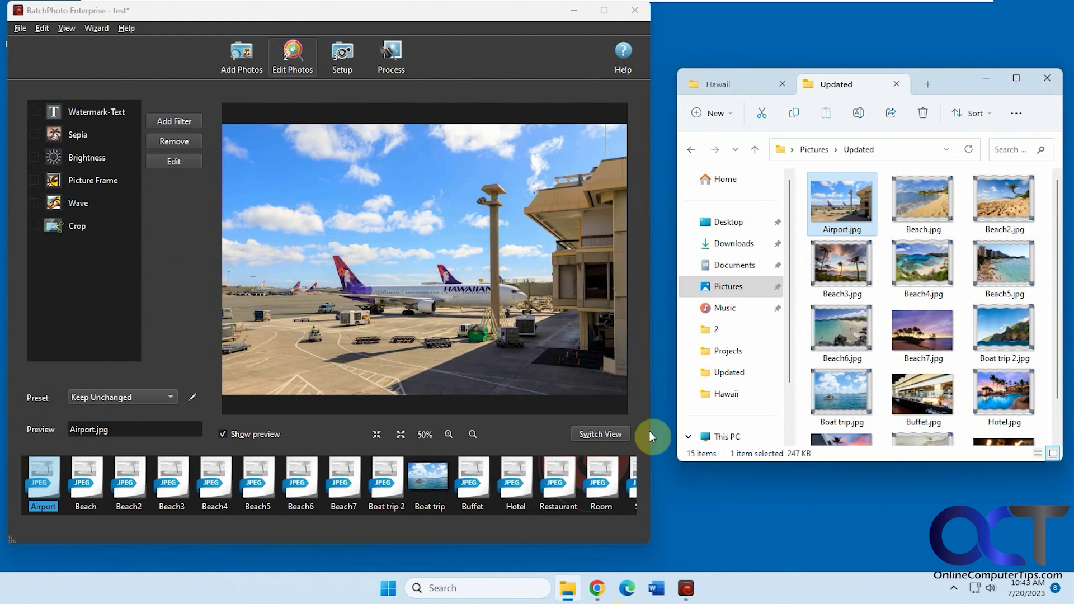
From Chrome's BatchPhoto Purchase tab, follow the Enterprise popup's learn more link to the Comparison Chart.
mouse_move(598, 587)
left_click(698, 540)
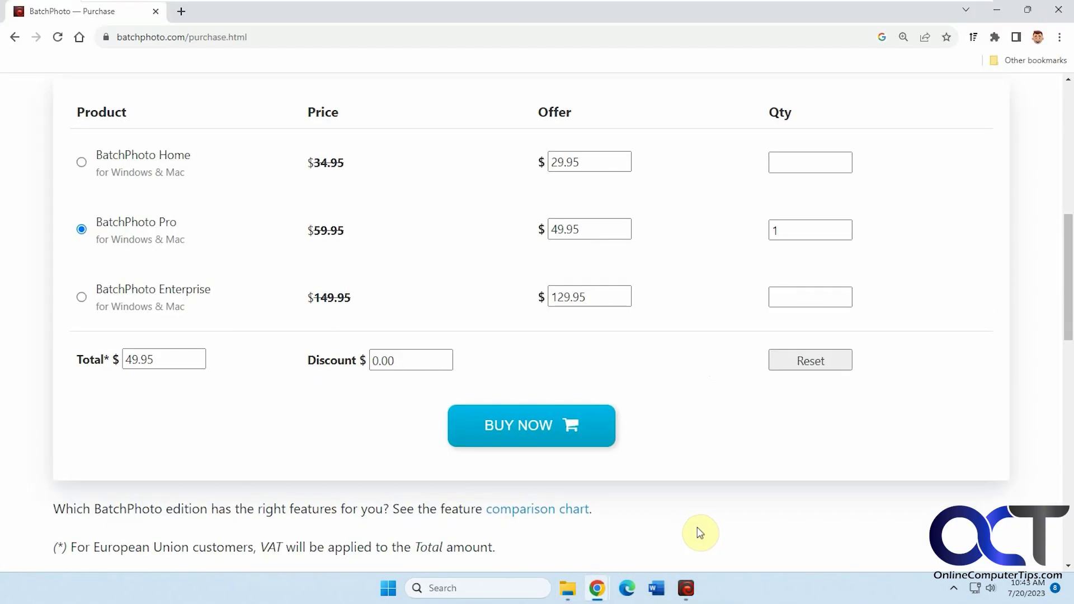
mouse_move(163, 228)
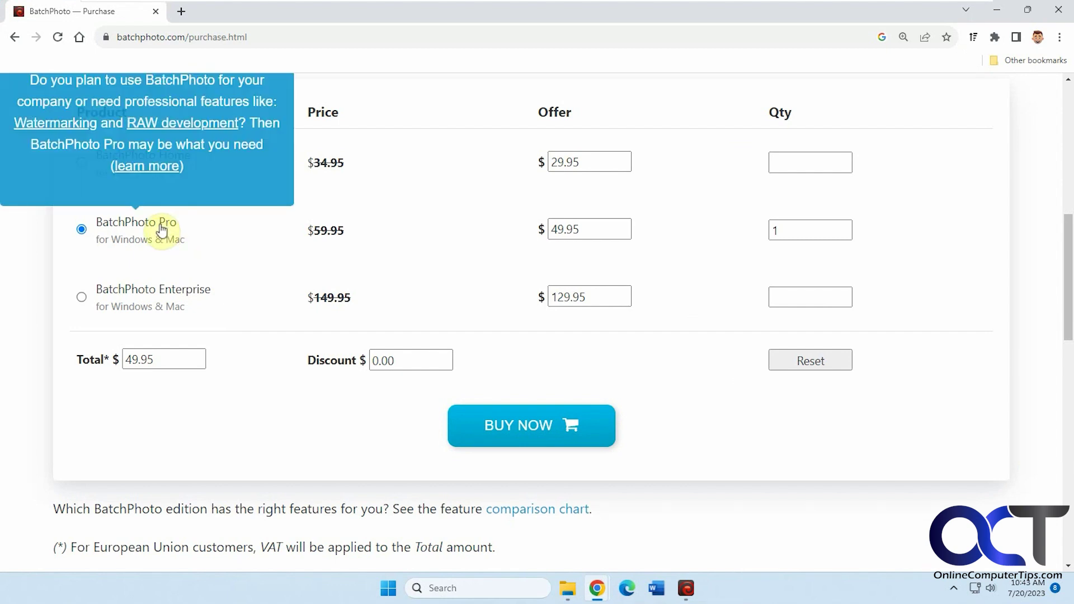
mouse_move(157, 292)
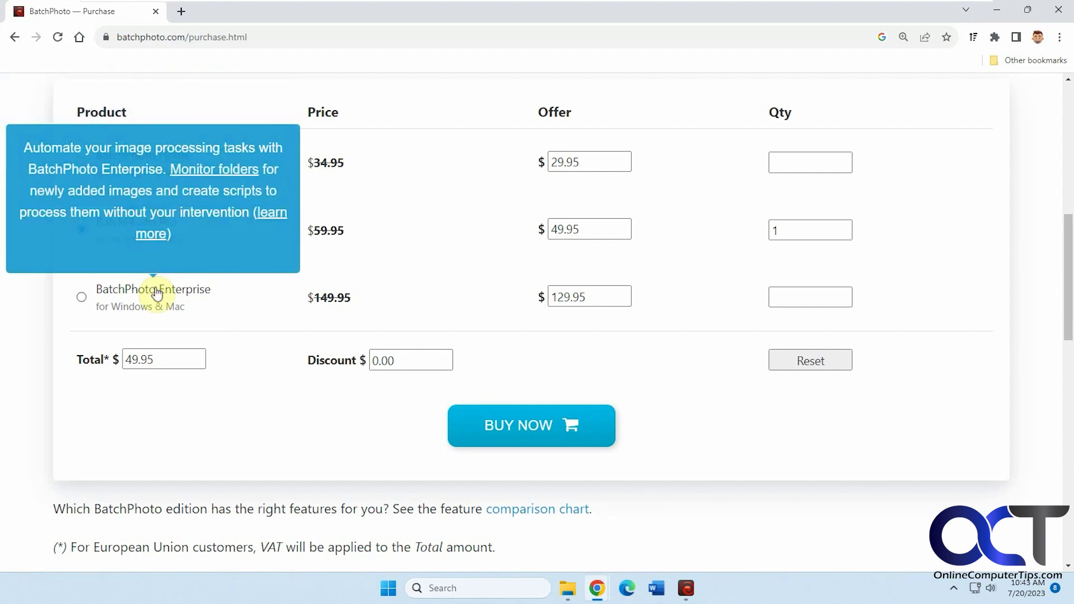
left_click(270, 214)
Scroll through the Home, Pro and Enterprise comparison, then return to BatchPhoto Enterprise.
scroll(365, 313, "down", 5)
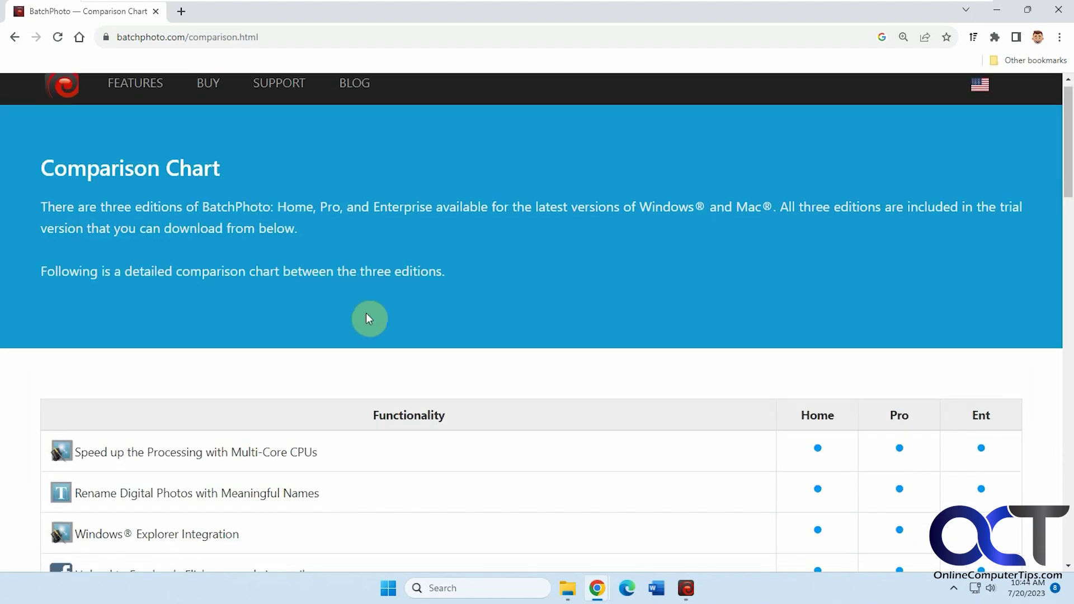
scroll(366, 317, "down", 2)
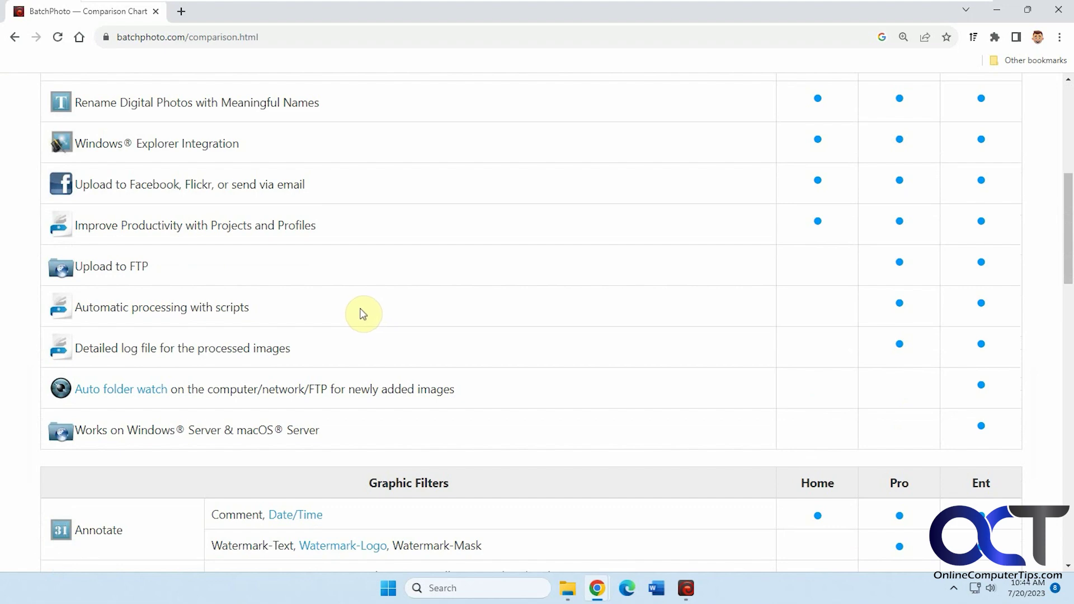
scroll(360, 314, "down", 2)
scroll(361, 313, "up", 8)
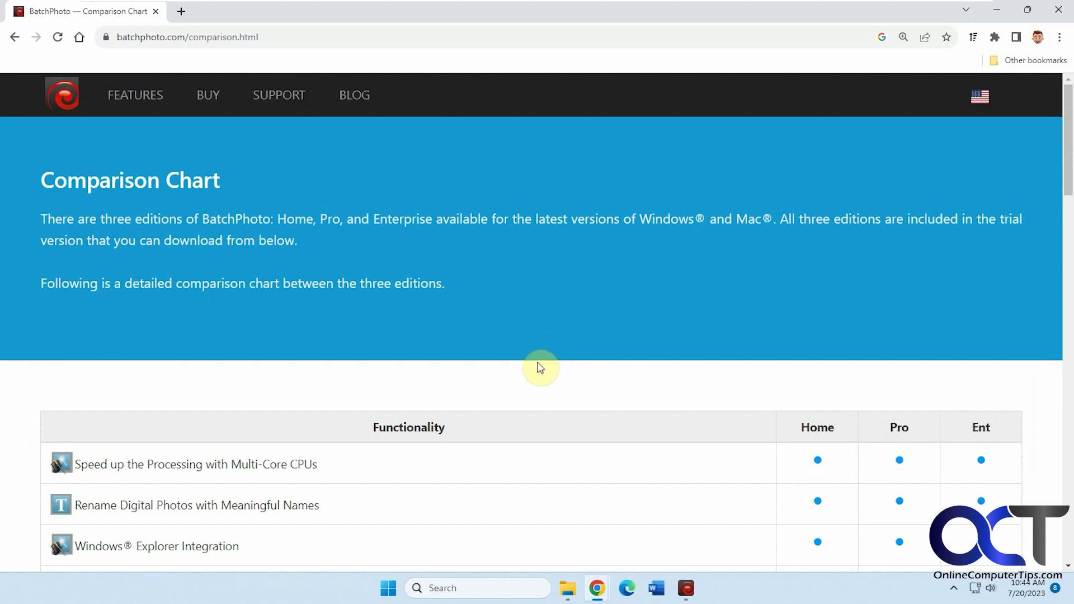
left_click(686, 588)
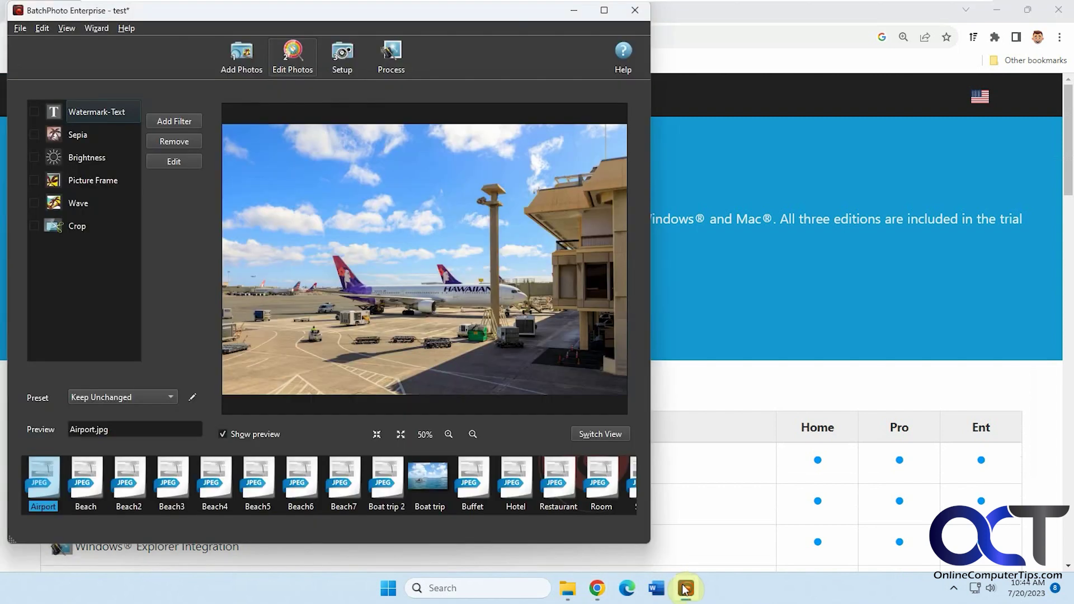